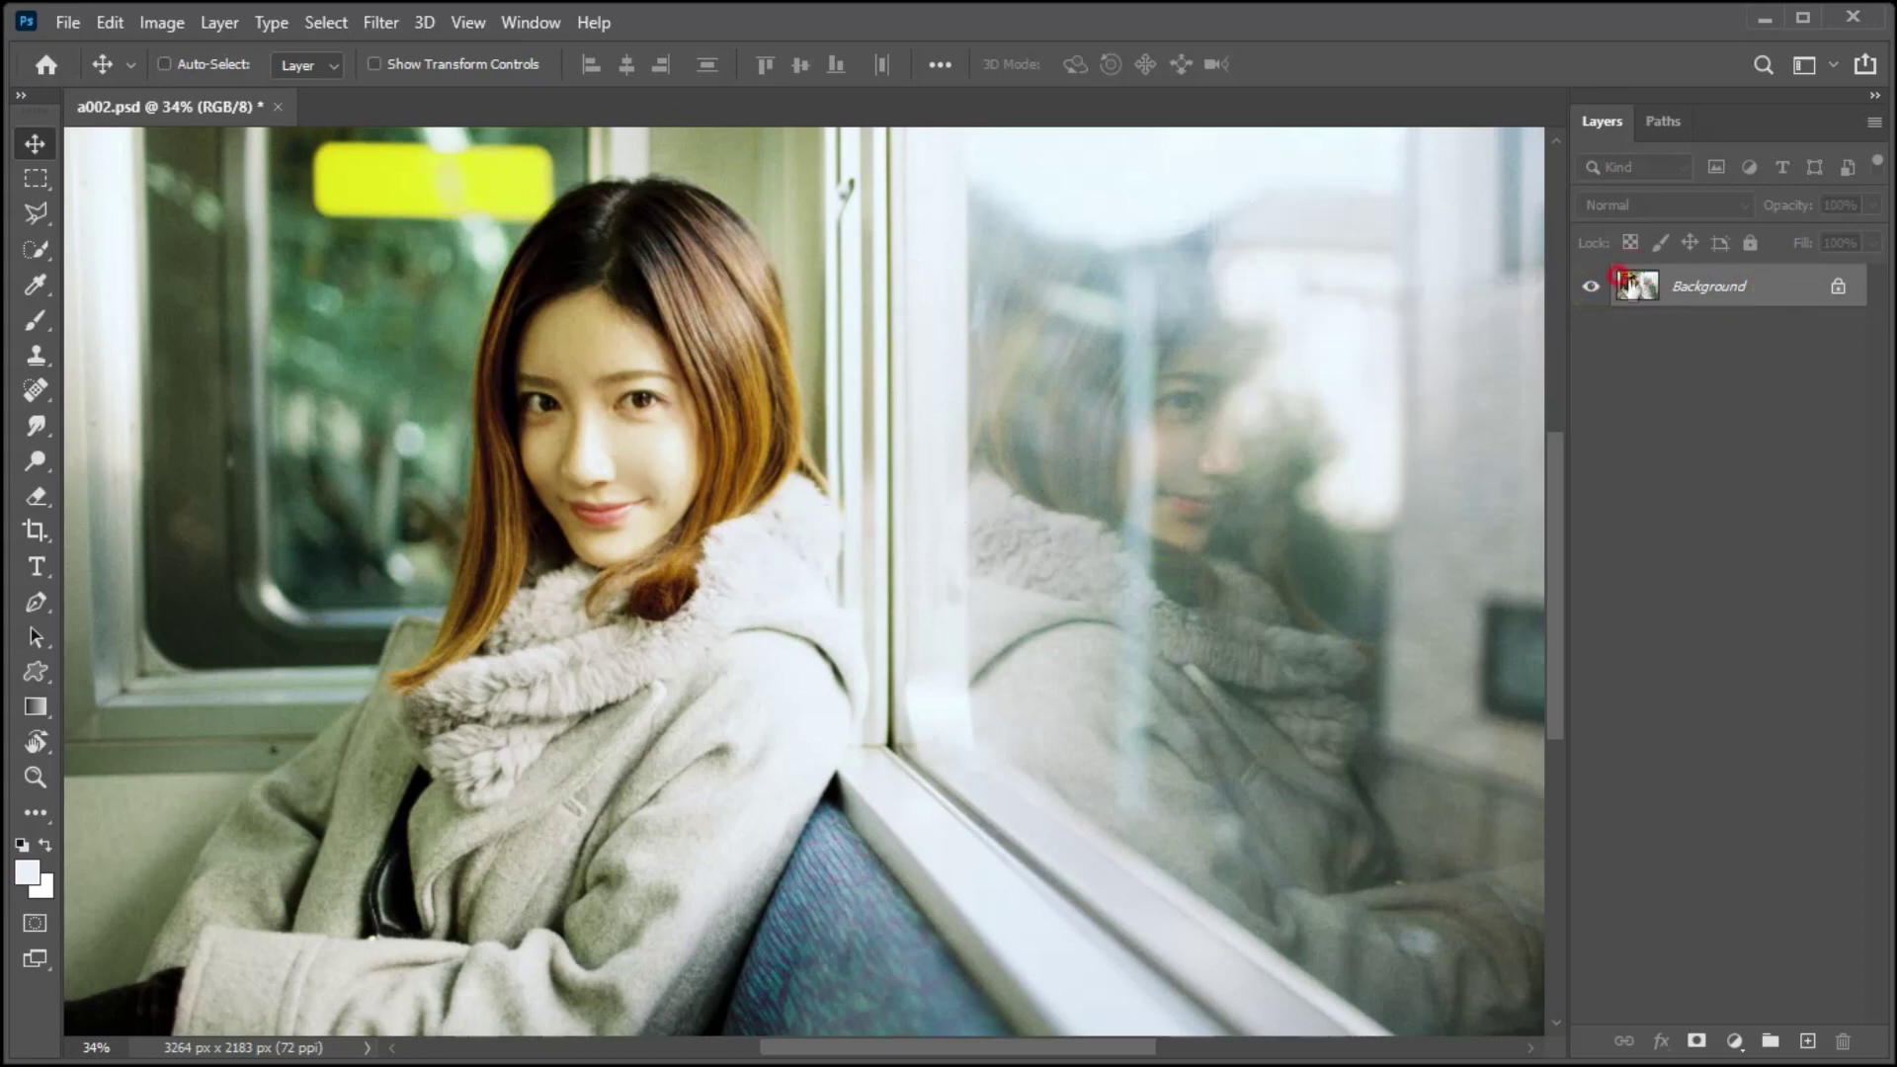
Step: Duplicate the Background photo as Layer 1 and convert Layer 1 to a smart object
{"action": "key", "text": "ctrl+j"}
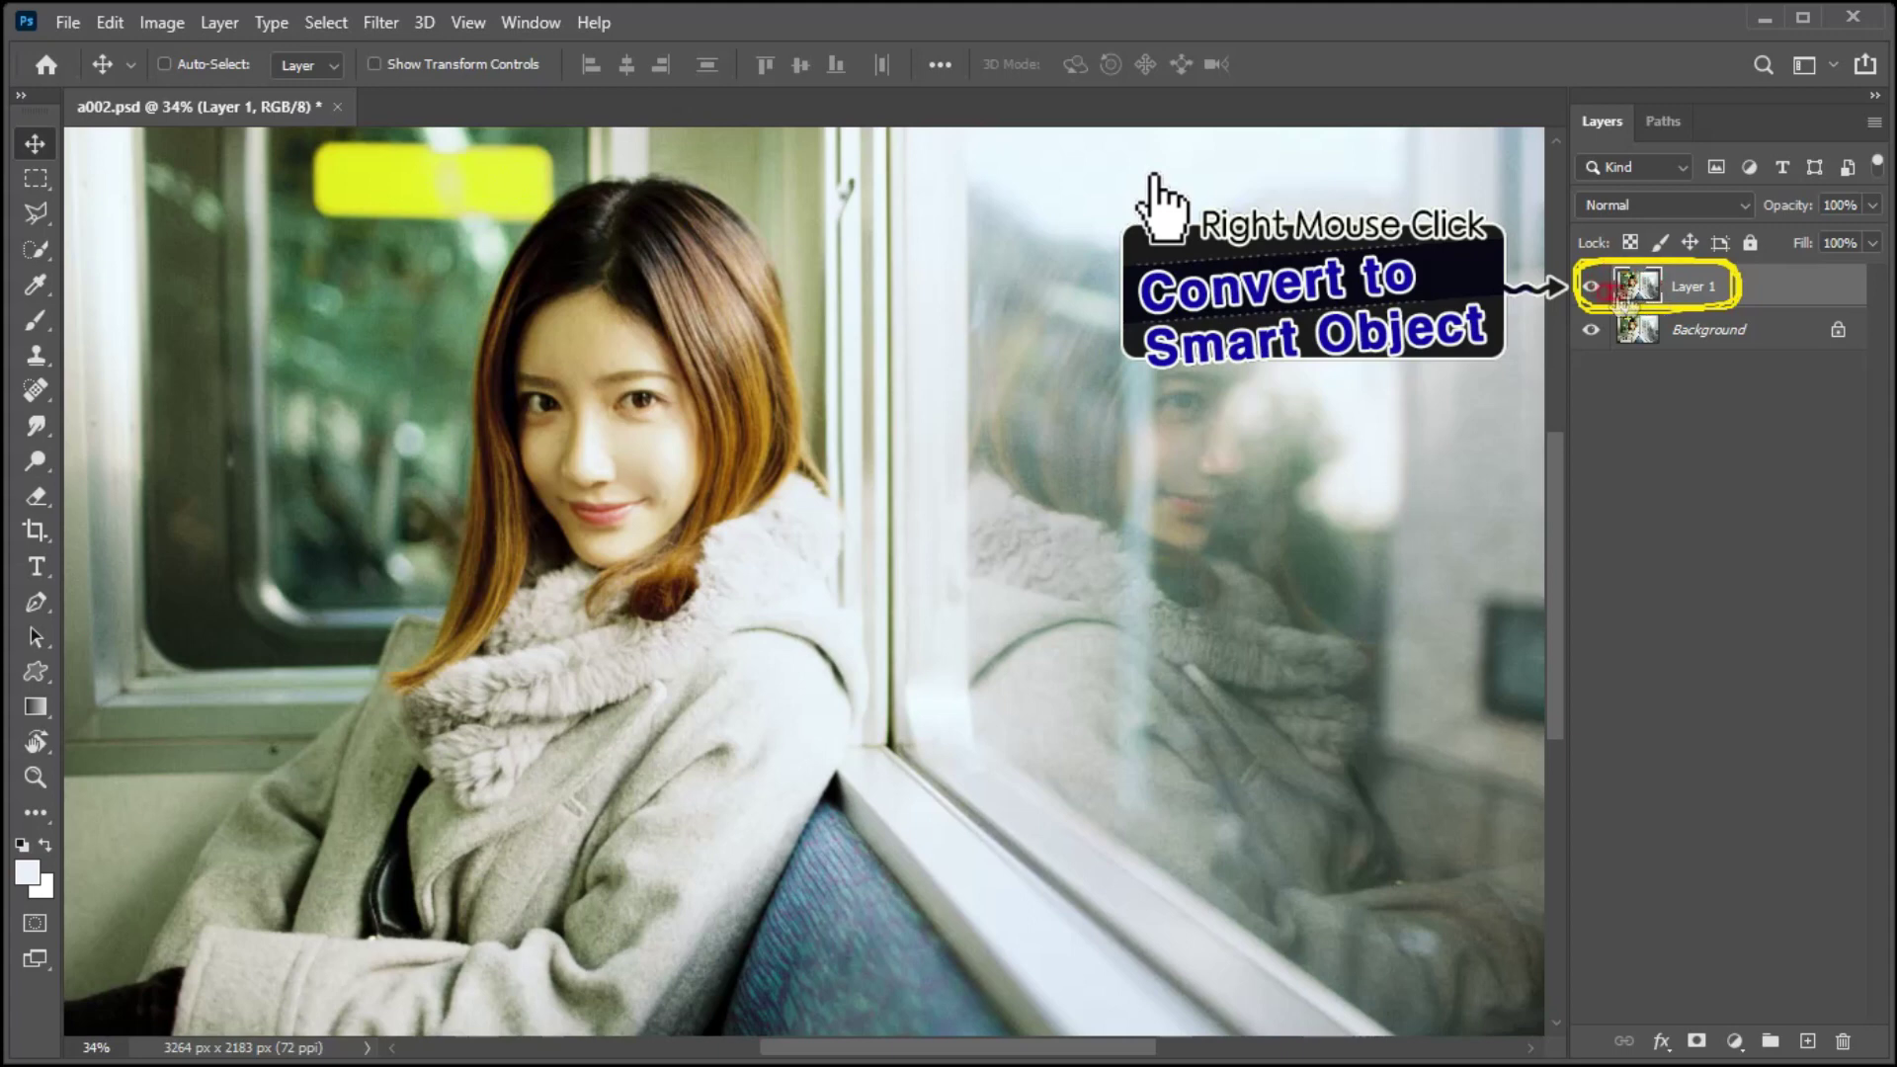
{"action": "right_click", "coordinate": [1672, 286]}
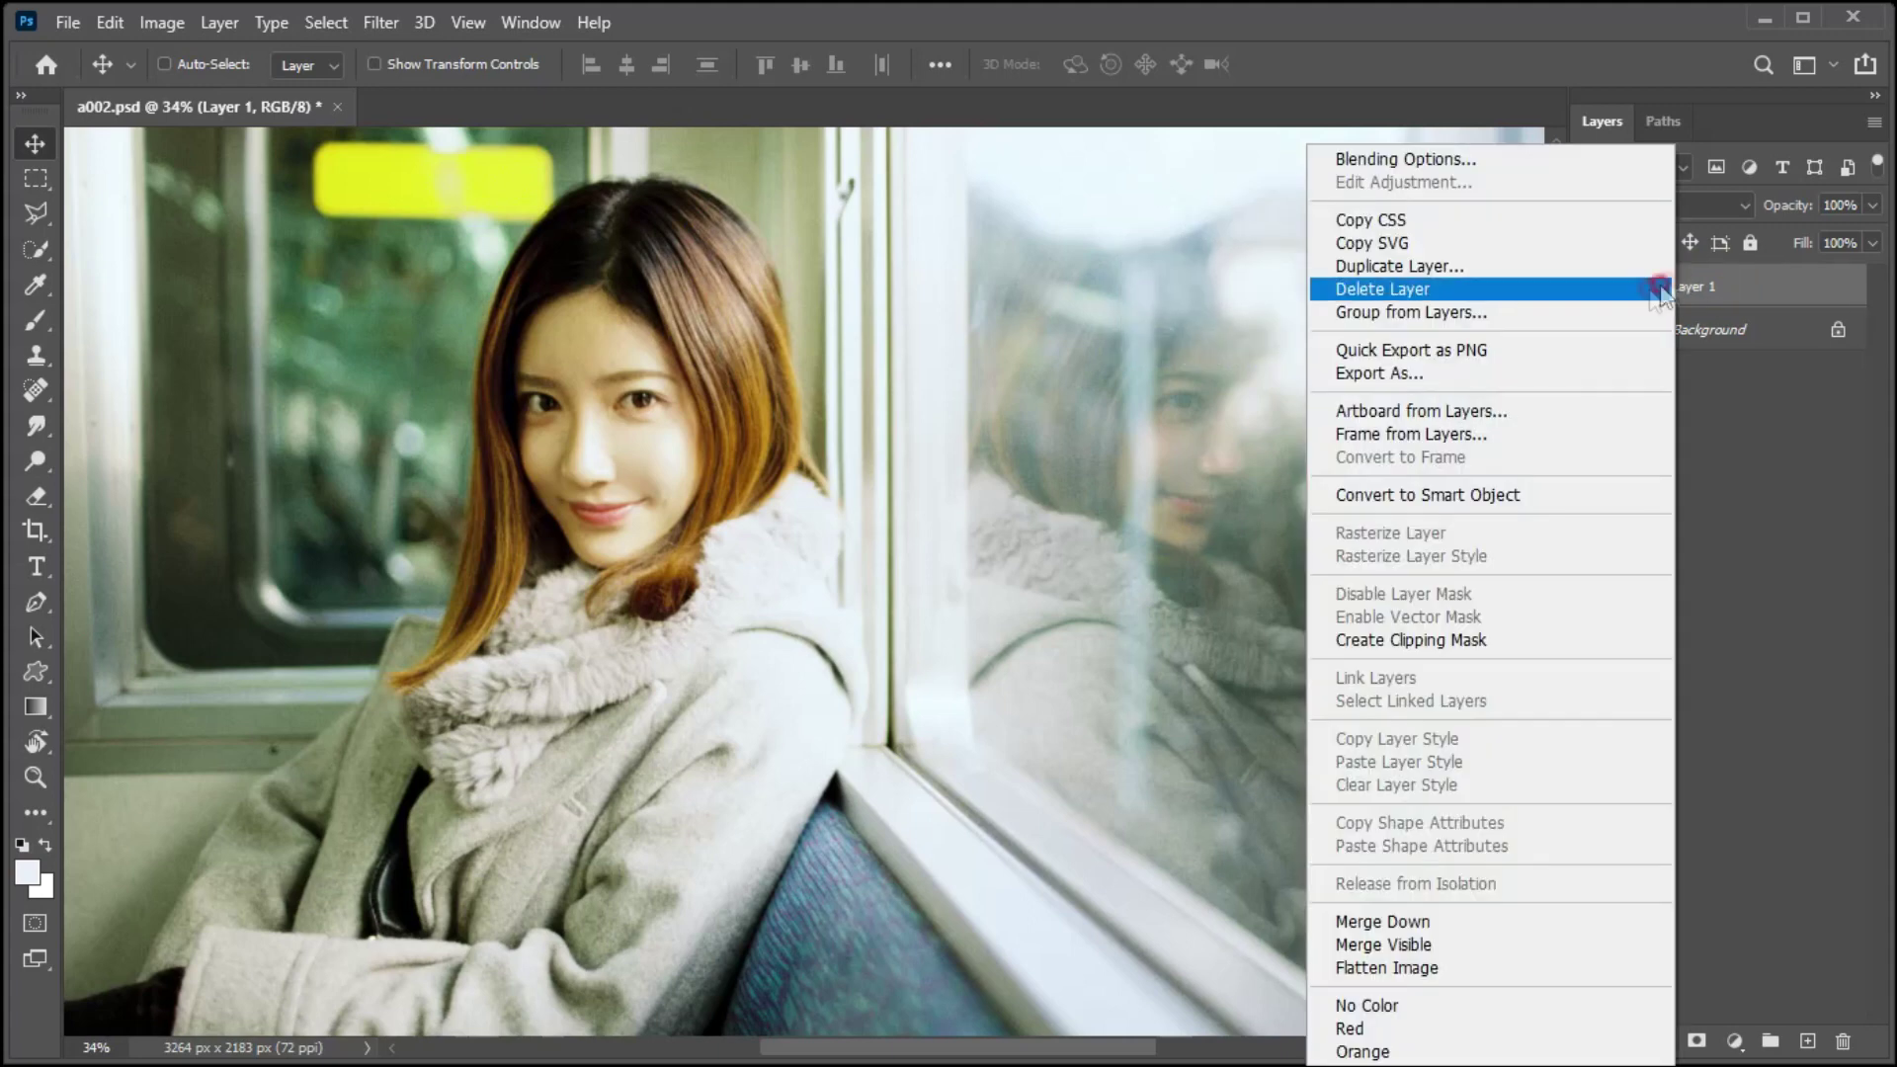
{"action": "left_click", "coordinate": [1419, 496]}
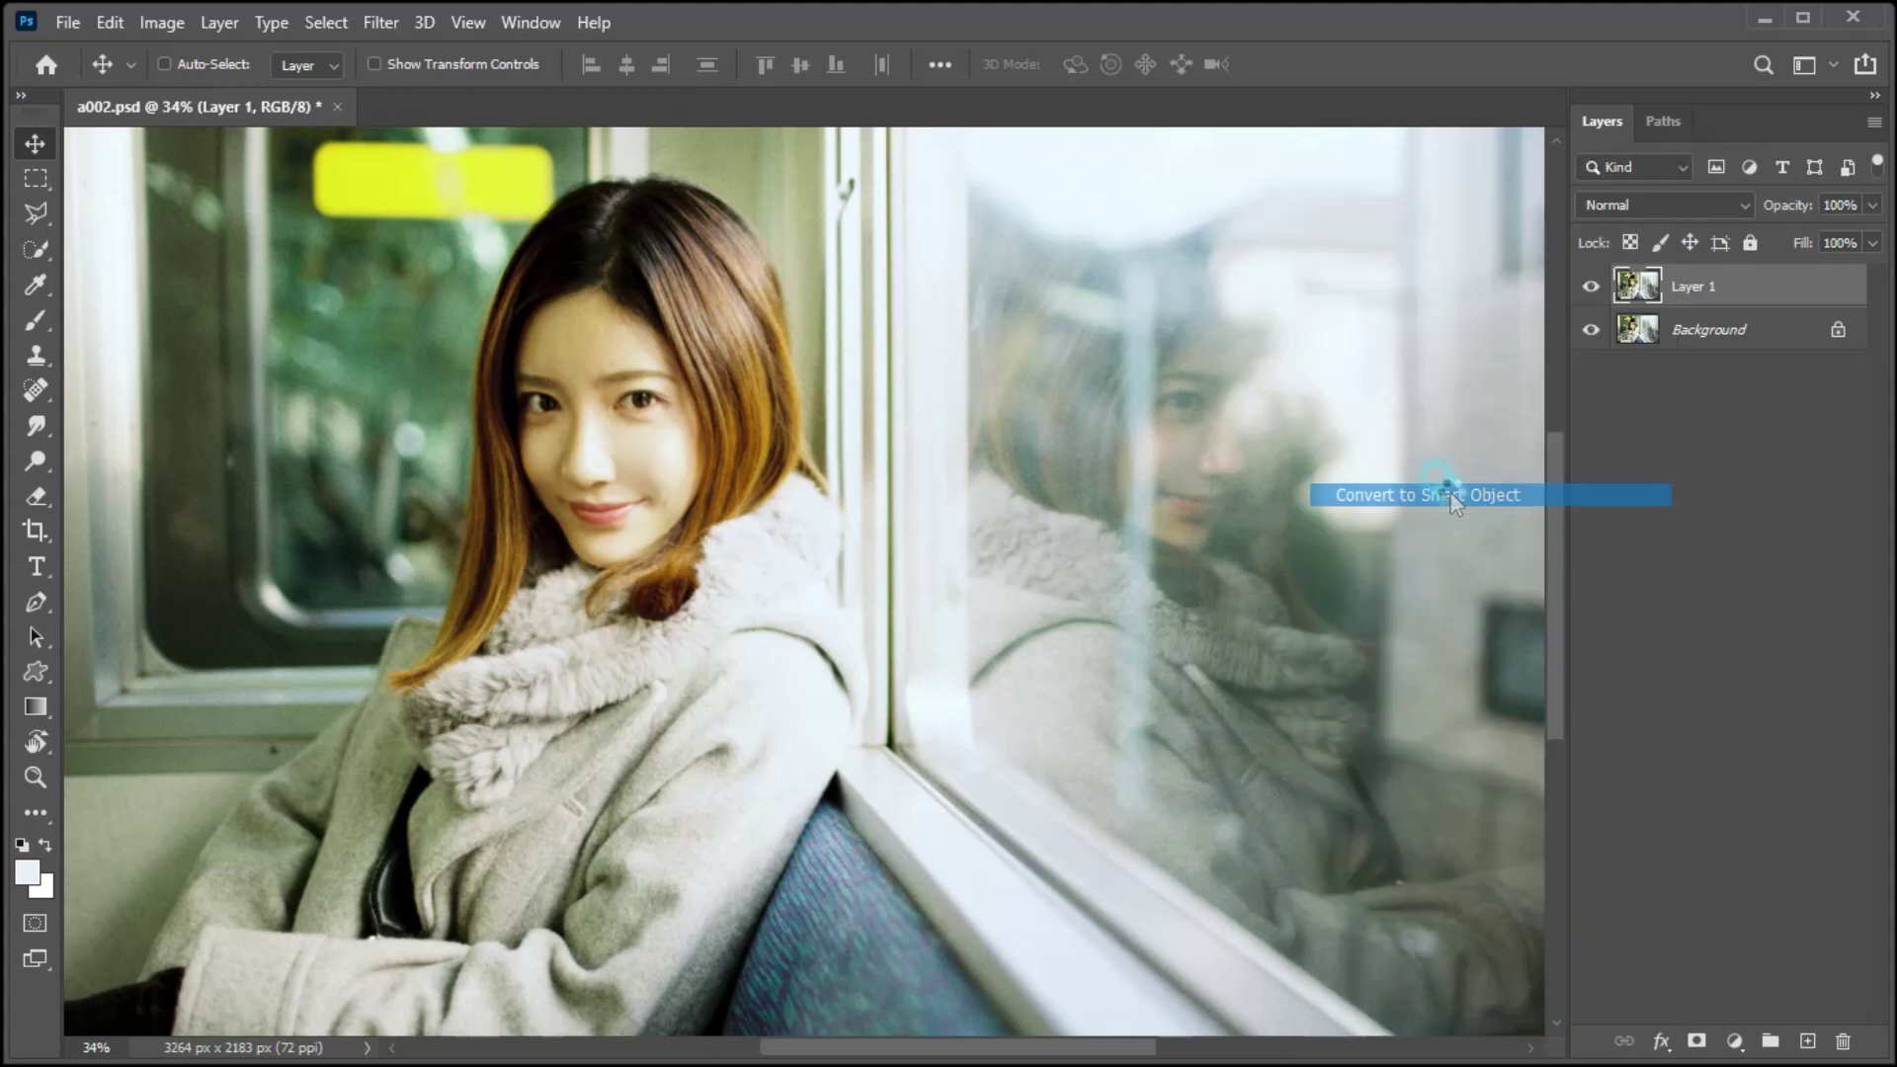
Step: Start an Iris Blur on Layer 1 and reshape its focus ellipse into a rounded square
{"action": "left_click", "coordinate": [380, 23]}
{"action": "mouse_move", "coordinate": [424, 394]}
{"action": "left_click", "coordinate": [775, 413]}
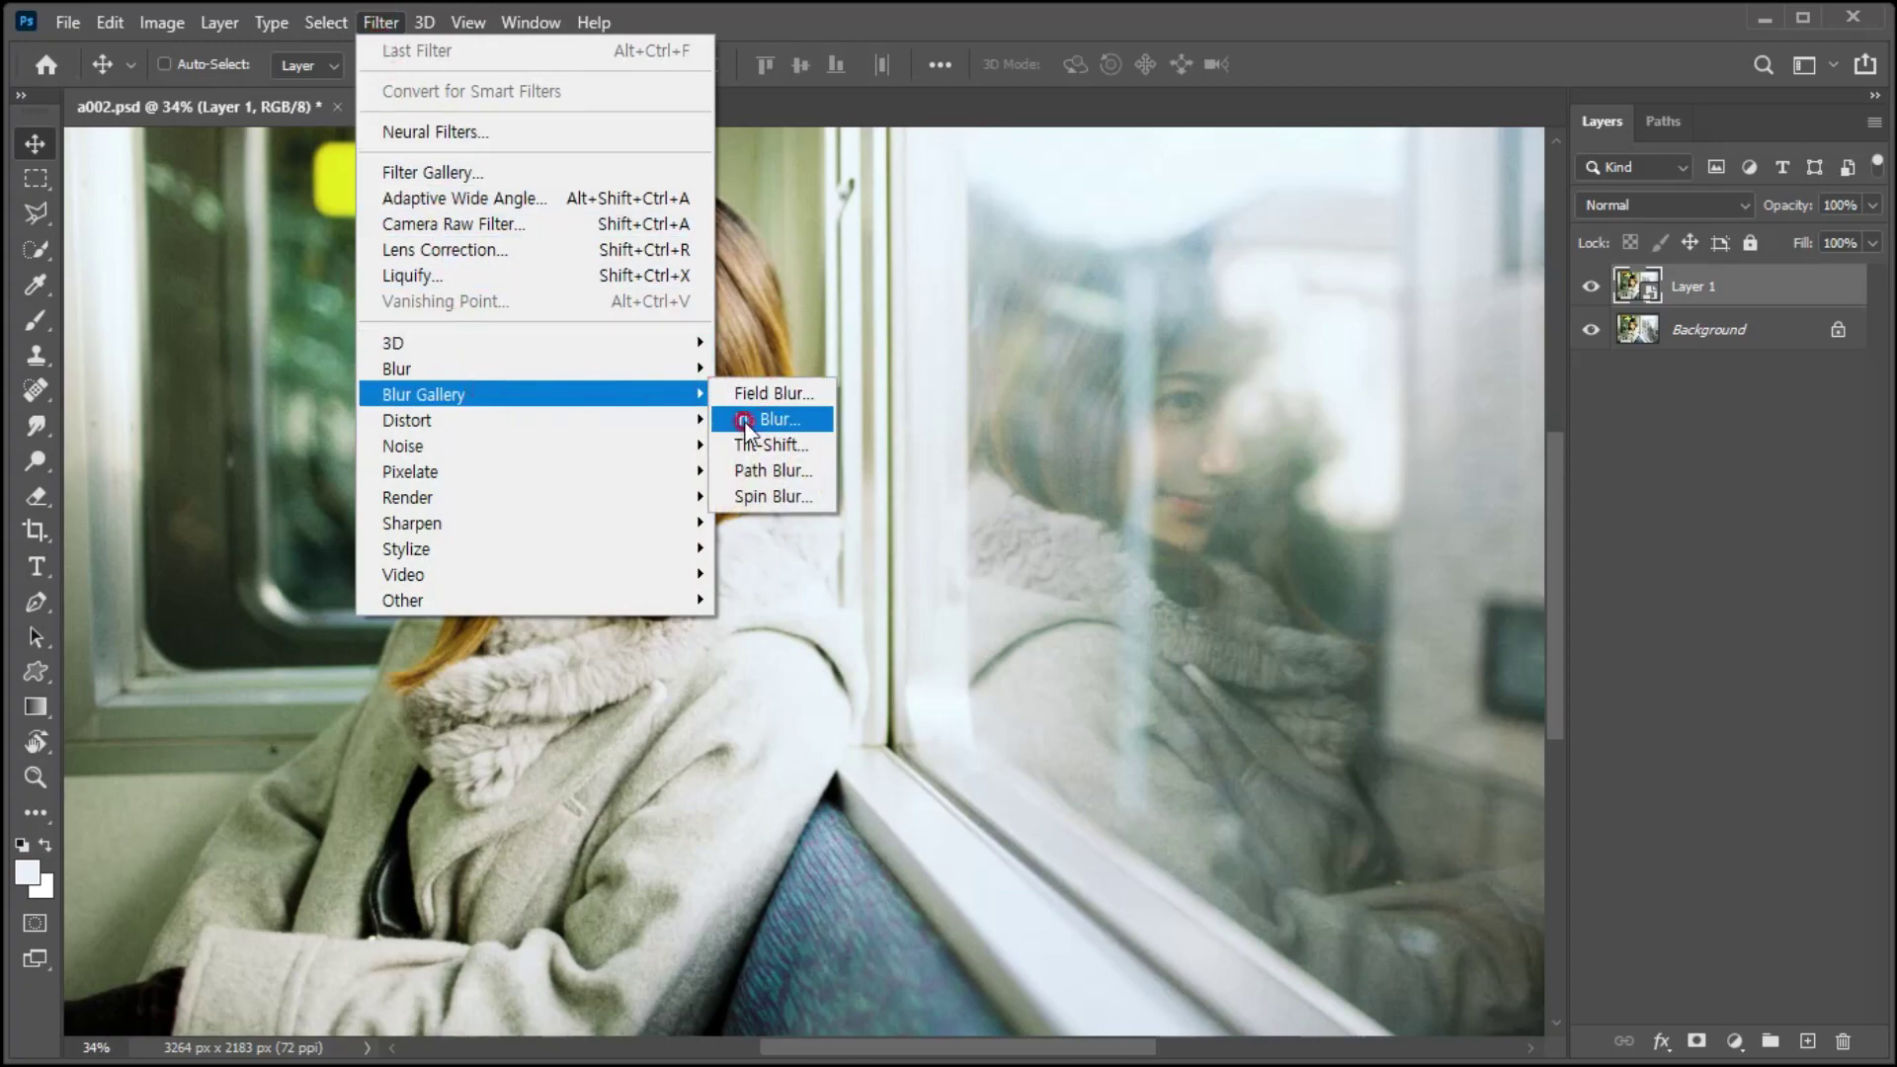
{"action": "left_click", "coordinate": [744, 419]}
{"action": "left_click_drag", "start_coordinate": [767, 441], "coordinate": [848, 496]}
{"action": "scroll", "coordinate": [843, 509], "scroll_direction": "down", "scroll_amount": 3}
{"action": "mouse_move", "coordinate": [953, 411]}
{"action": "left_mouse_down"}
{"action": "mouse_move", "coordinate": [988, 522]}
{"action": "mouse_move", "coordinate": [1393, 536]}
{"action": "left_mouse_up"}
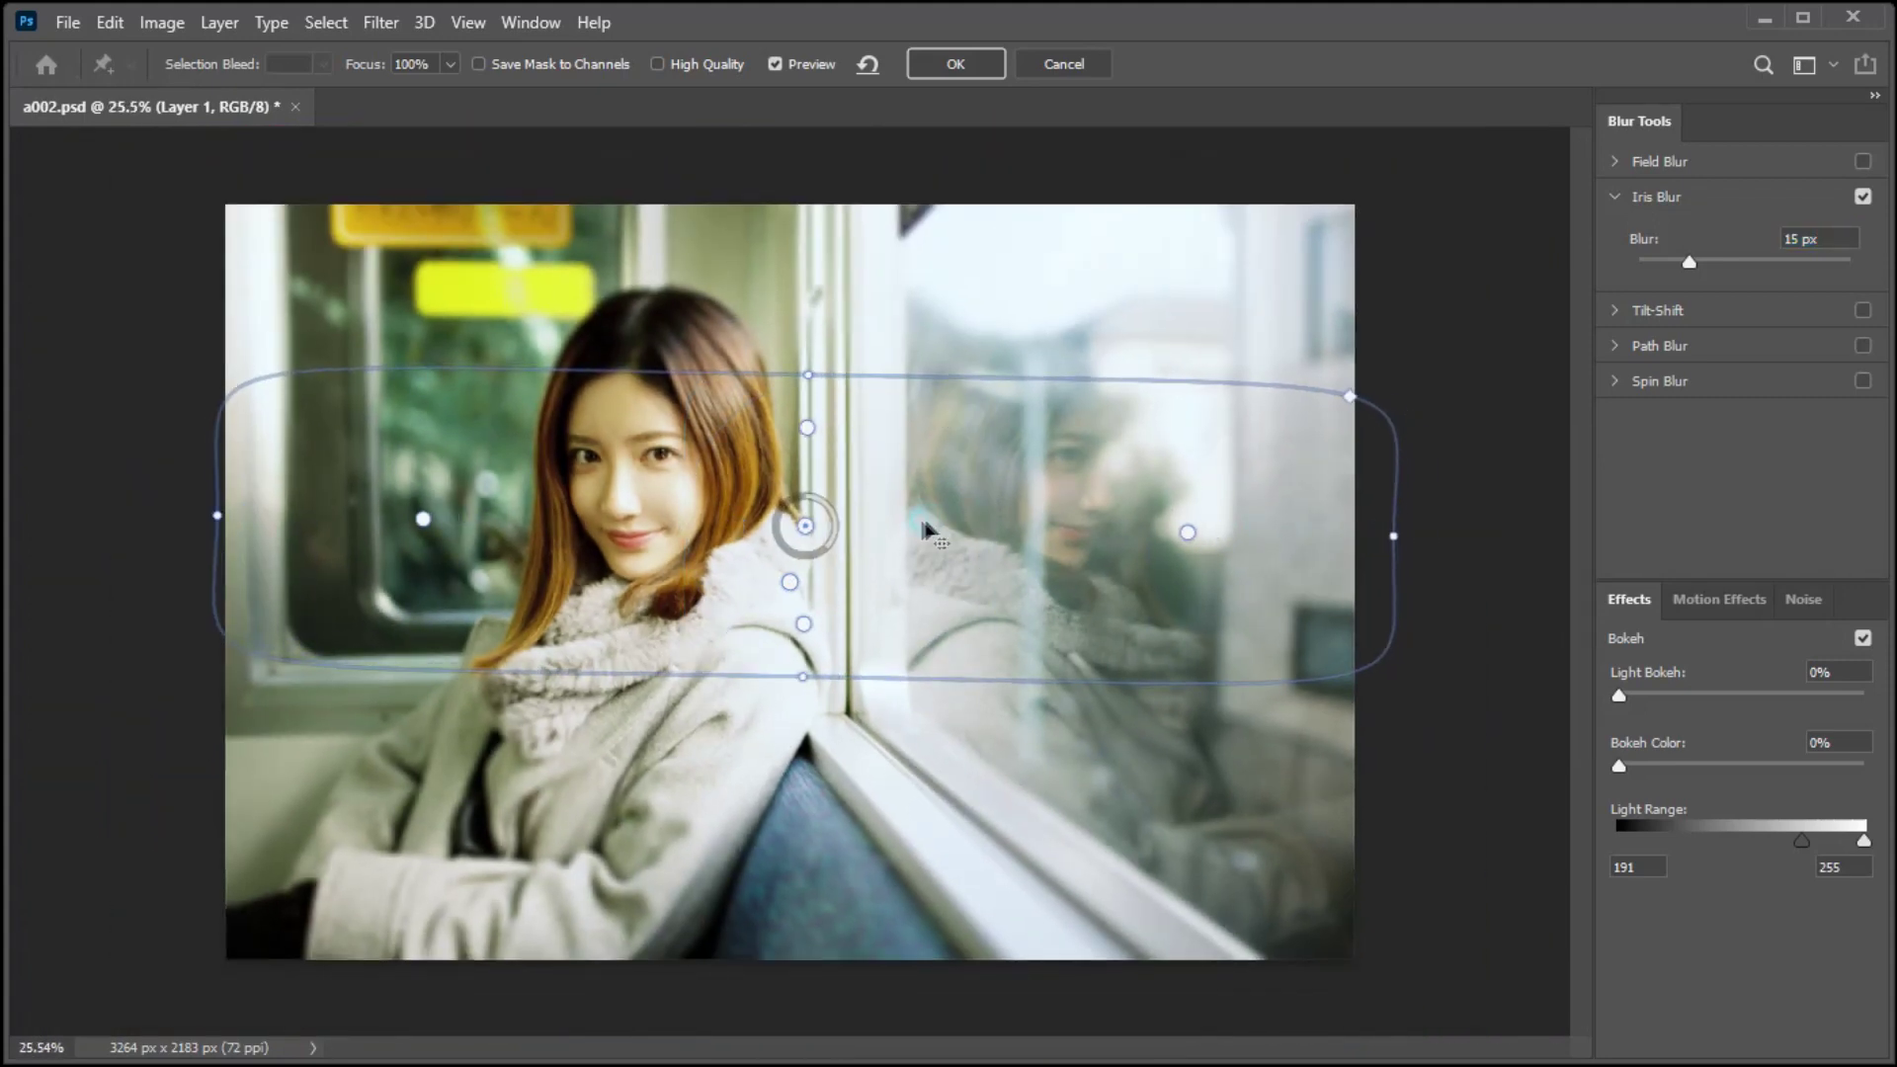
Step: Stretch the focus area to the image edges, set Blur to 85 px, and apply it
{"action": "left_click_drag", "start_coordinate": [803, 677], "coordinate": [781, 978]}
{"action": "left_click_drag", "start_coordinate": [805, 526], "coordinate": [788, 584]}
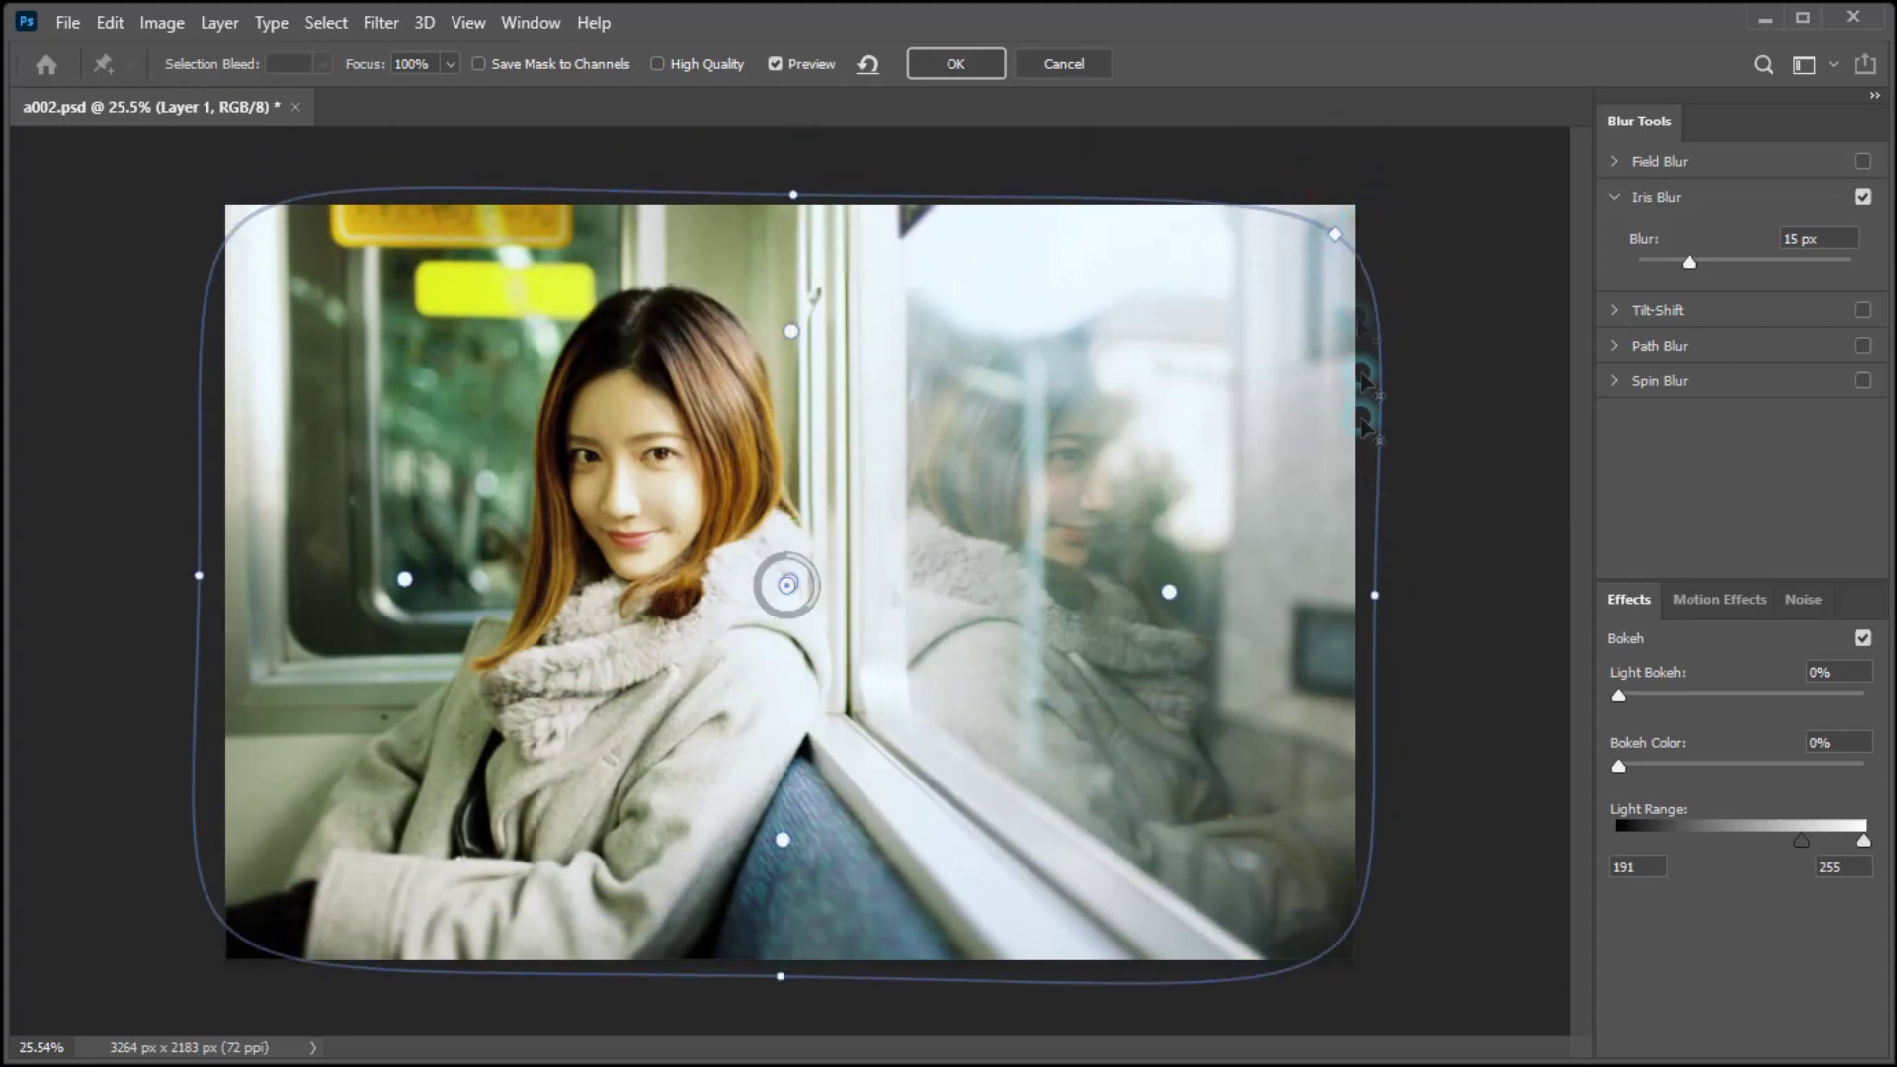
{"action": "left_click_drag", "start_coordinate": [793, 193], "coordinate": [783, 164]}
{"action": "left_click_drag", "start_coordinate": [1374, 589], "coordinate": [1394, 587]}
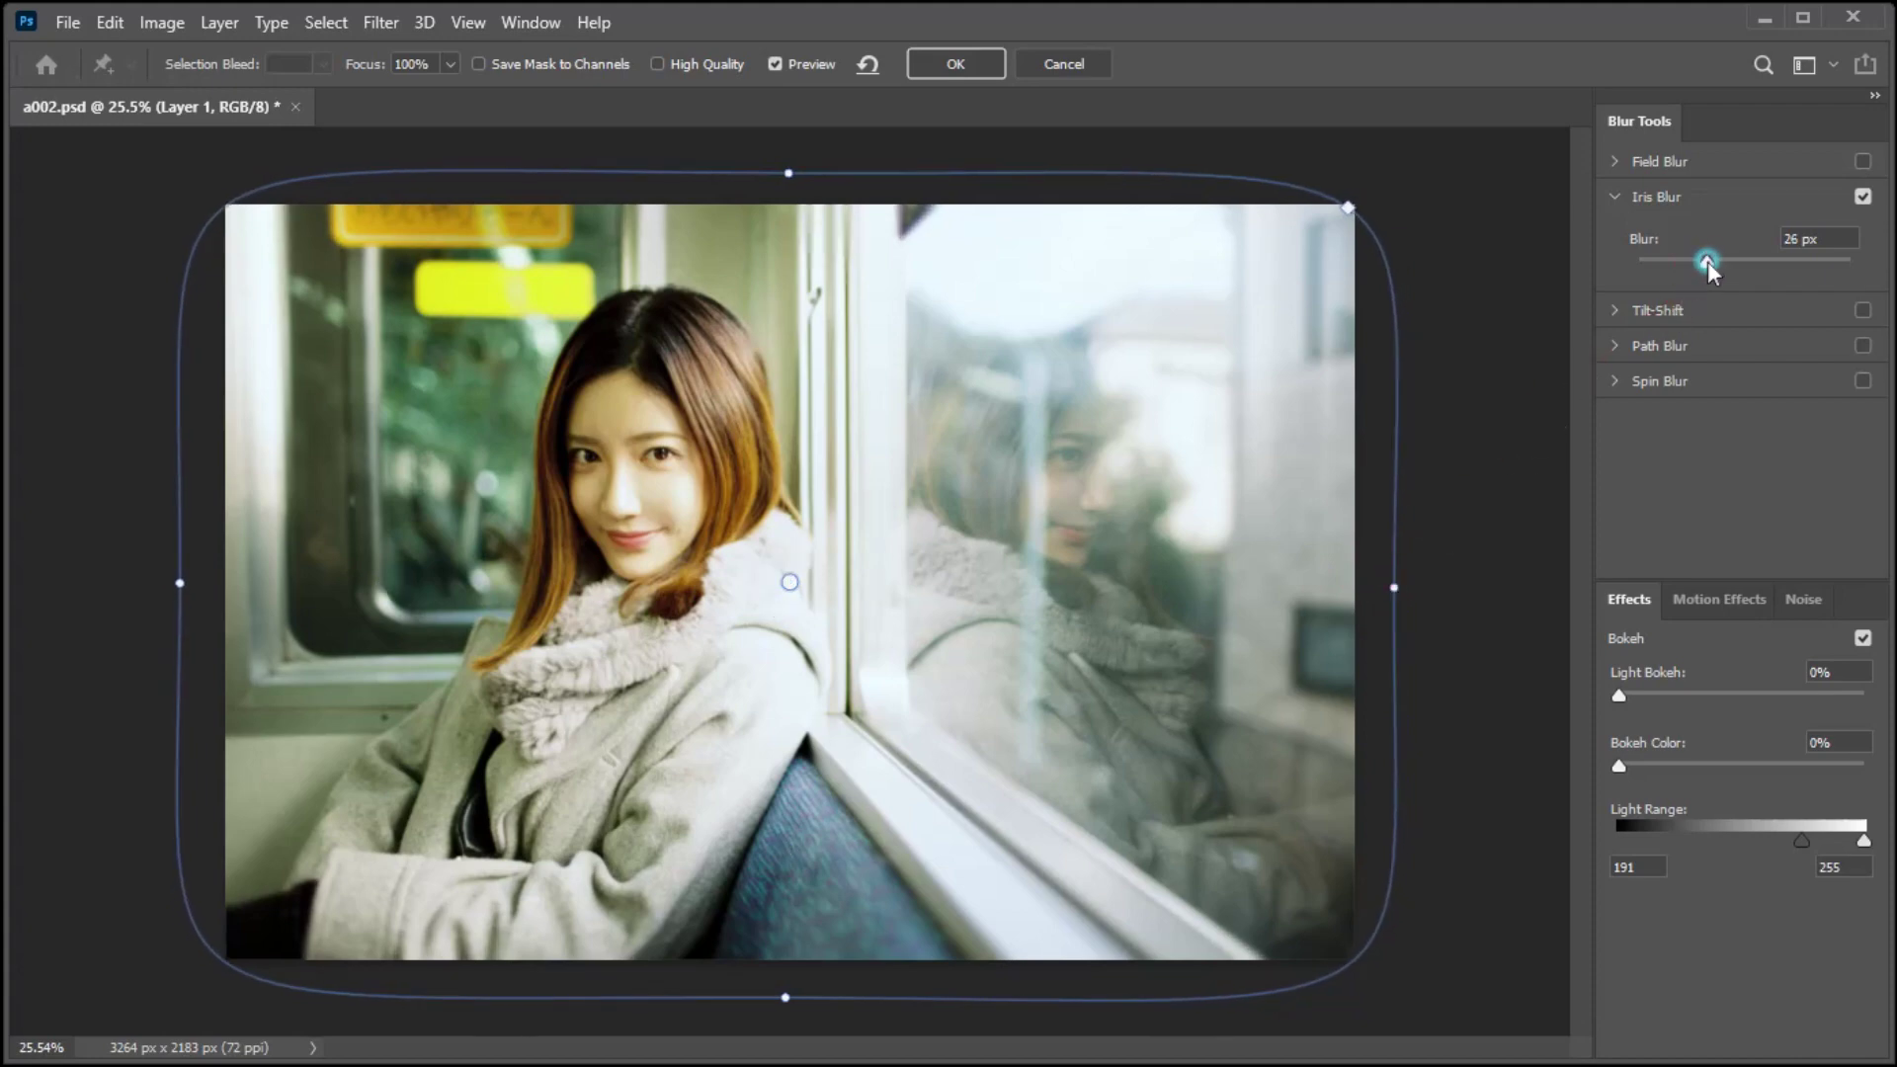
{"action": "left_click_drag", "start_coordinate": [1690, 262], "coordinate": [1745, 259]}
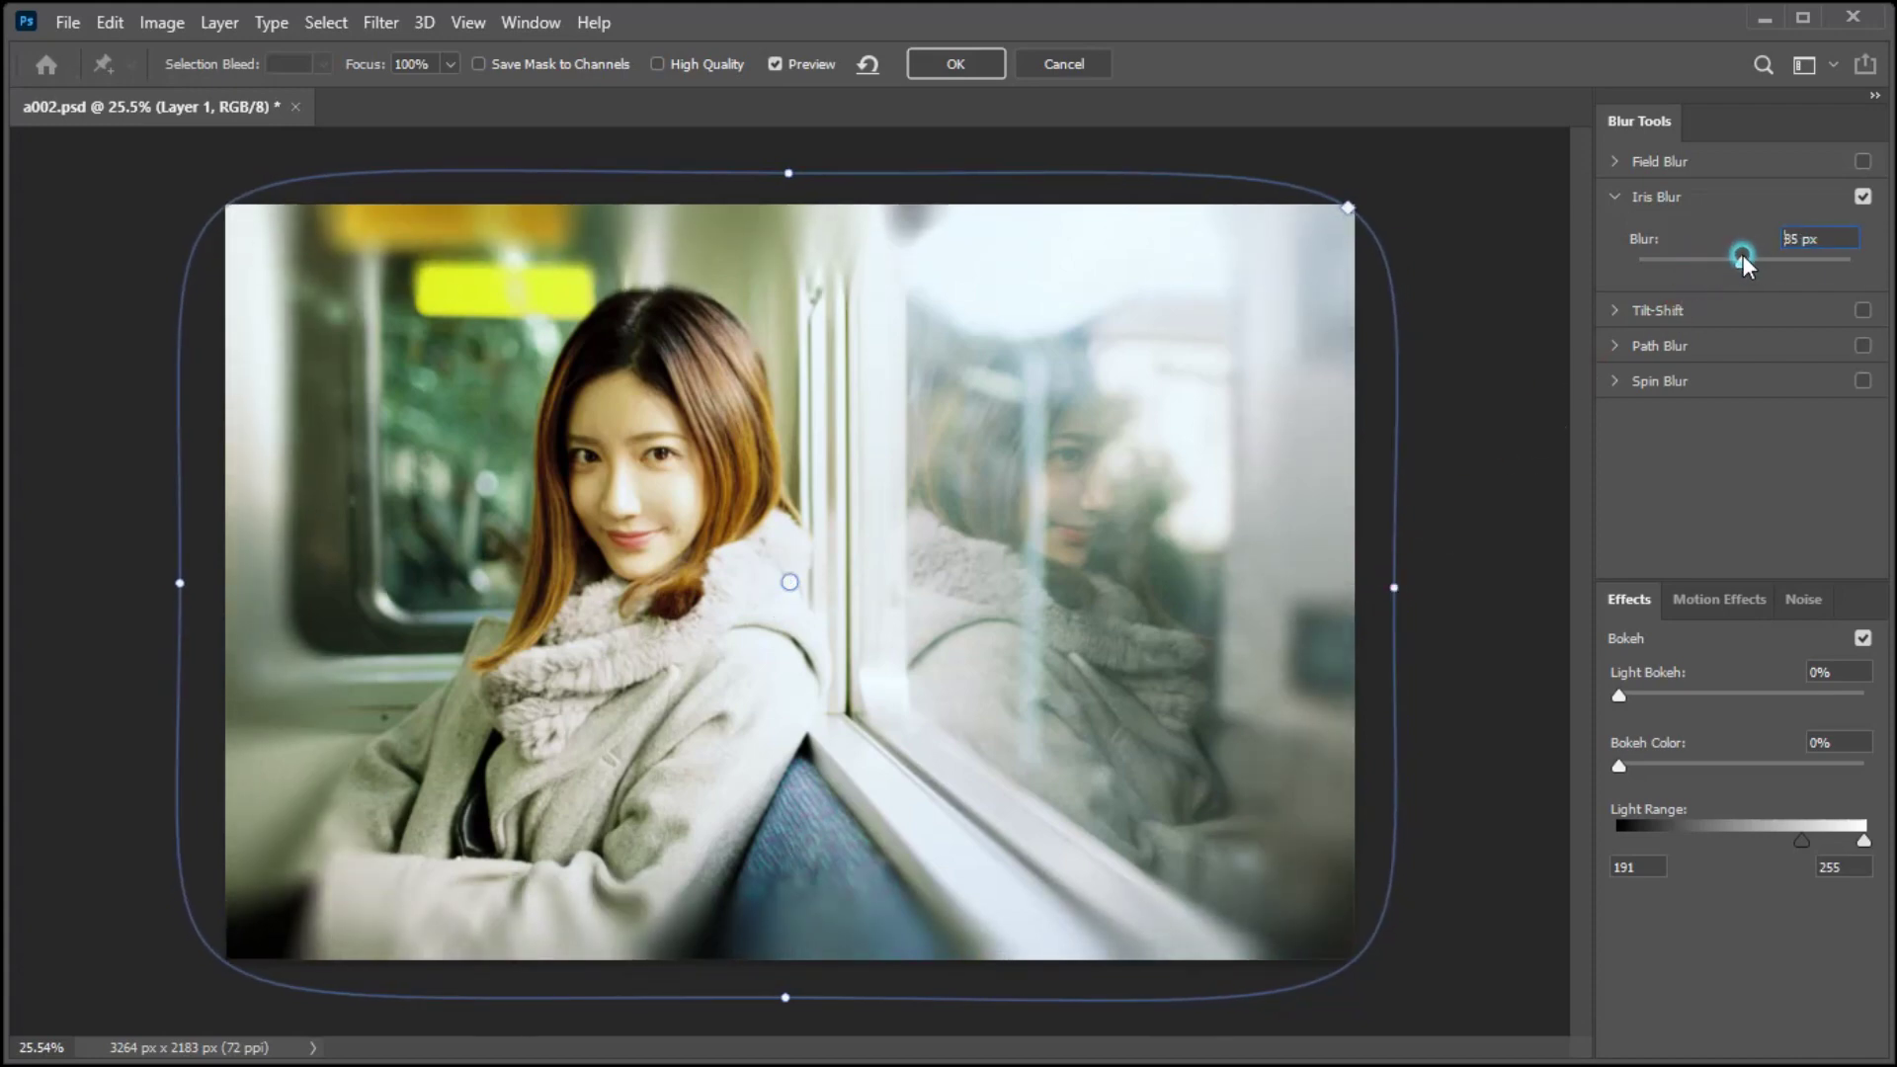
{"action": "left_click", "coordinate": [954, 65]}
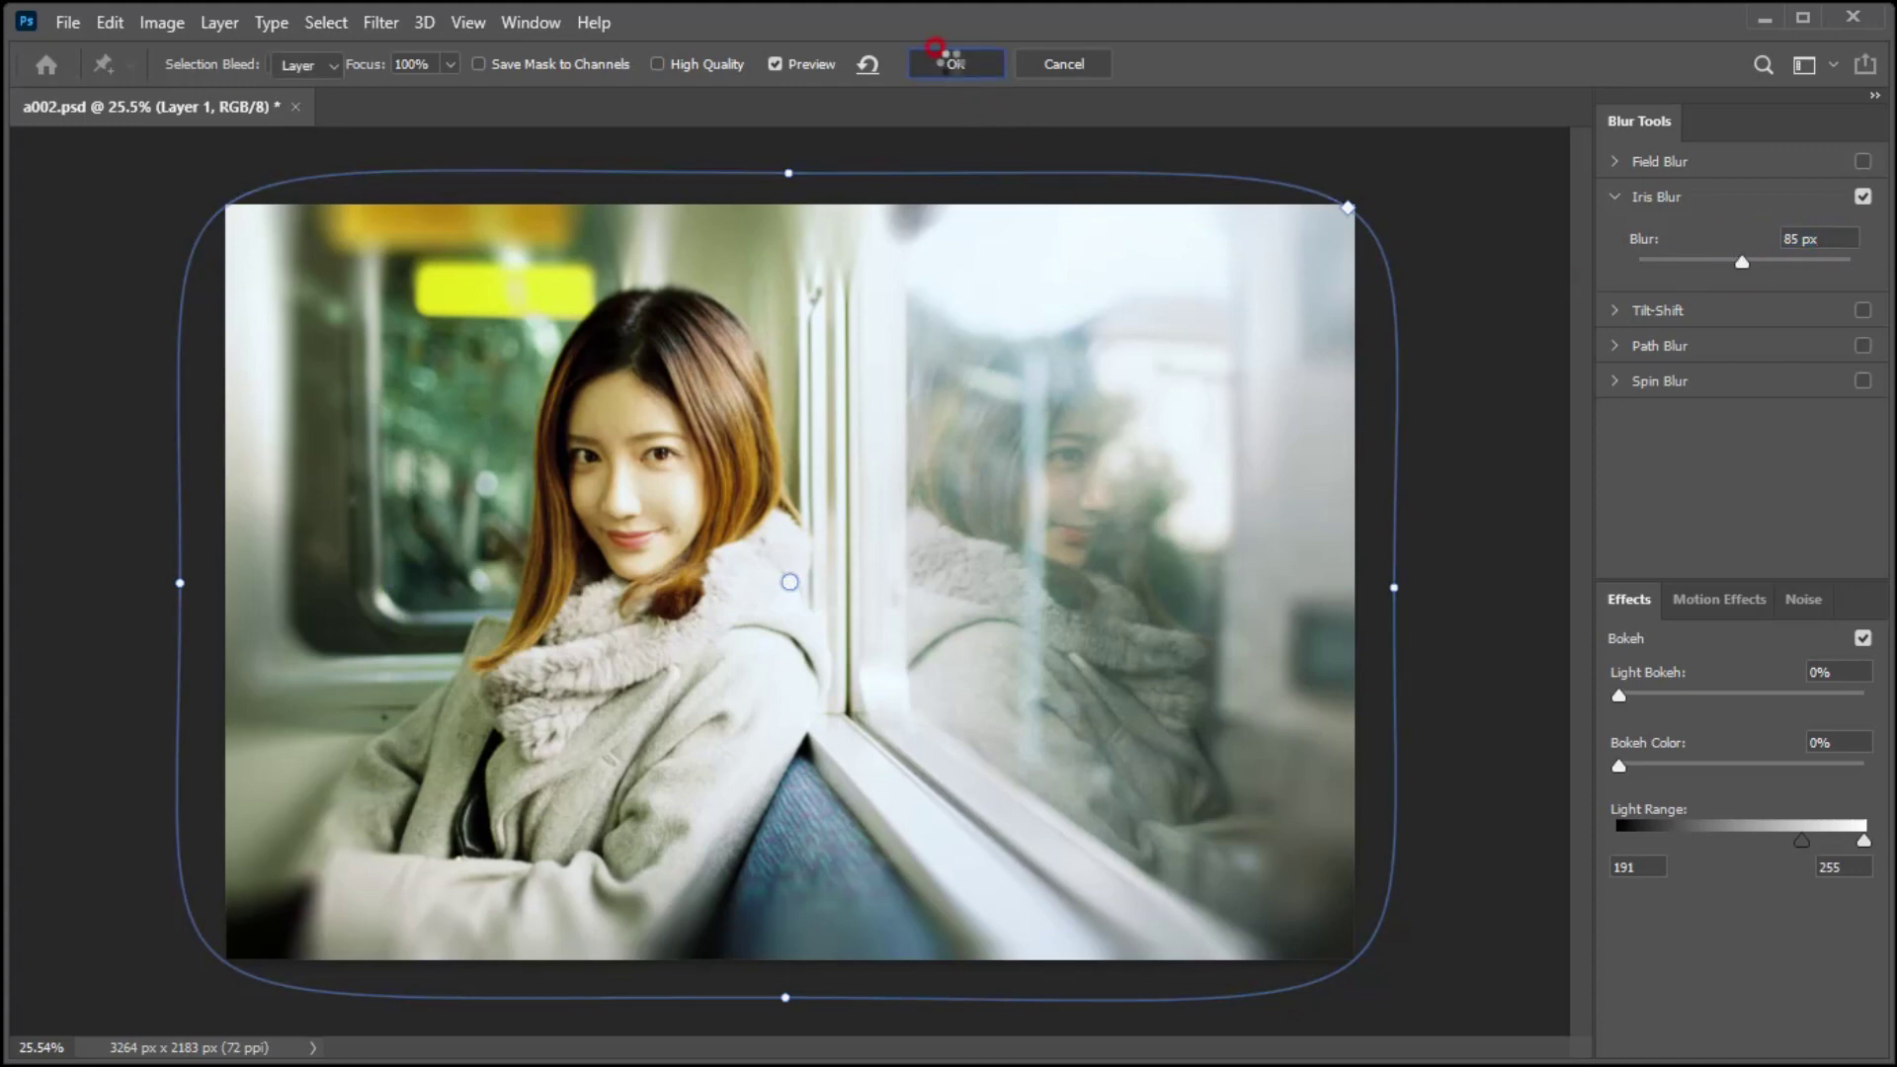
{"action": "scroll", "coordinate": [856, 437], "scroll_direction": "up", "scroll_amount": 3}
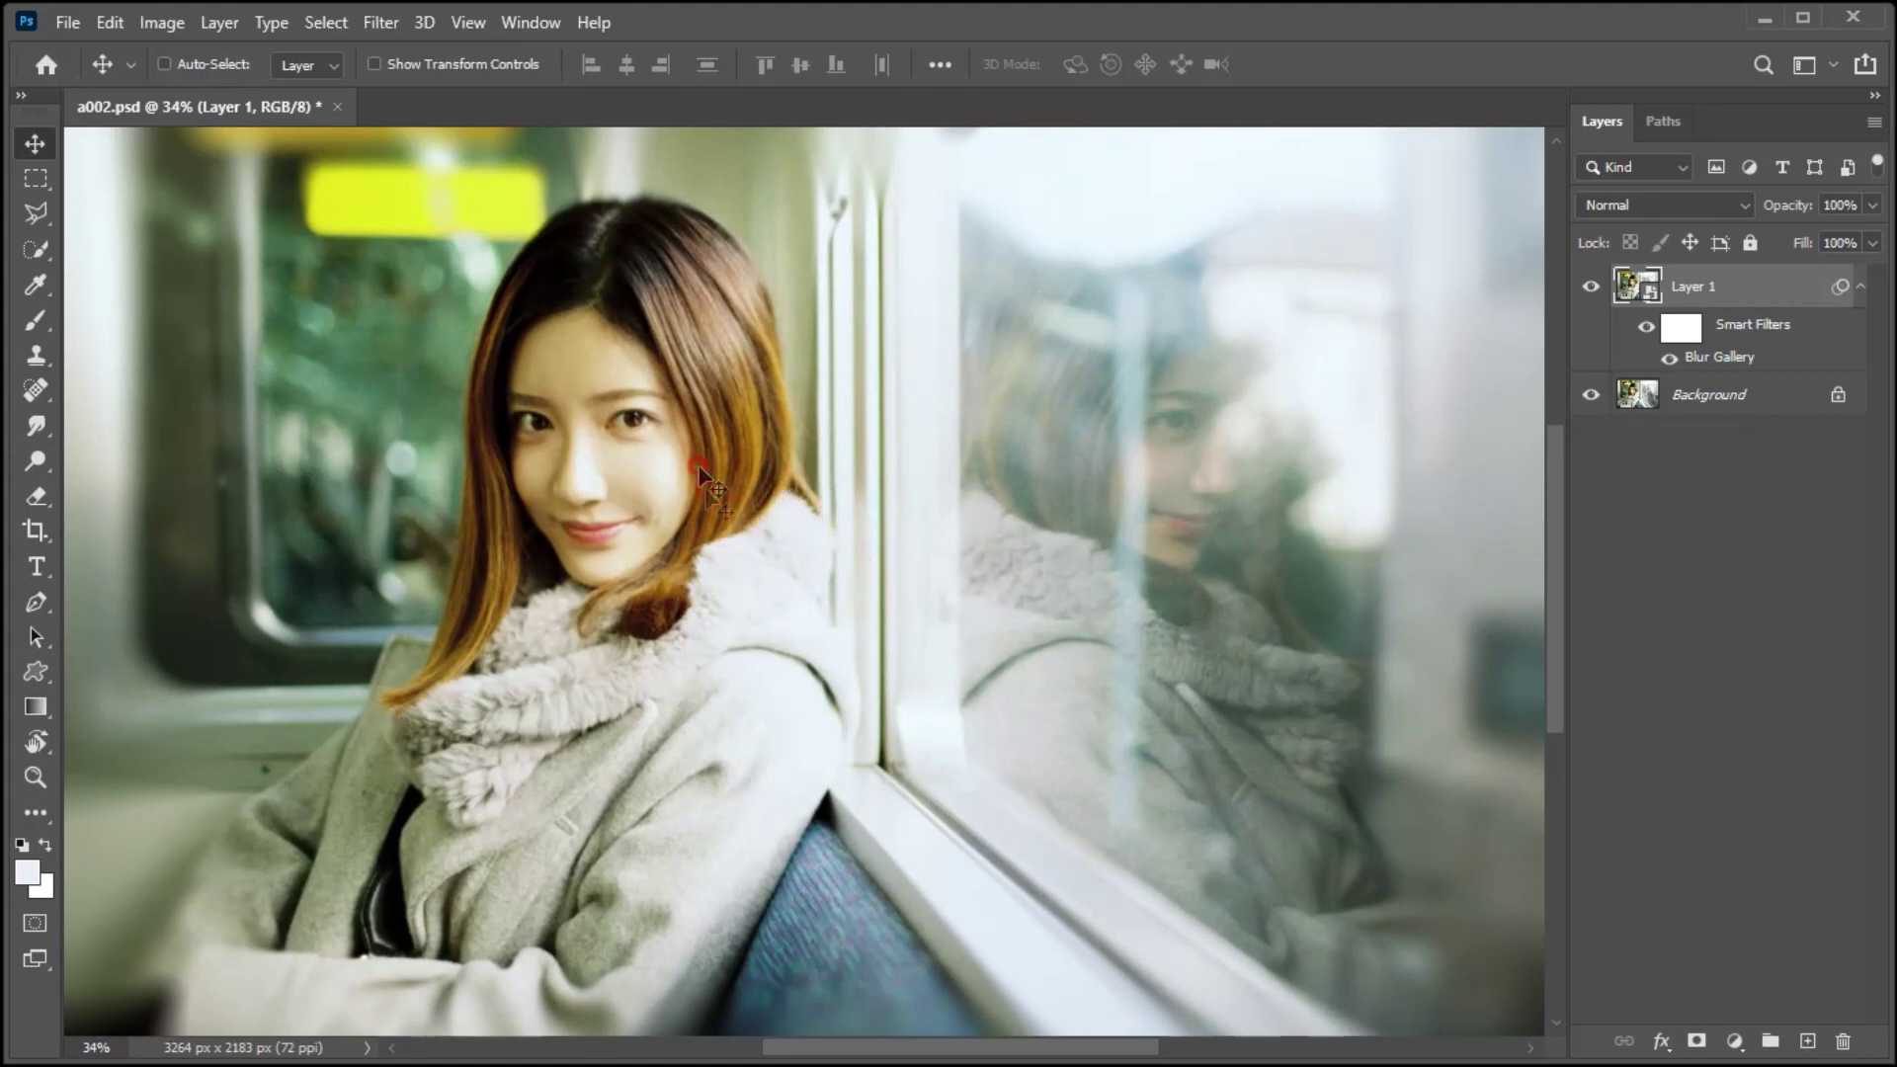
Step: Select the bright window, coat and face highlights by sampling the window in Color Range at Fuzziness 91
{"action": "left_click", "coordinate": [339, 24]}
{"action": "left_click", "coordinate": [319, 17]}
{"action": "left_click", "coordinate": [408, 297]}
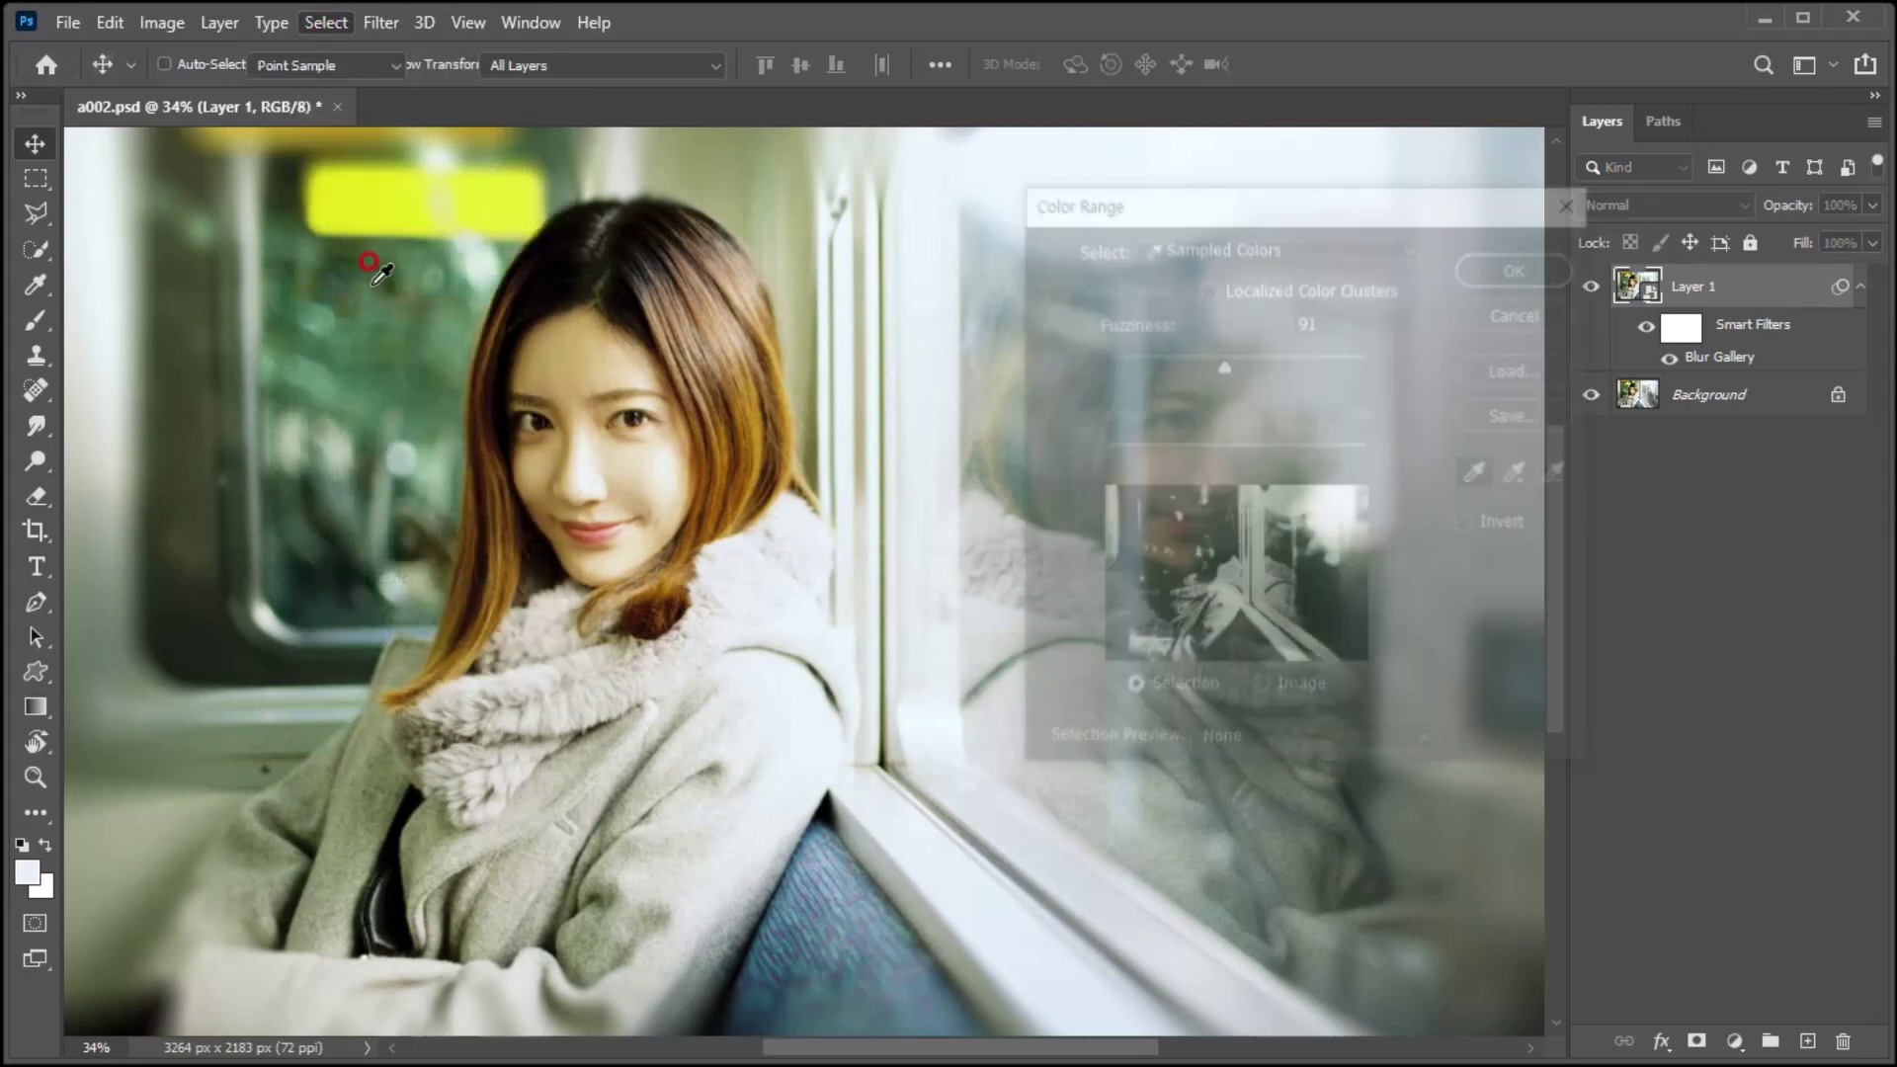
{"action": "left_click_drag", "start_coordinate": [1090, 203], "coordinate": [1026, 207]}
{"action": "left_click", "coordinate": [1035, 317]}
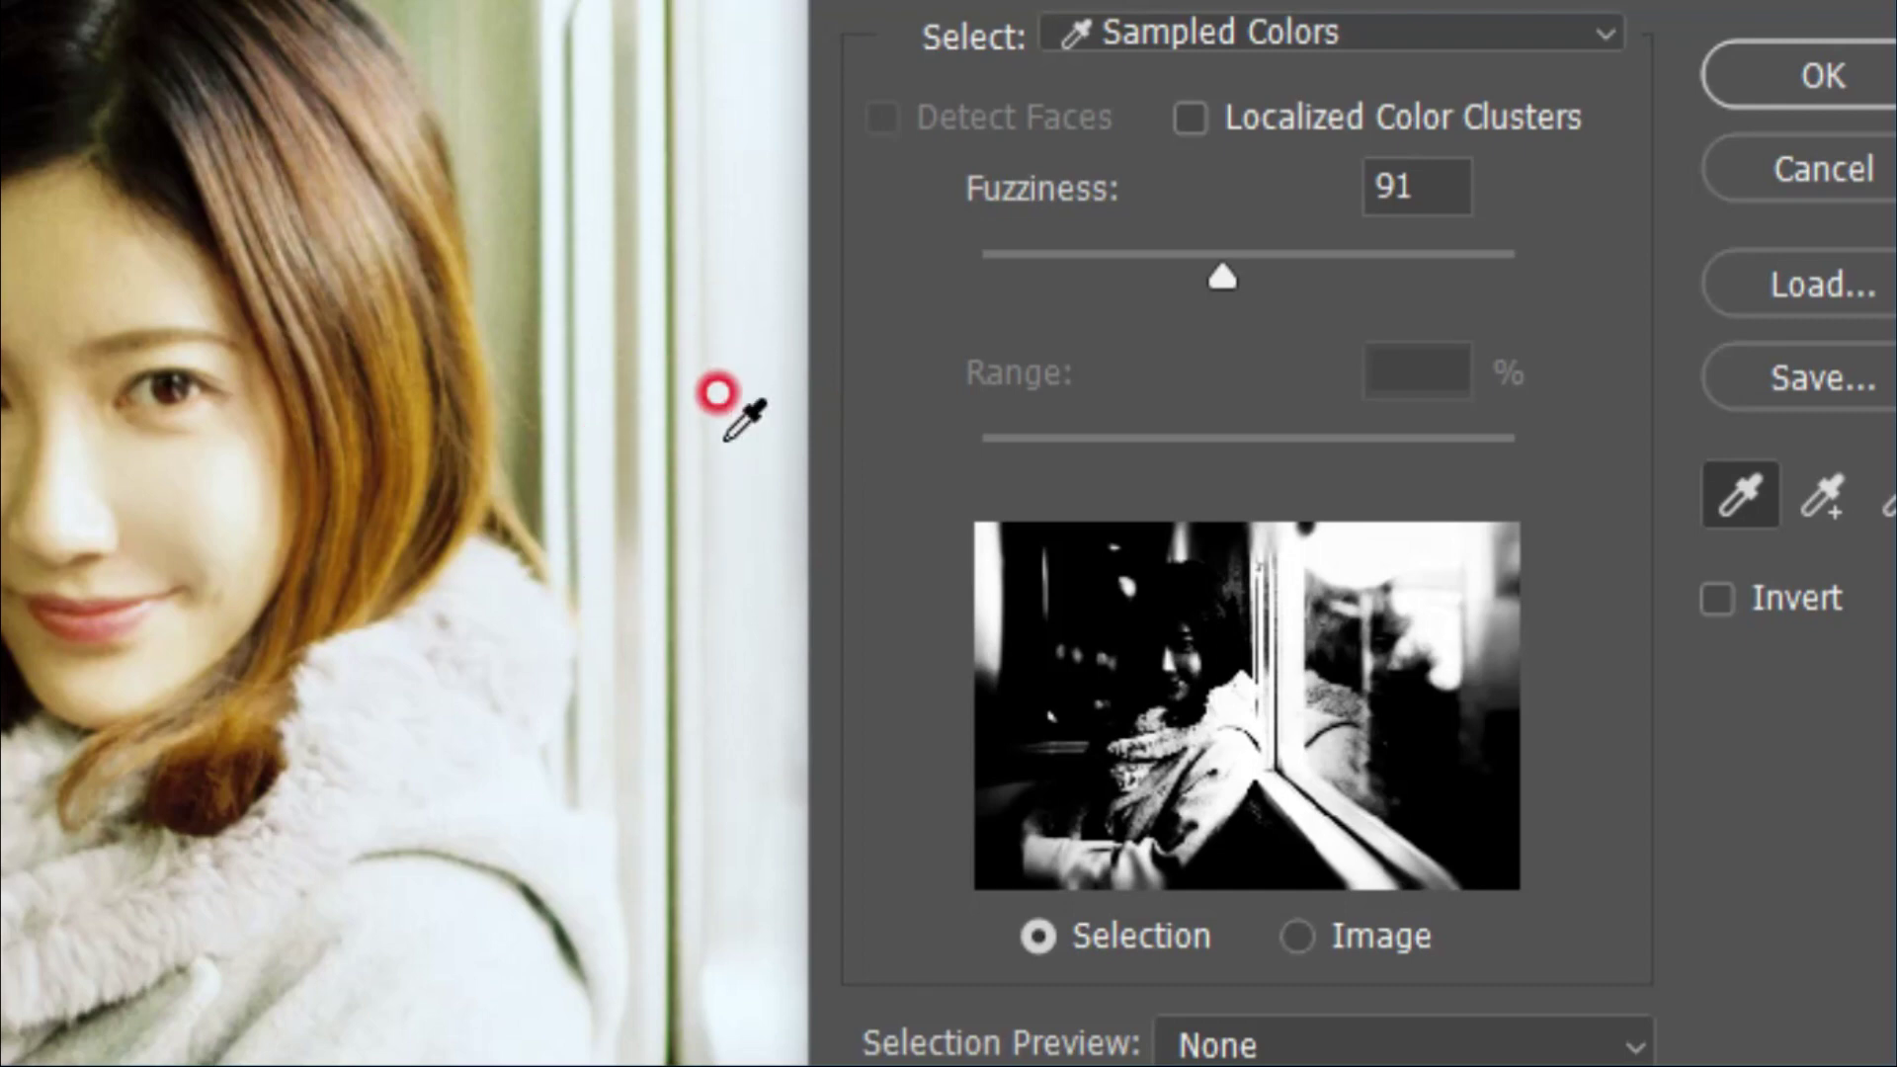
{"action": "left_click", "coordinate": [719, 395]}
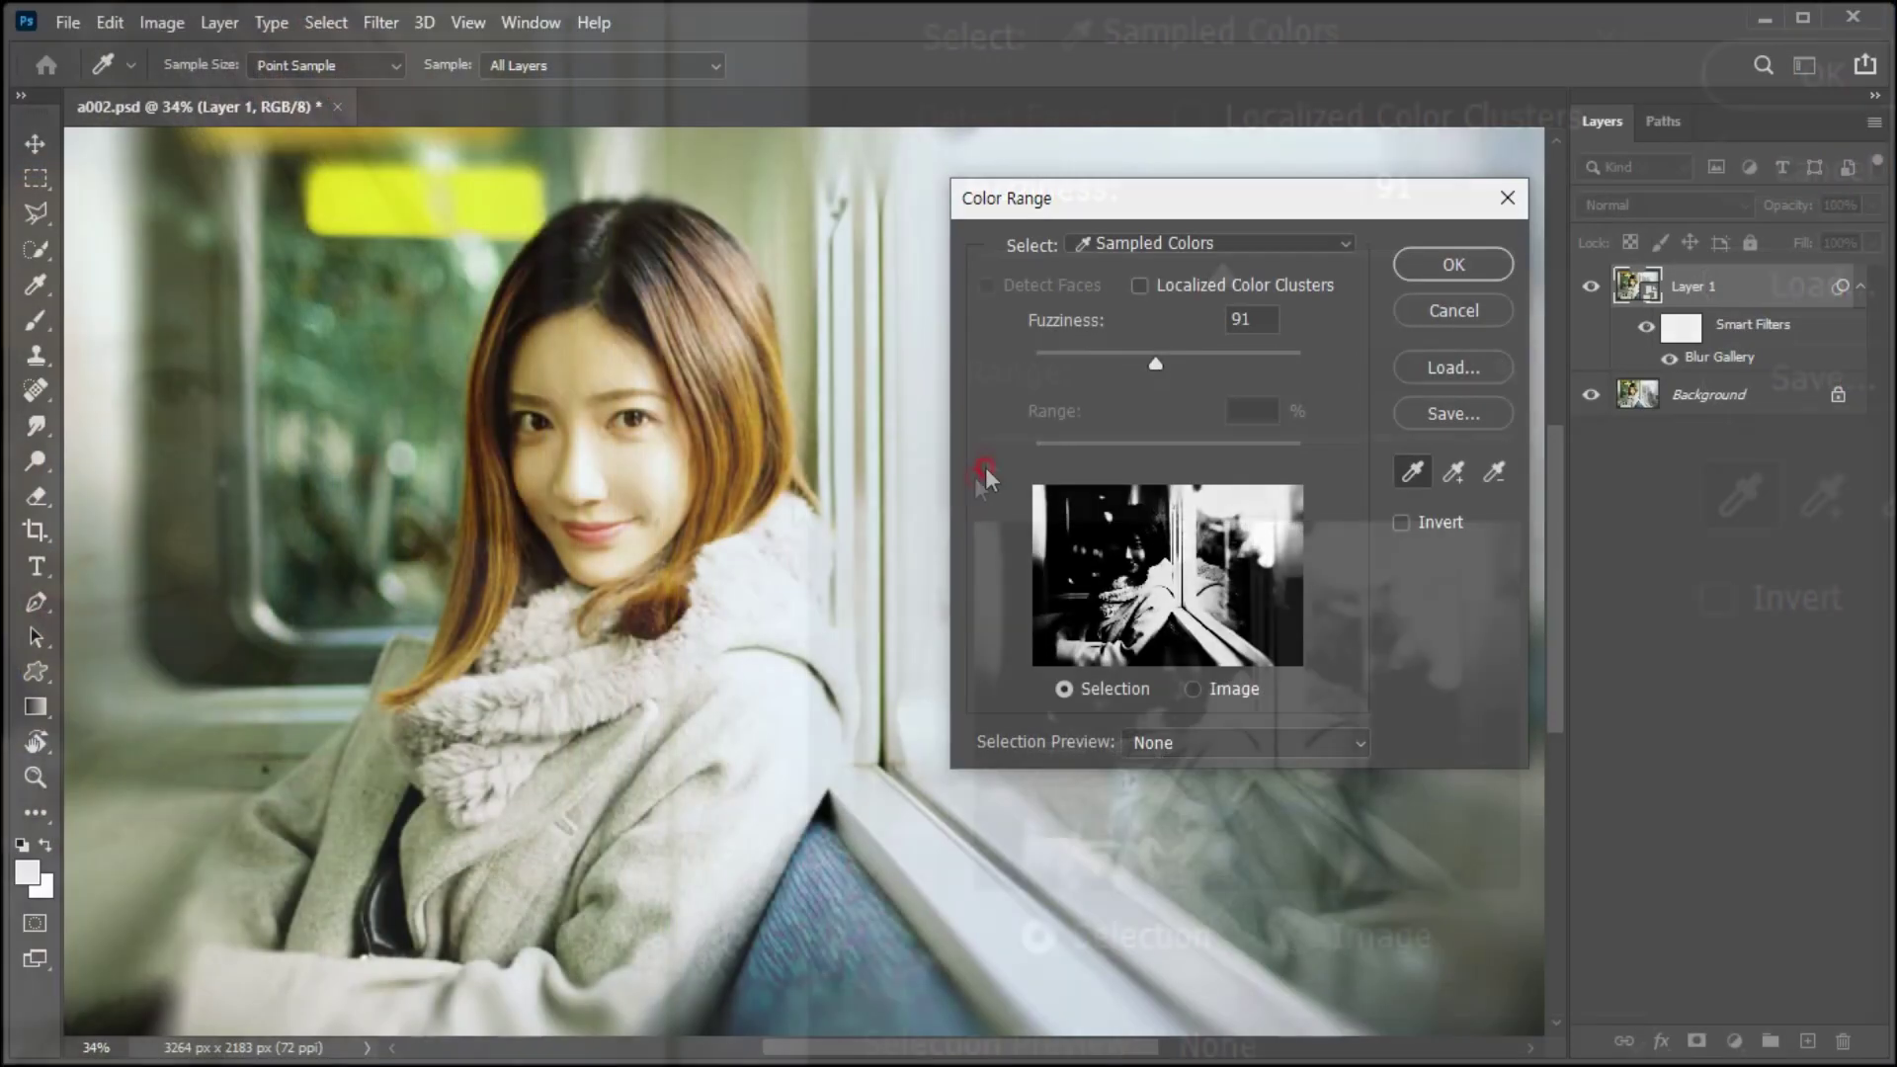
{"action": "left_click", "coordinate": [1452, 266]}
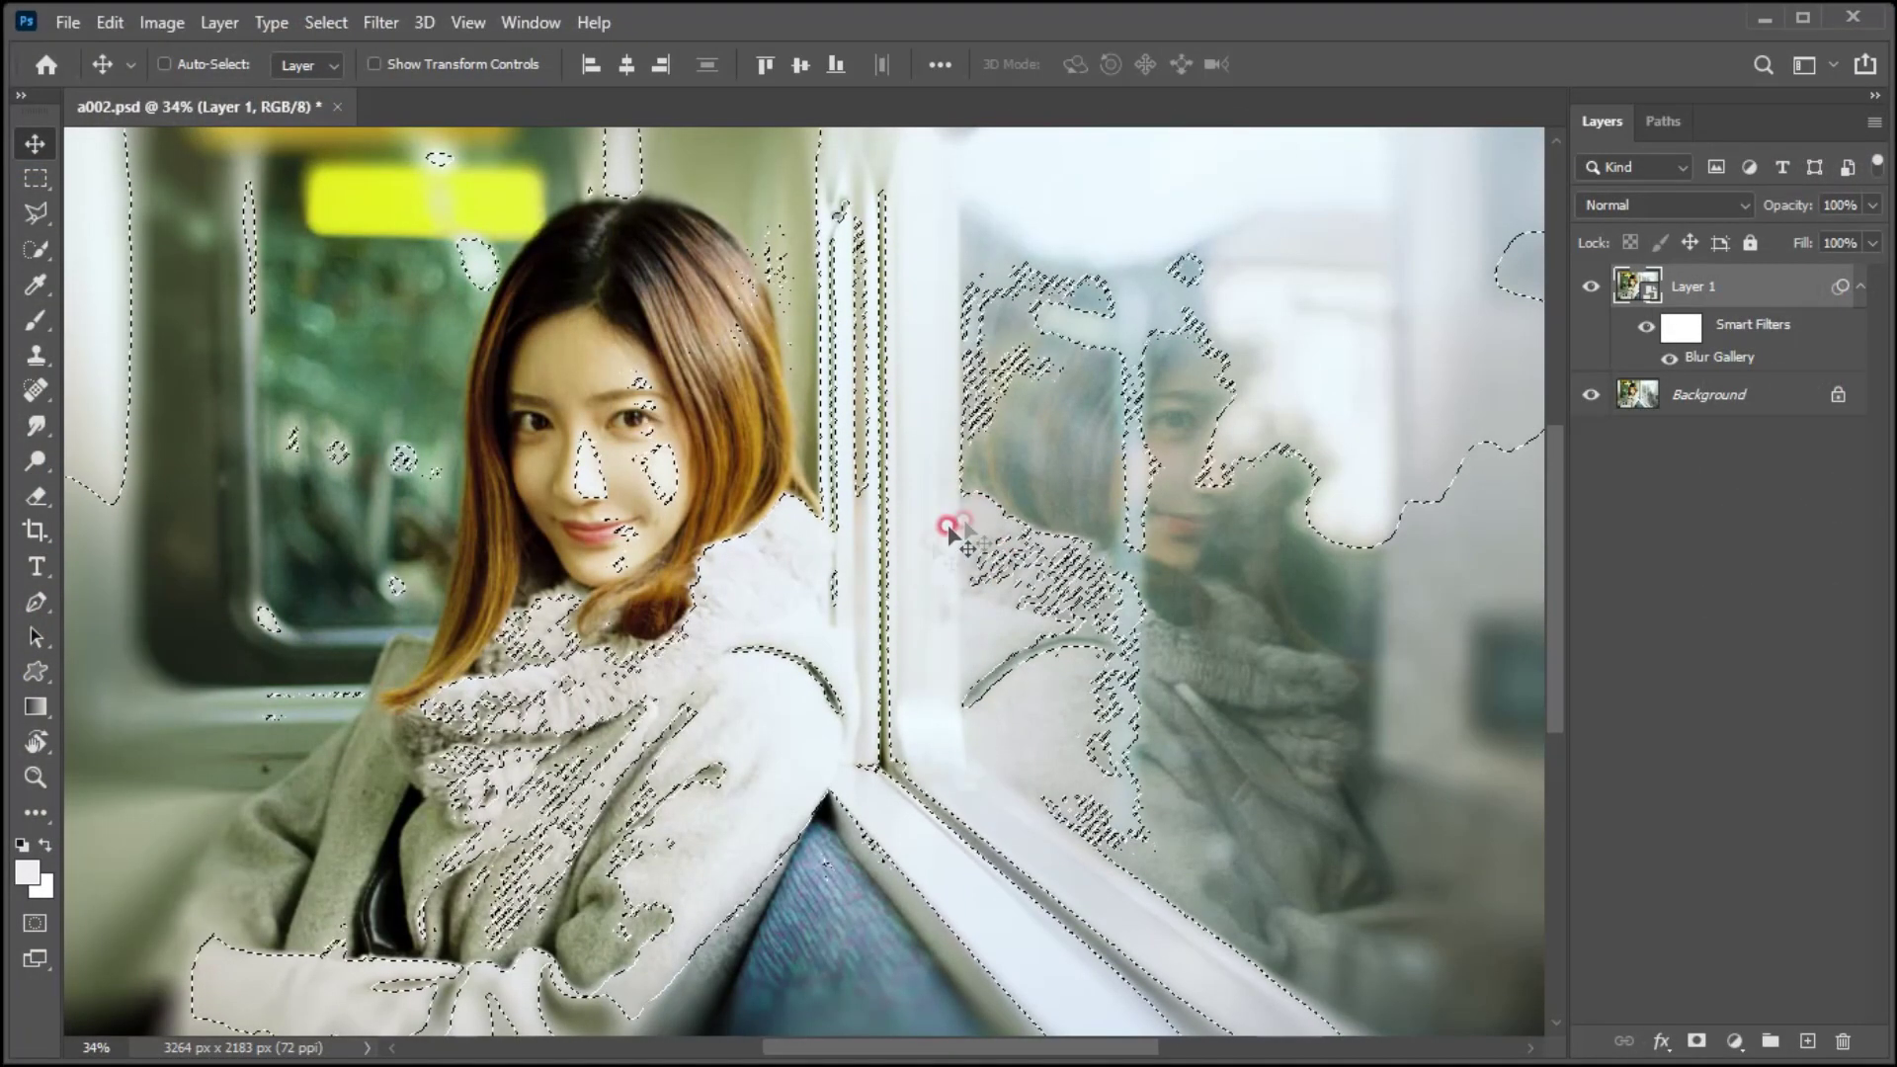
Step: Fill the bright selection with white on a new Layer 2, deselect, and nudge it down-left
{"action": "left_click", "coordinate": [1806, 1042]}
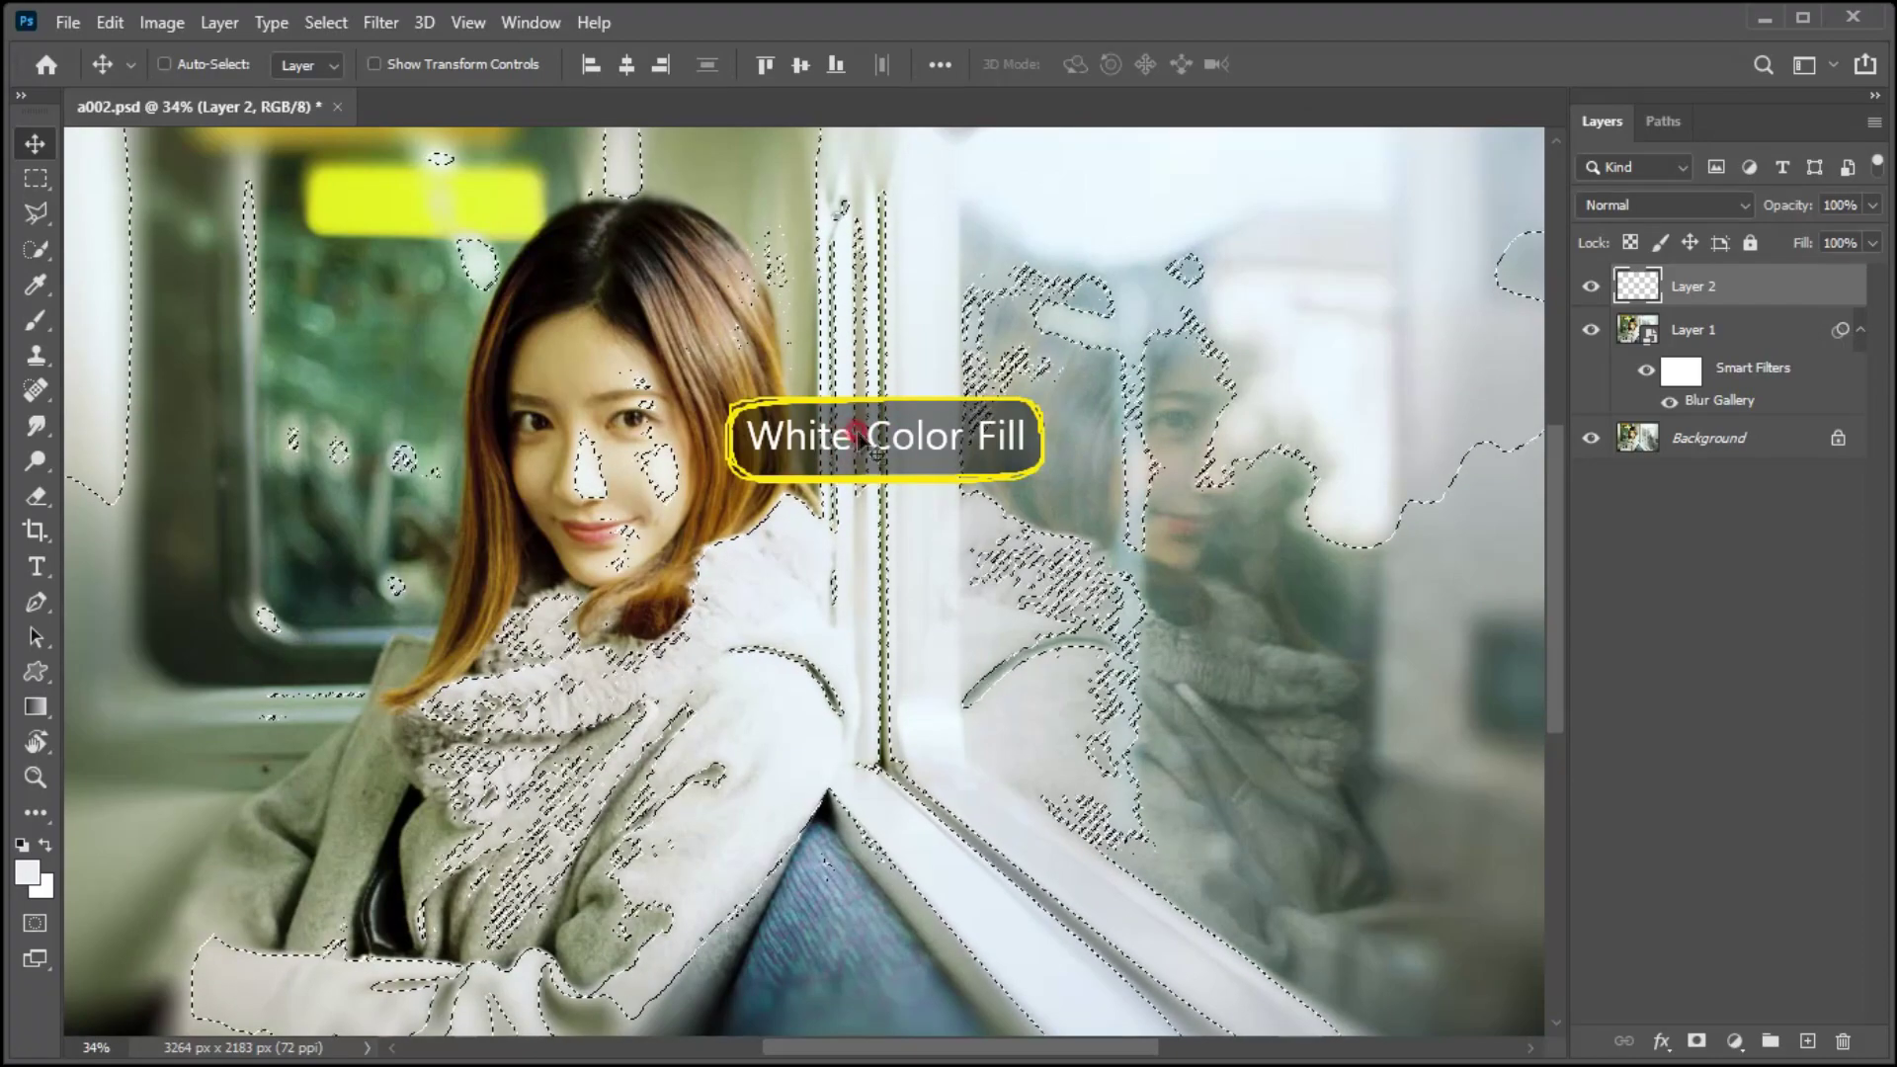
{"action": "key", "text": "ctrl+BackSpace"}
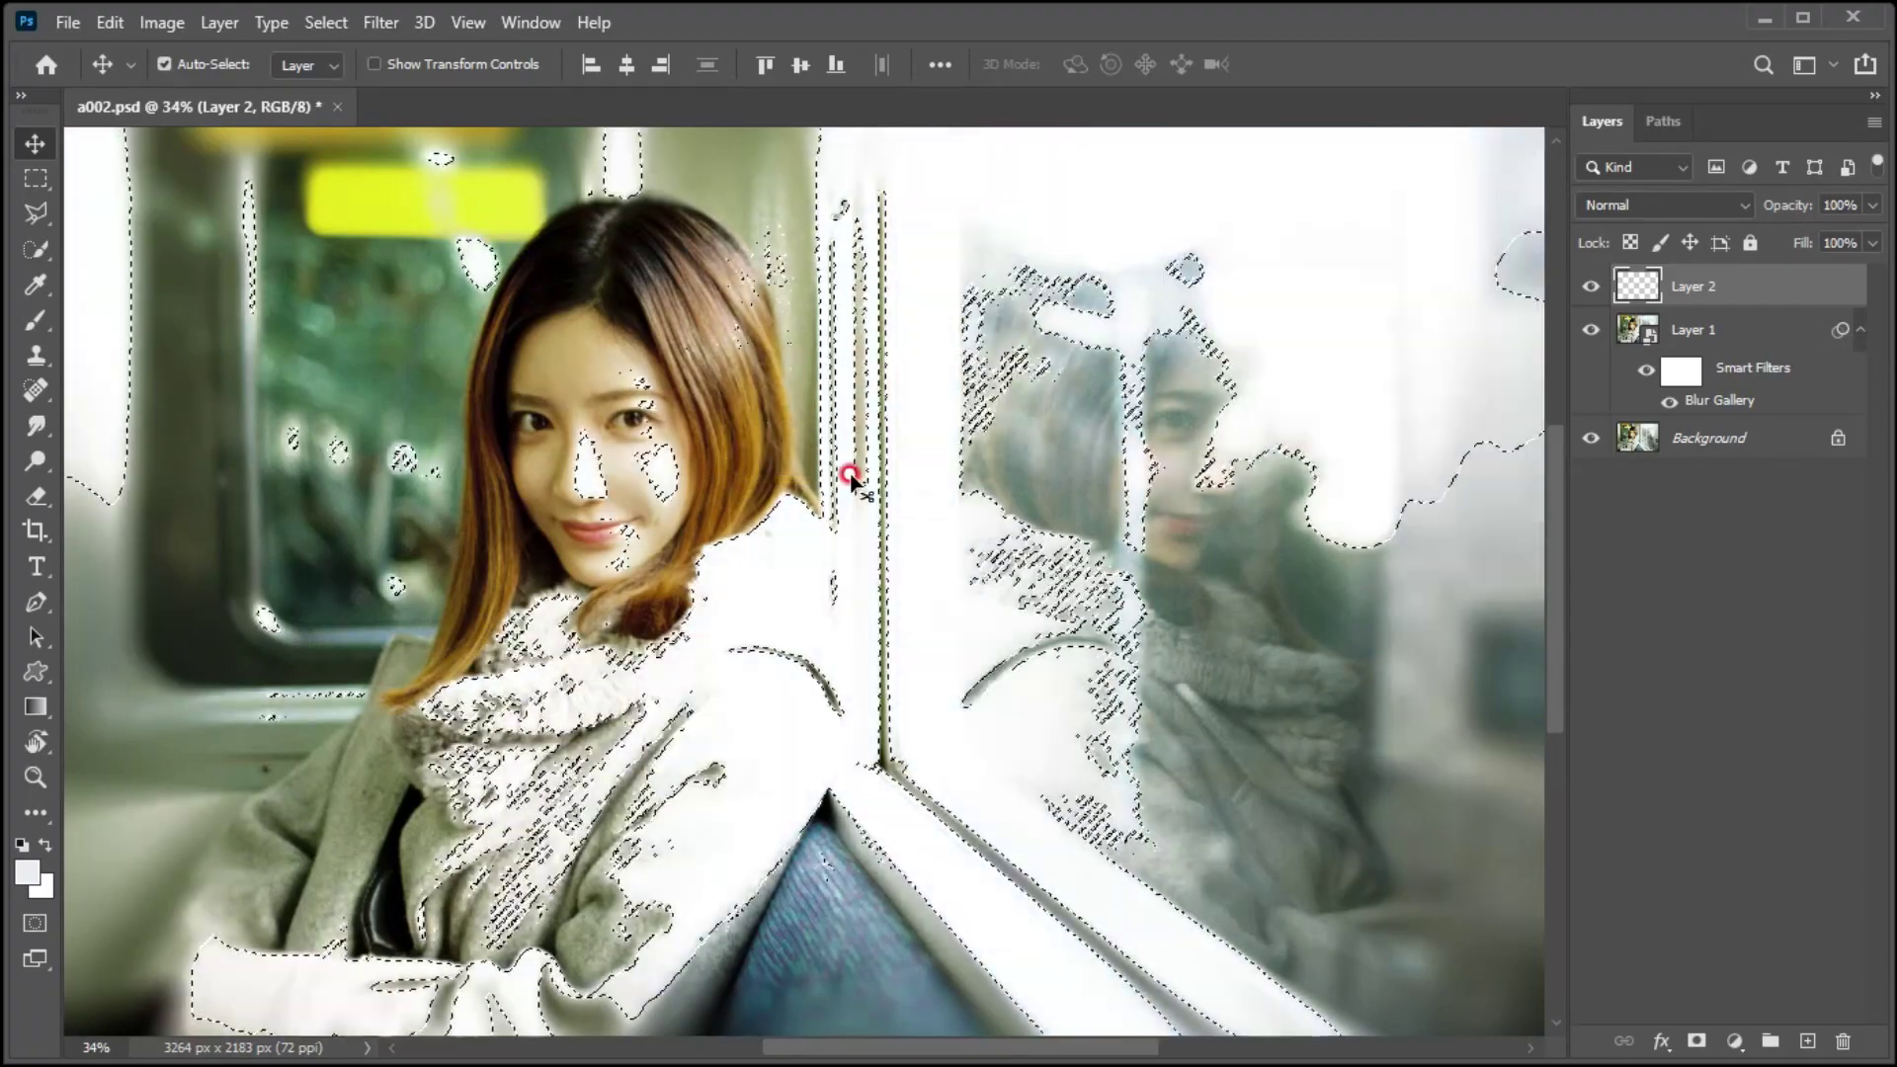
{"action": "key", "text": "ctrl+d"}
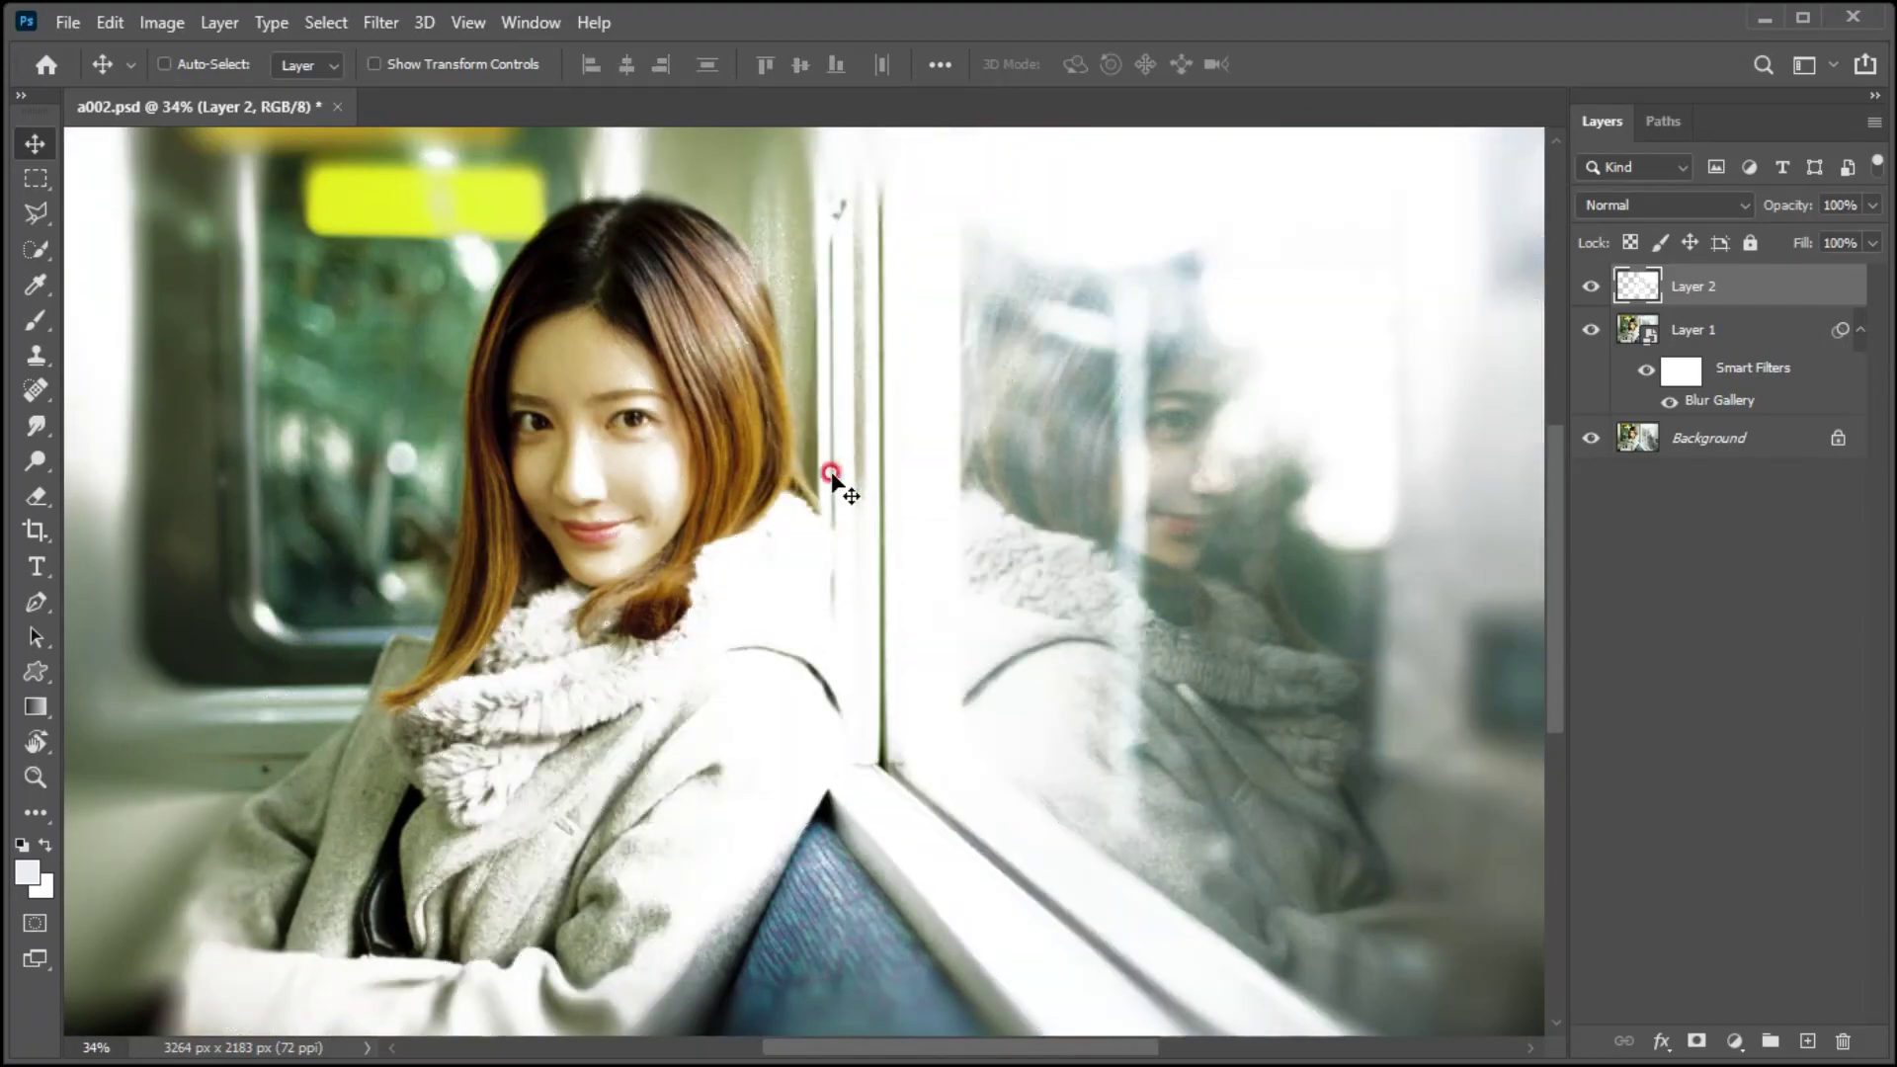
{"action": "left_click_drag", "start_coordinate": [872, 543], "coordinate": [838, 591]}
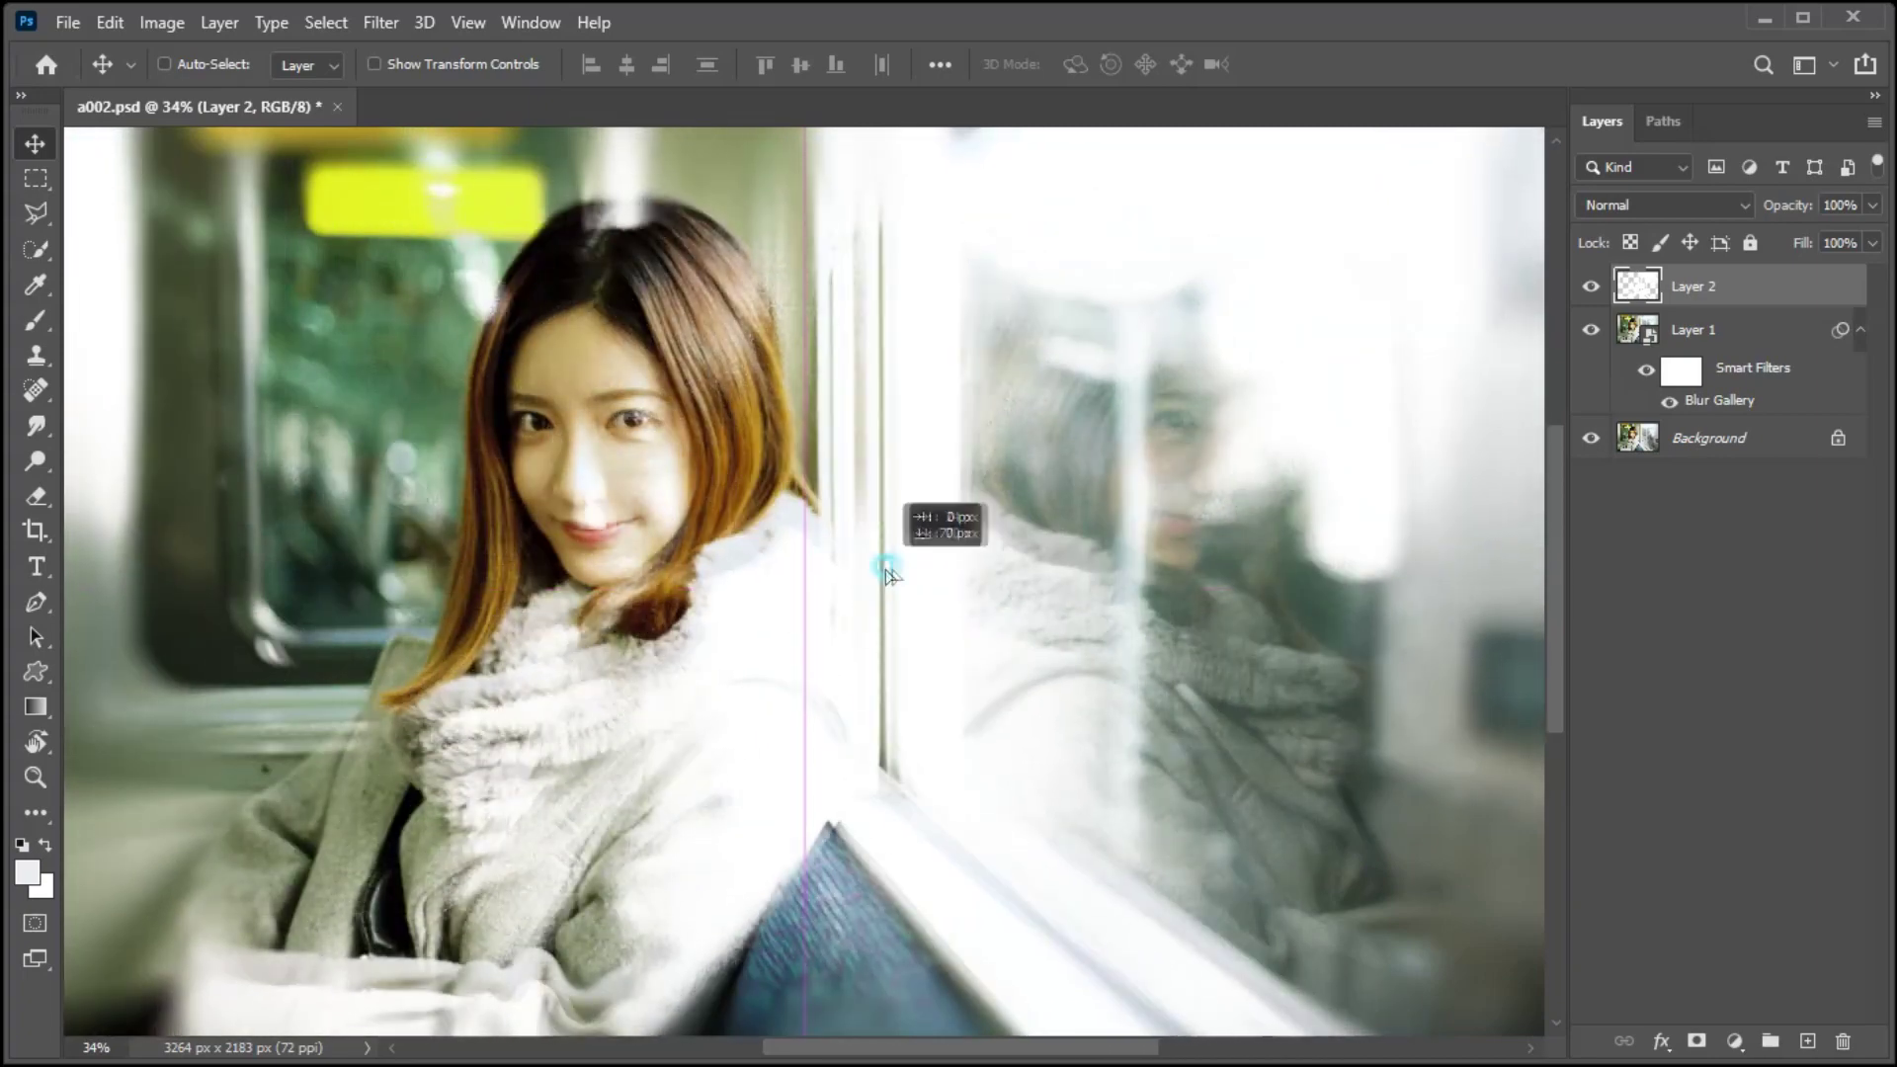
{"action": "left_click_drag", "start_coordinate": [838, 591], "coordinate": [892, 586]}
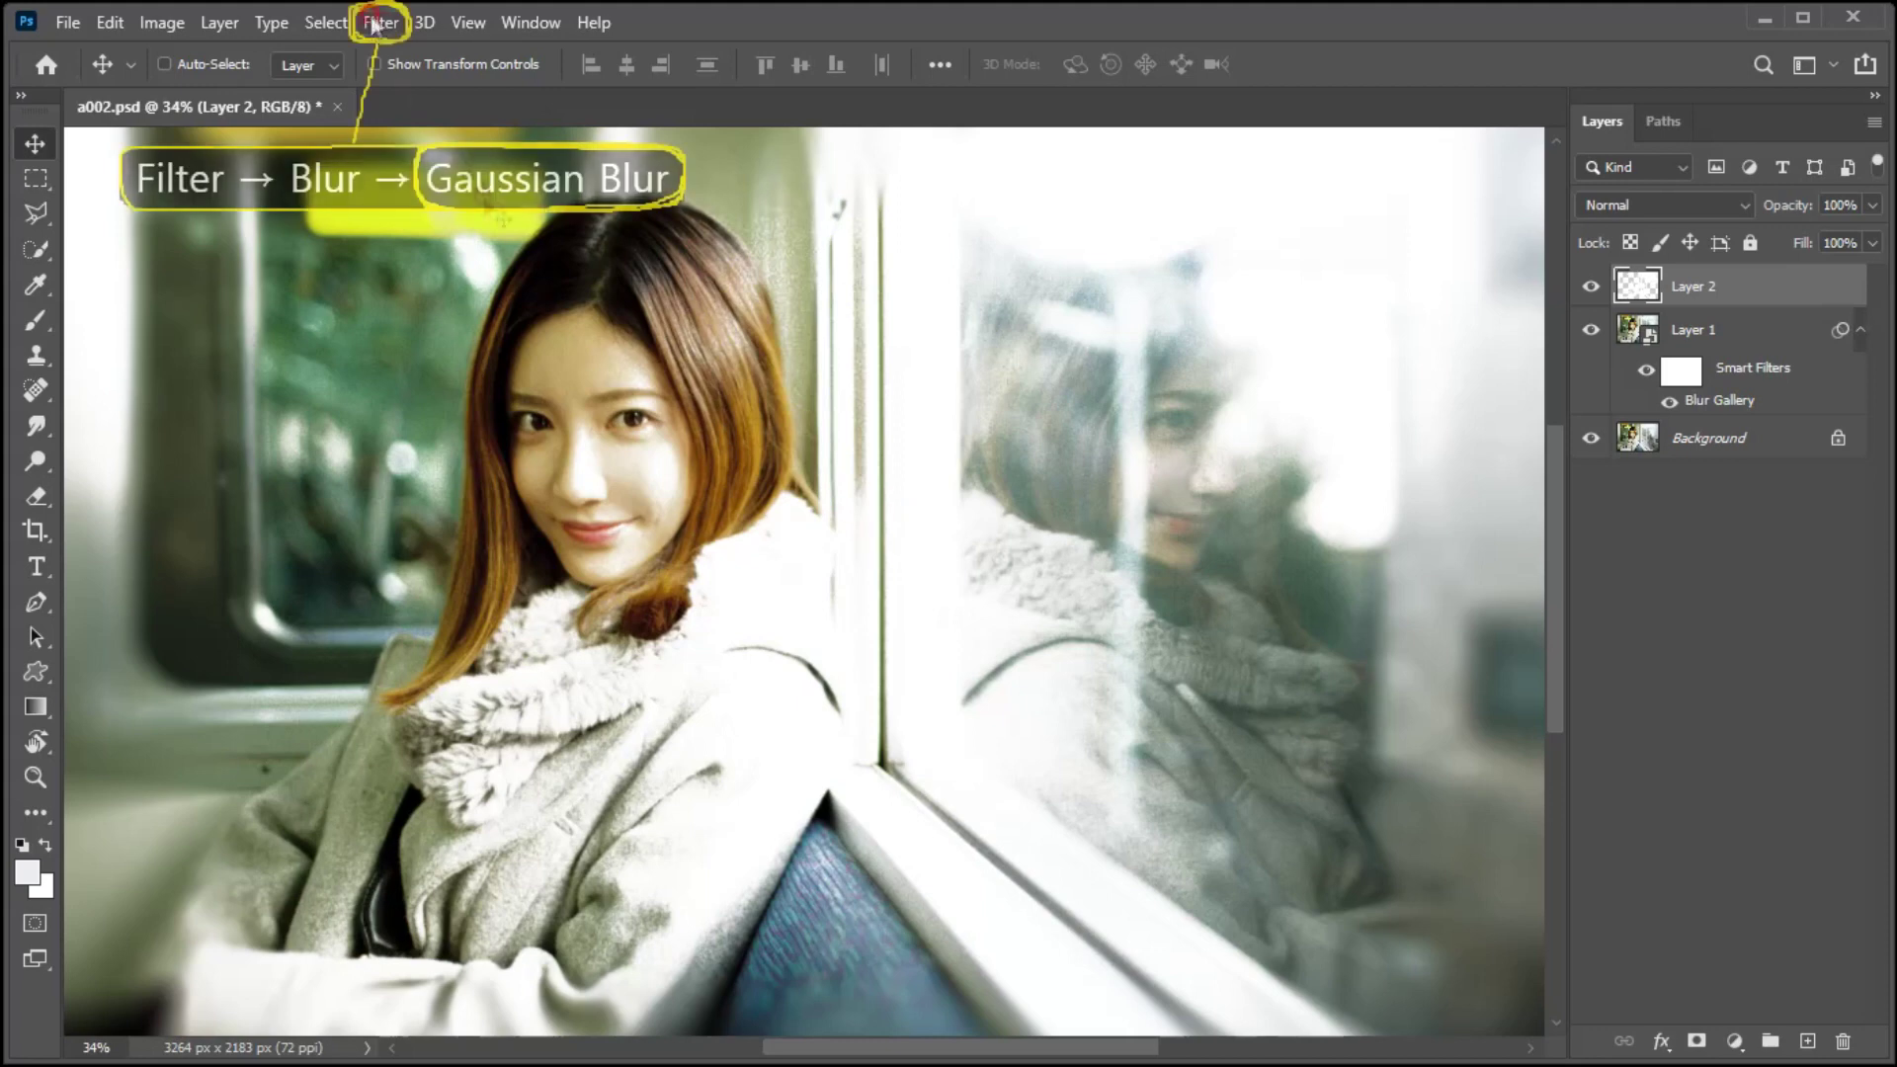
Step: Soften the white fill with a 47.0-pixel Gaussian Blur and duplicate it as Layer 2 copy
{"action": "left_click", "coordinate": [378, 24]}
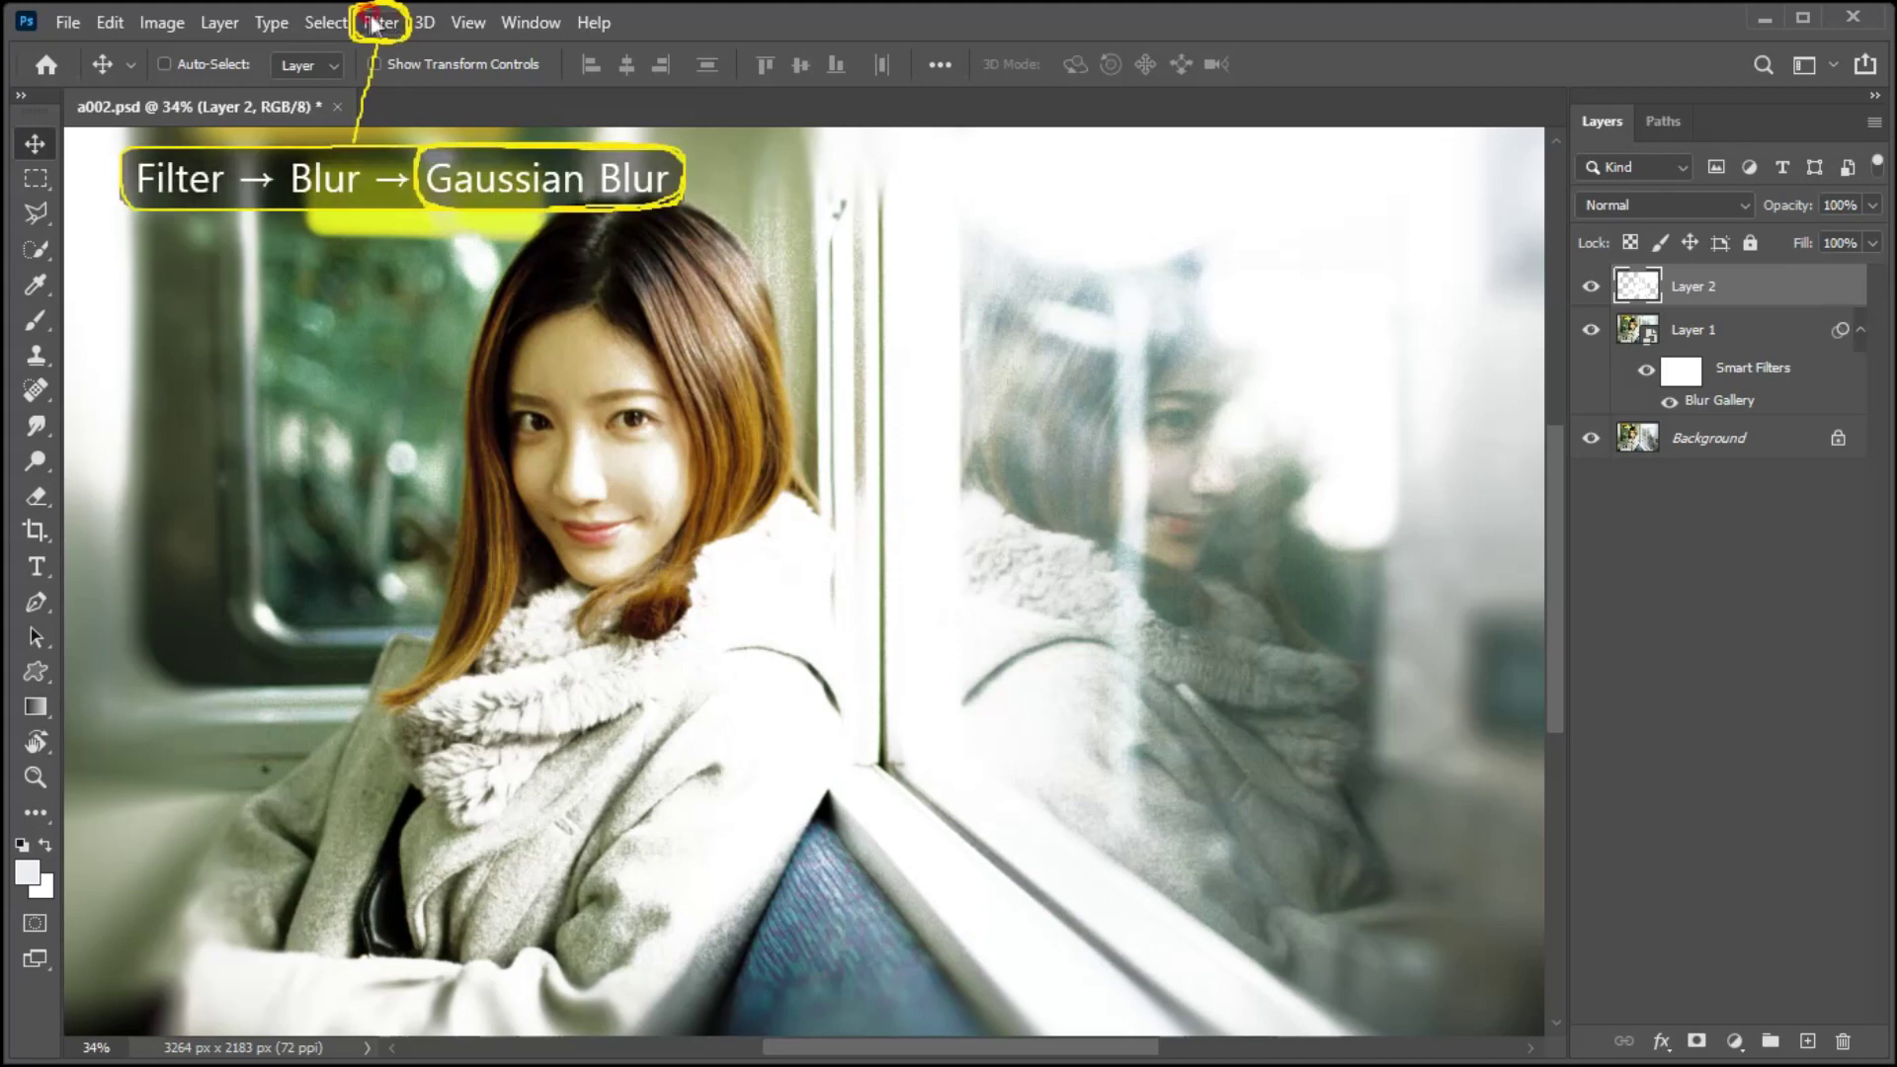
{"action": "left_click", "coordinate": [509, 367]}
{"action": "left_click", "coordinate": [785, 472]}
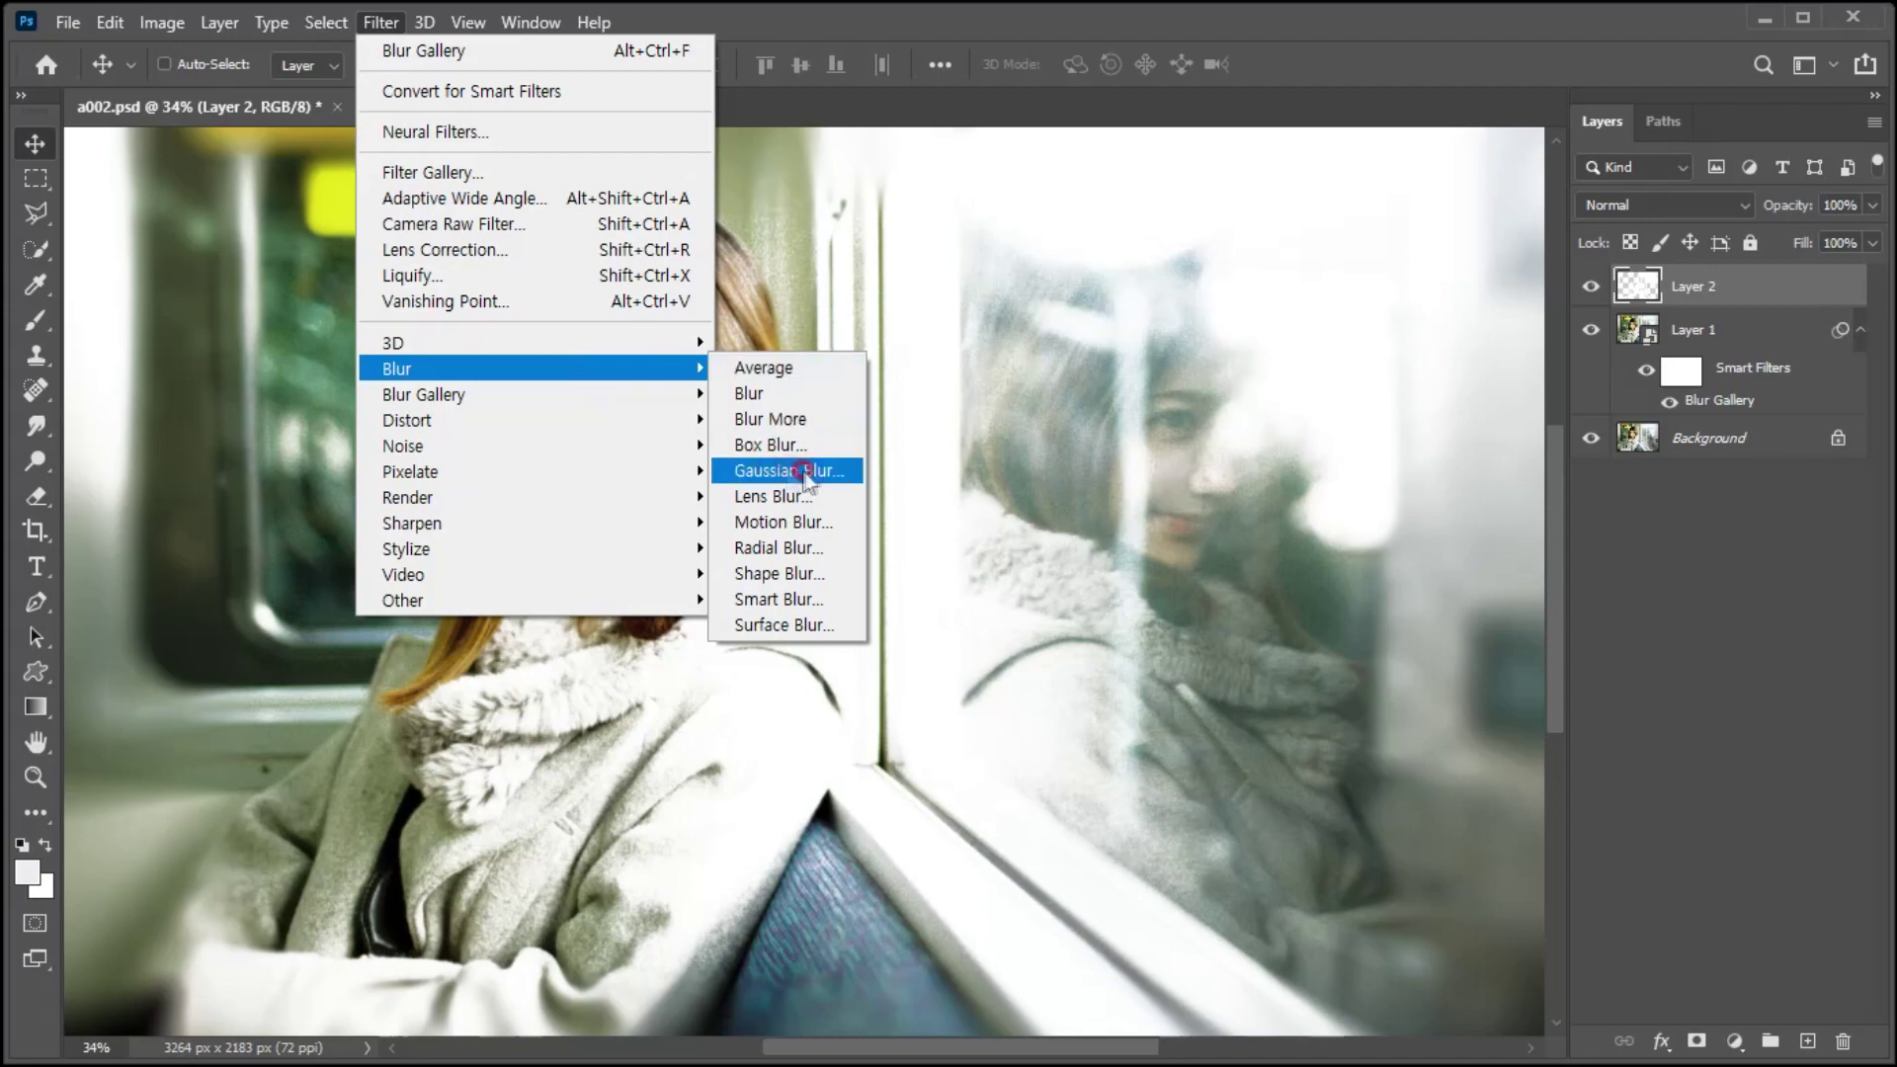
{"action": "left_click_drag", "start_coordinate": [1199, 220], "coordinate": [1191, 241]}
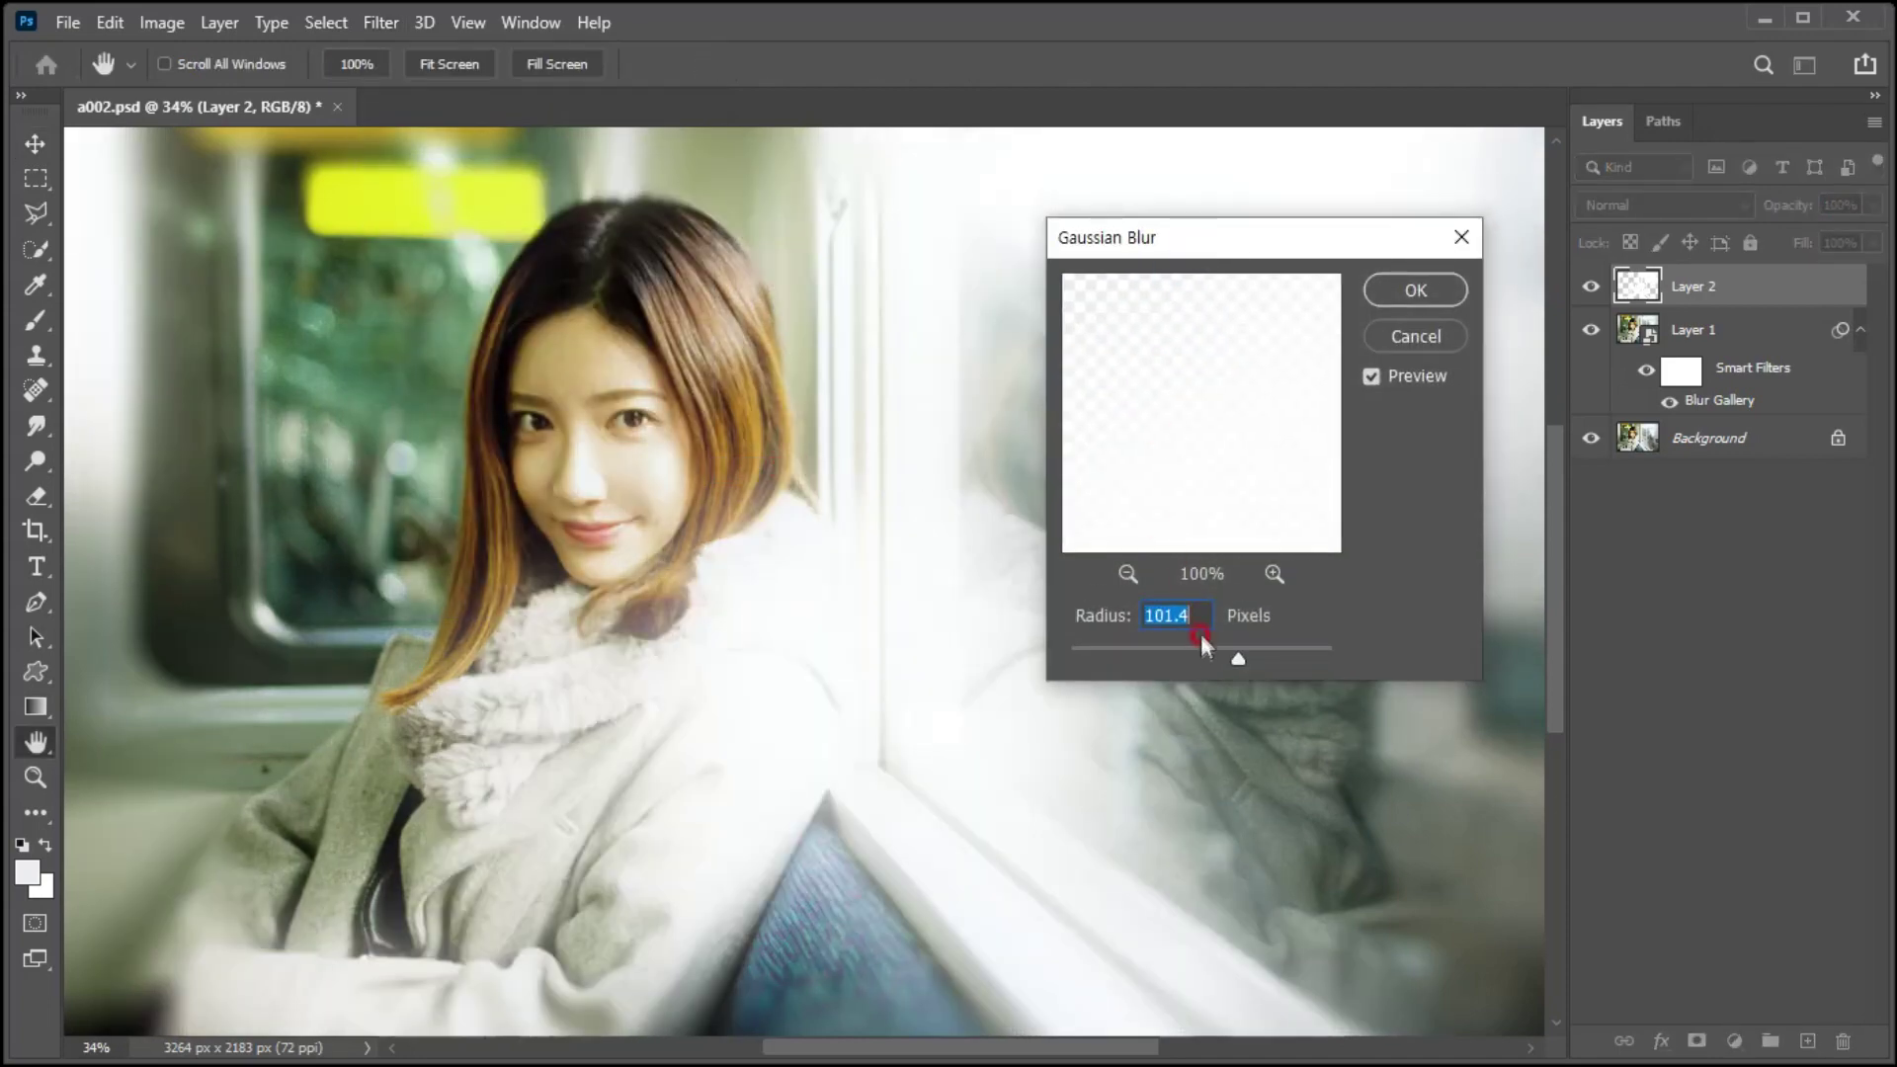
{"action": "left_click_drag", "start_coordinate": [1070, 658], "coordinate": [1213, 654]}
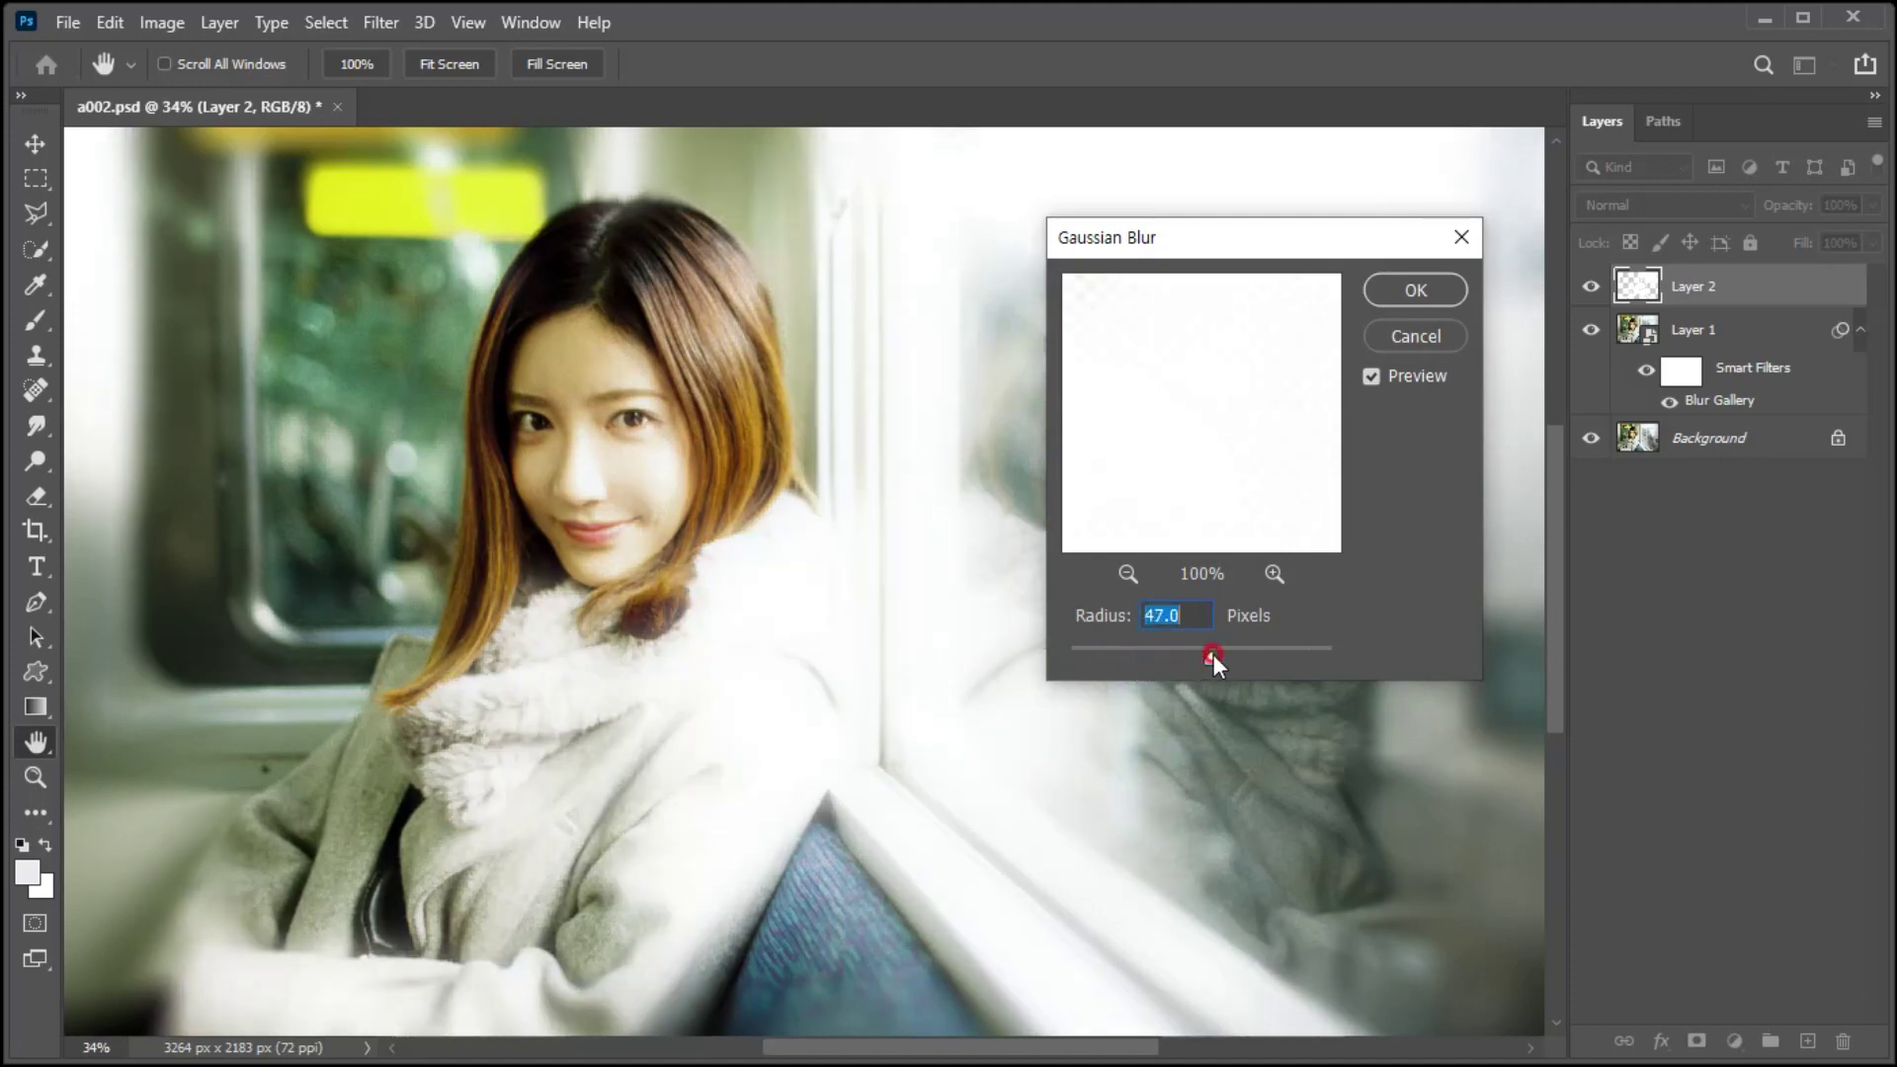
{"action": "left_click", "coordinate": [1205, 613]}
{"action": "left_click", "coordinate": [1415, 292]}
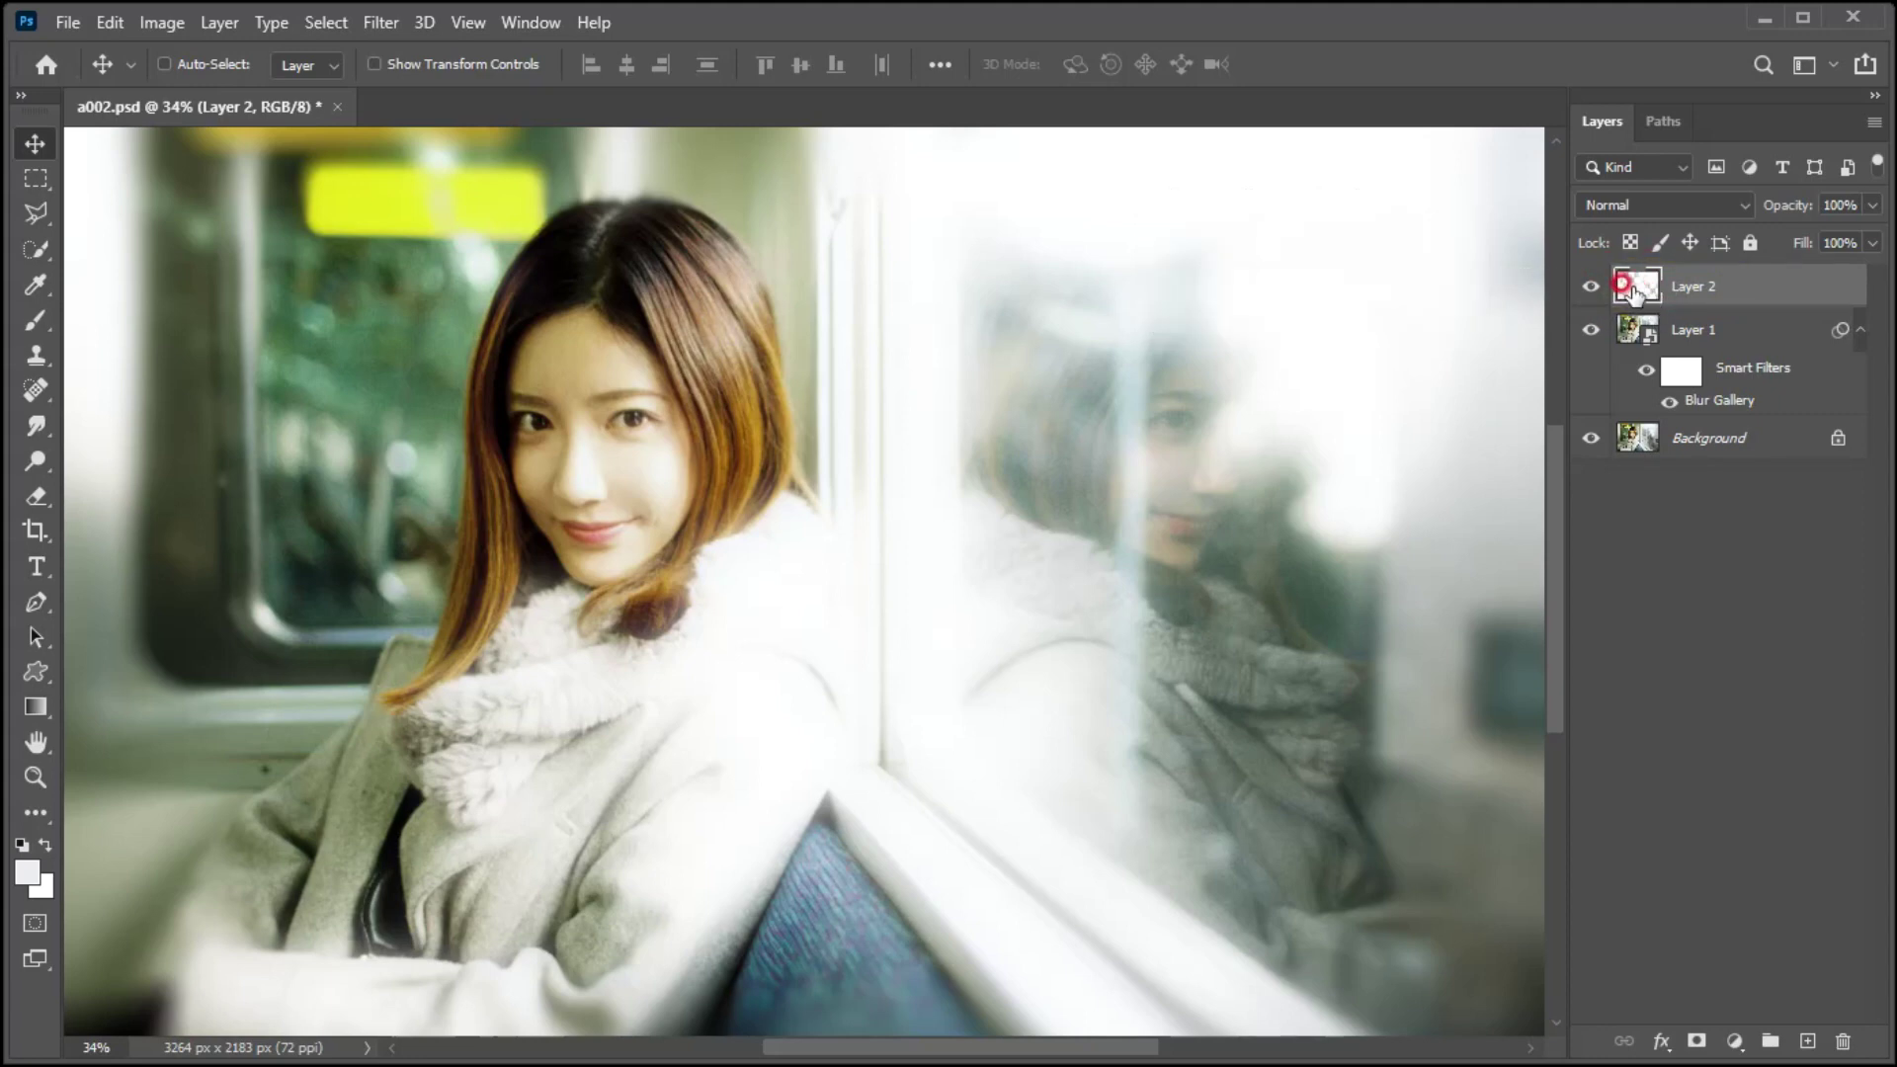
{"action": "key", "text": "ctrl+j"}
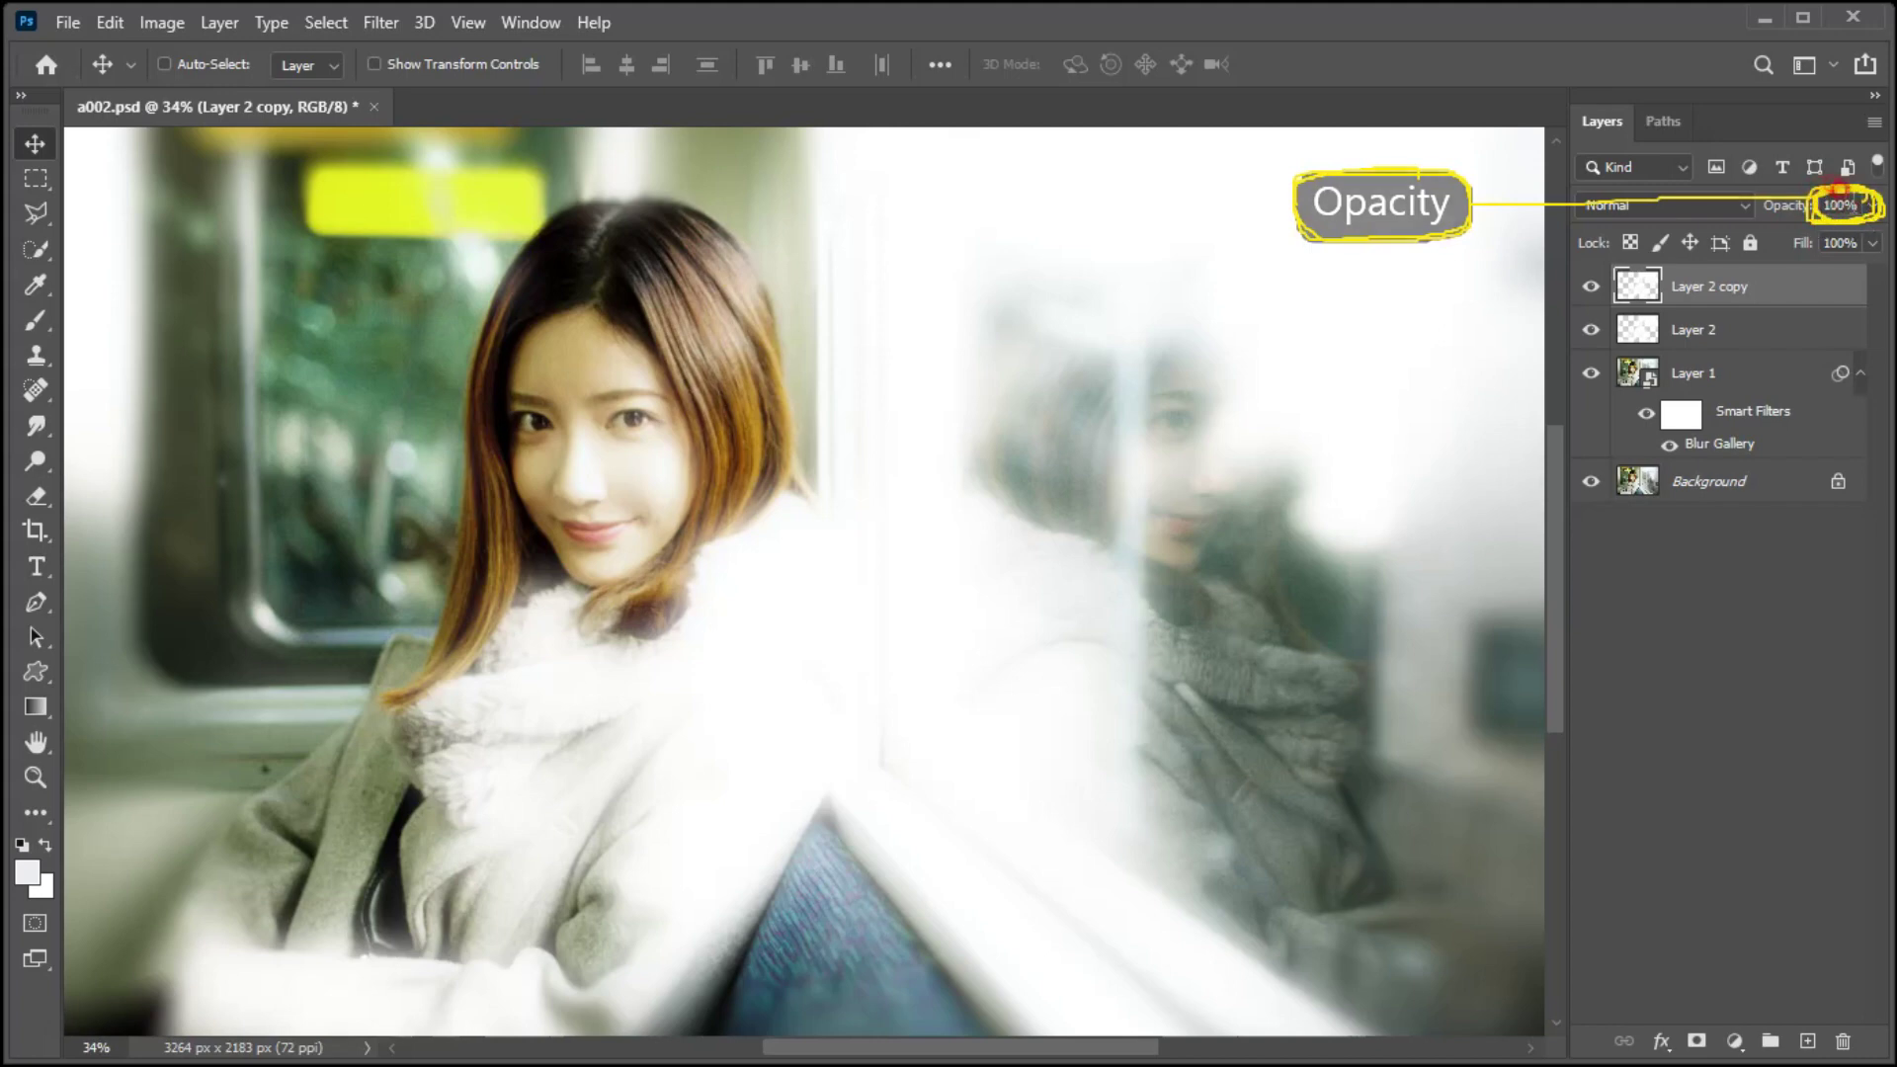
Step: Lower Layer 2 copy's opacity to 32% to tone down the doubled glow
{"action": "left_click", "coordinate": [1871, 205]}
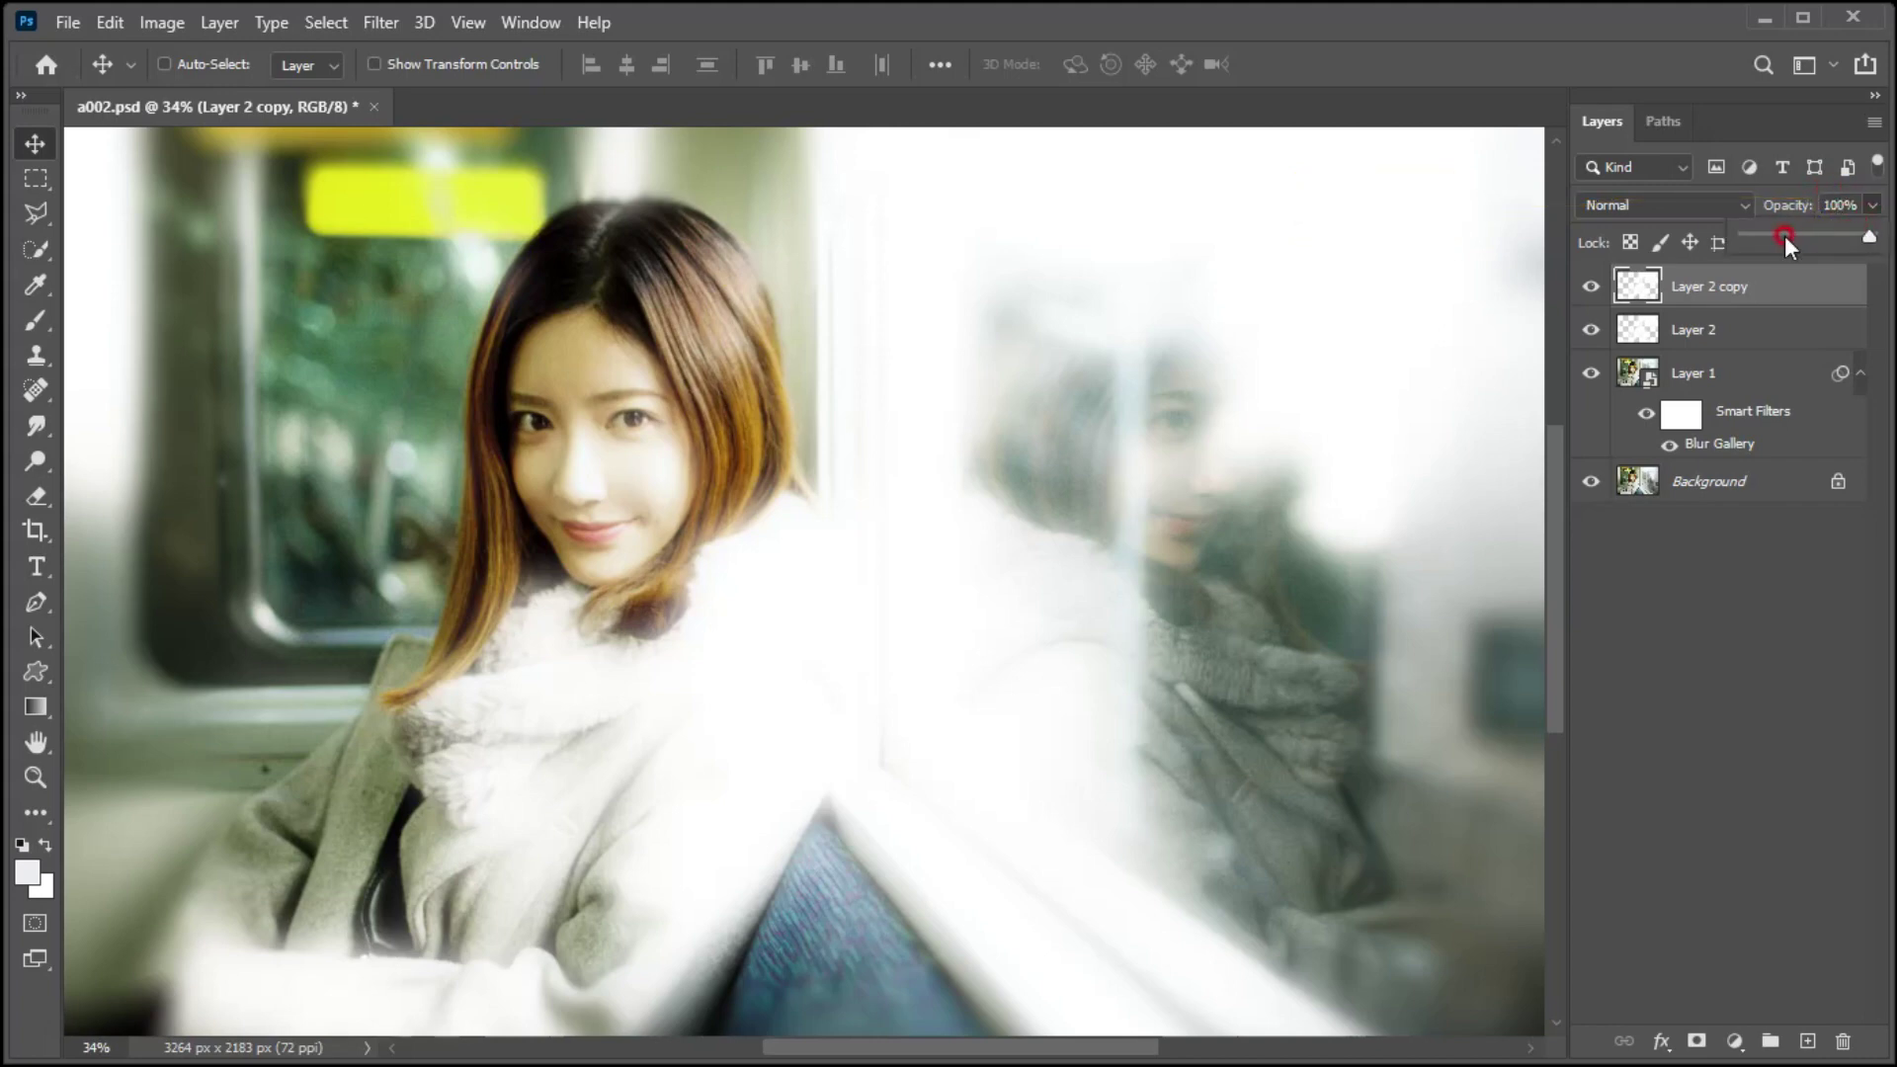
{"action": "left_click", "coordinate": [1784, 236]}
{"action": "left_click", "coordinate": [776, 507]}
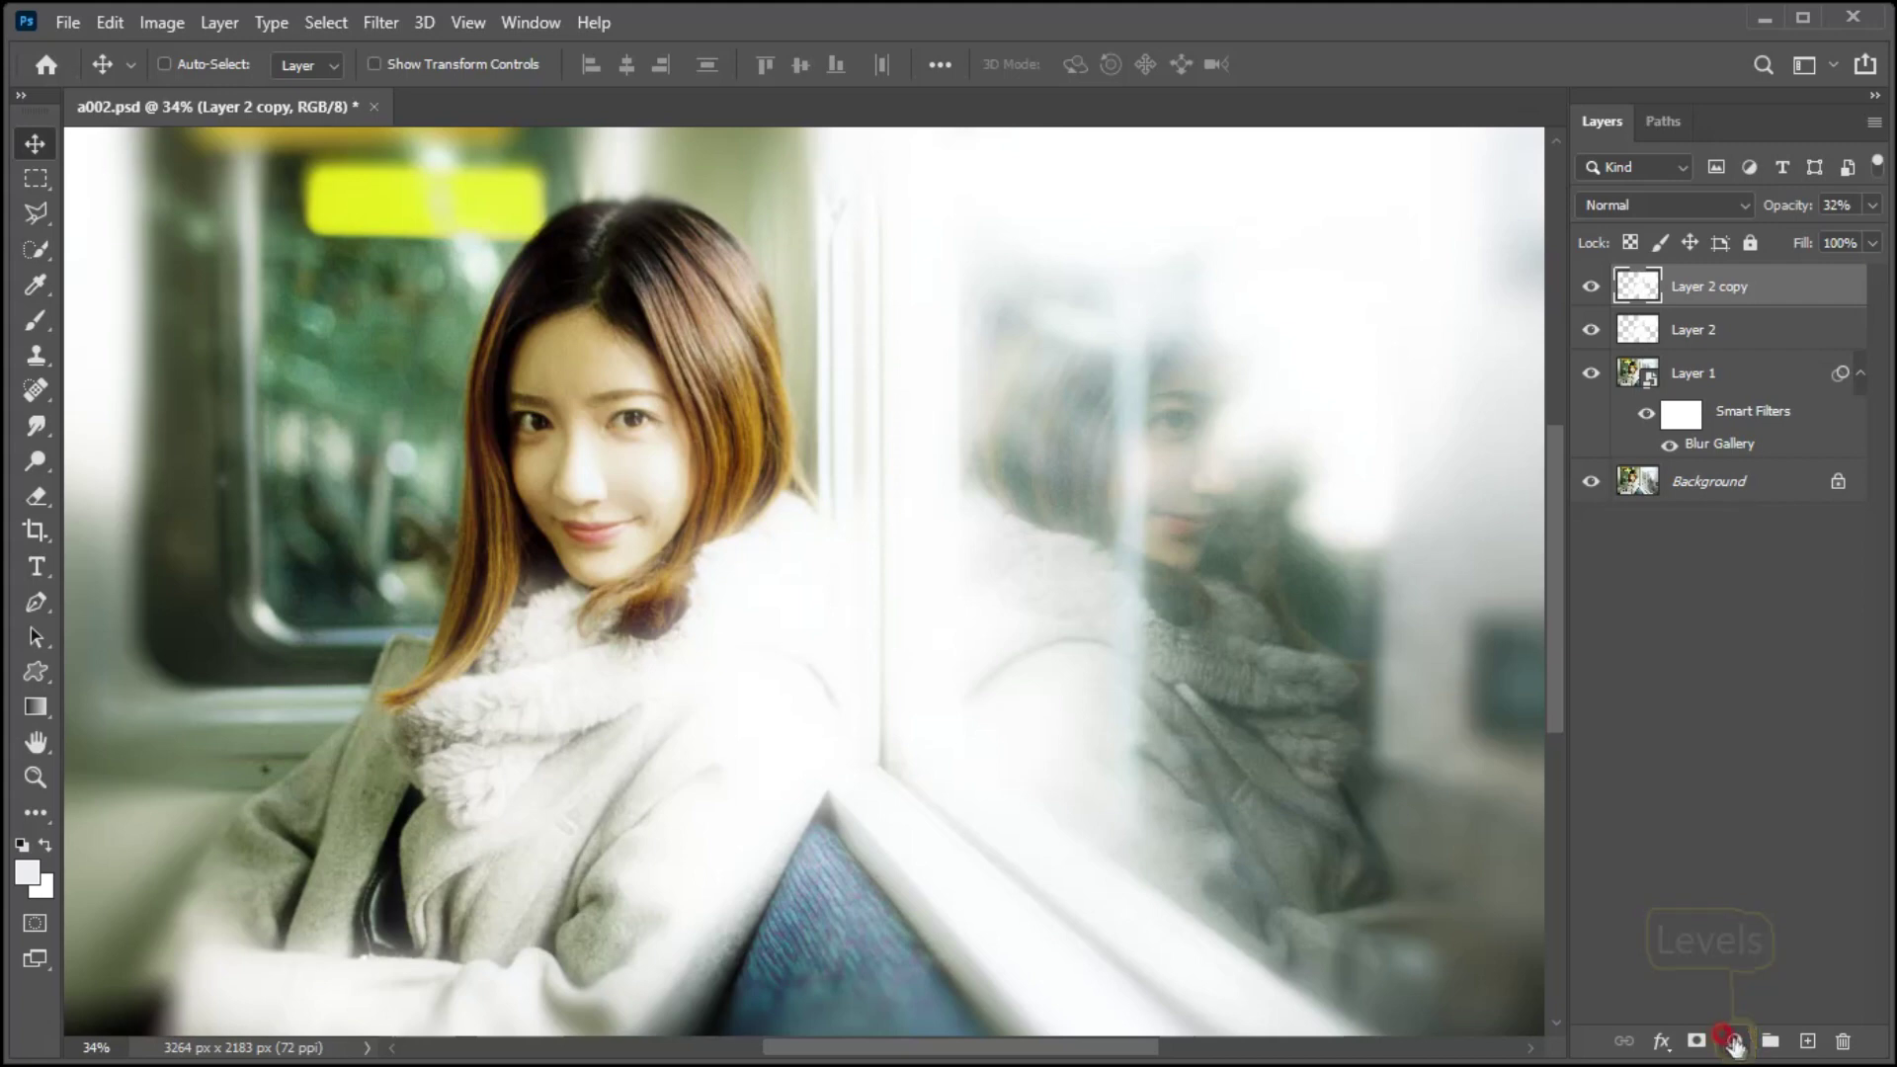
{"action": "left_click", "coordinate": [1733, 1042]}
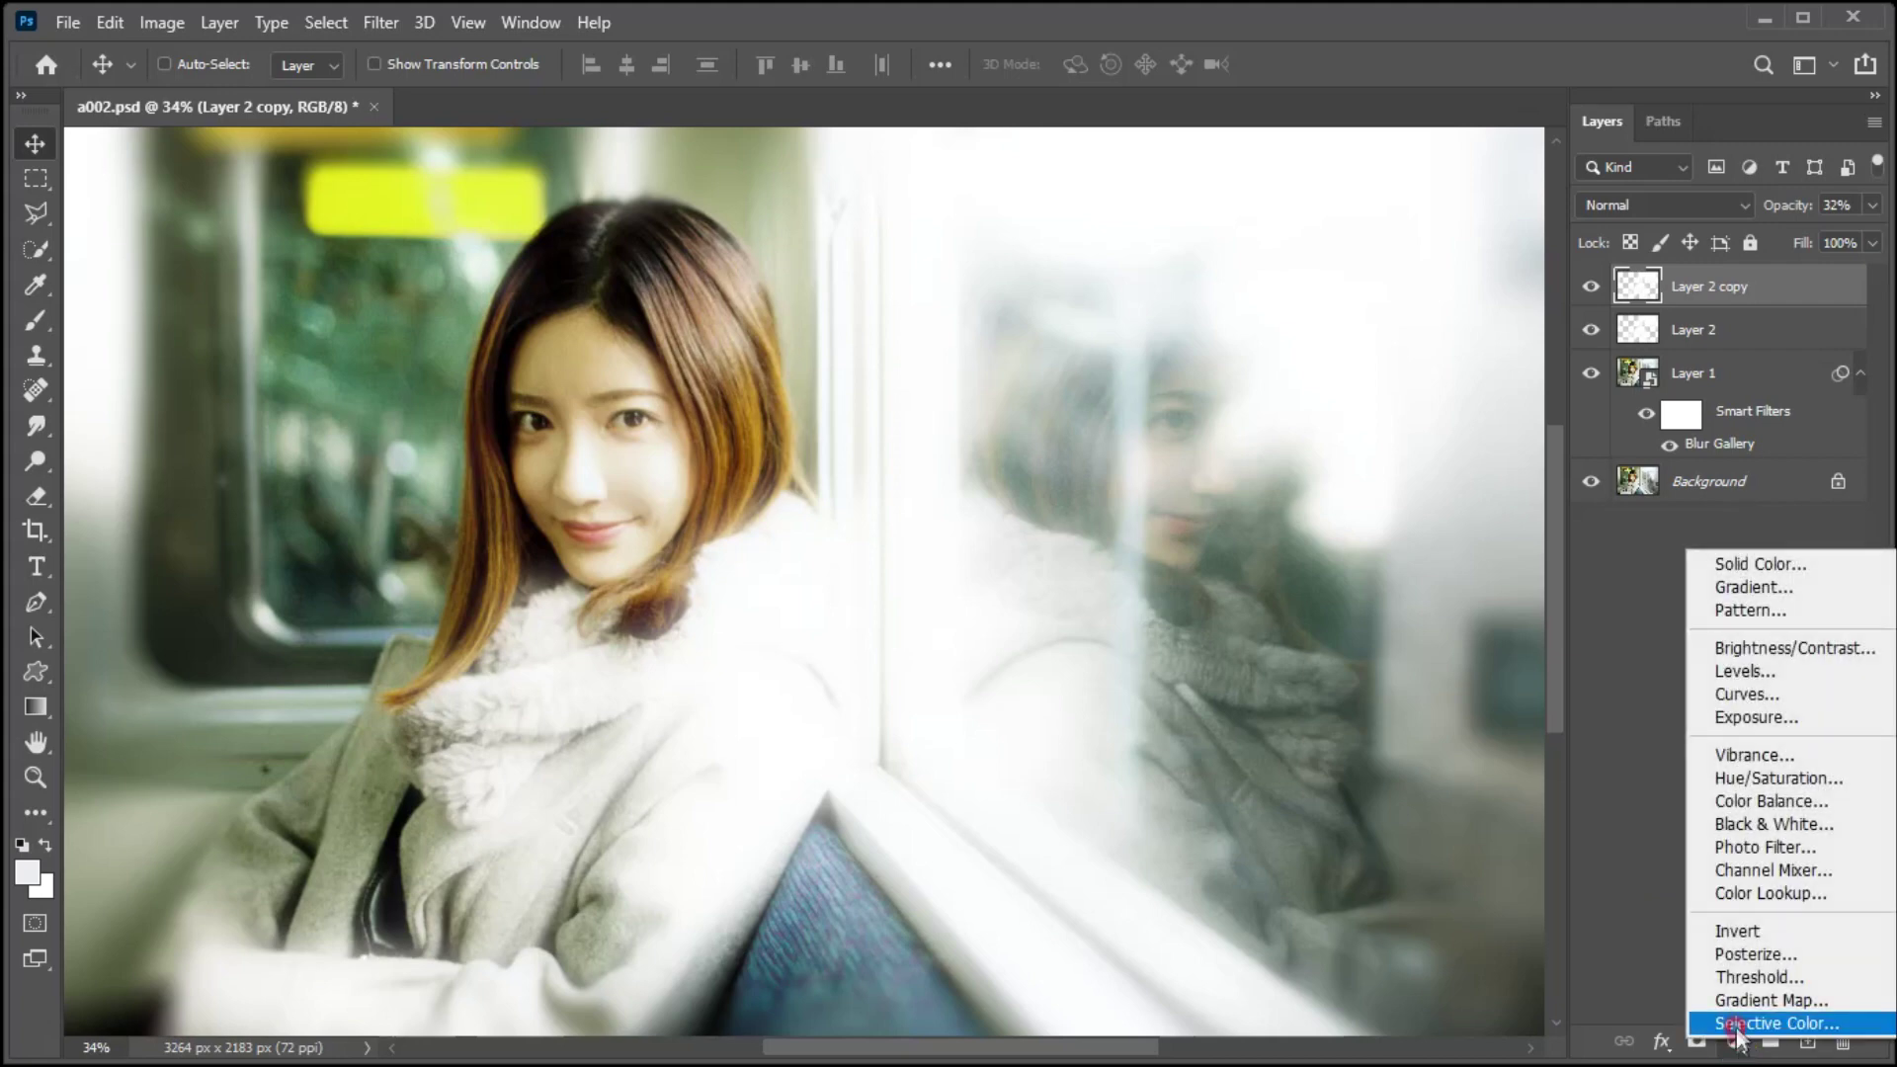
Step: Add a Levels adjustment with Blue output black at 54 and Green output black at 28
{"action": "left_click", "coordinate": [1739, 673]}
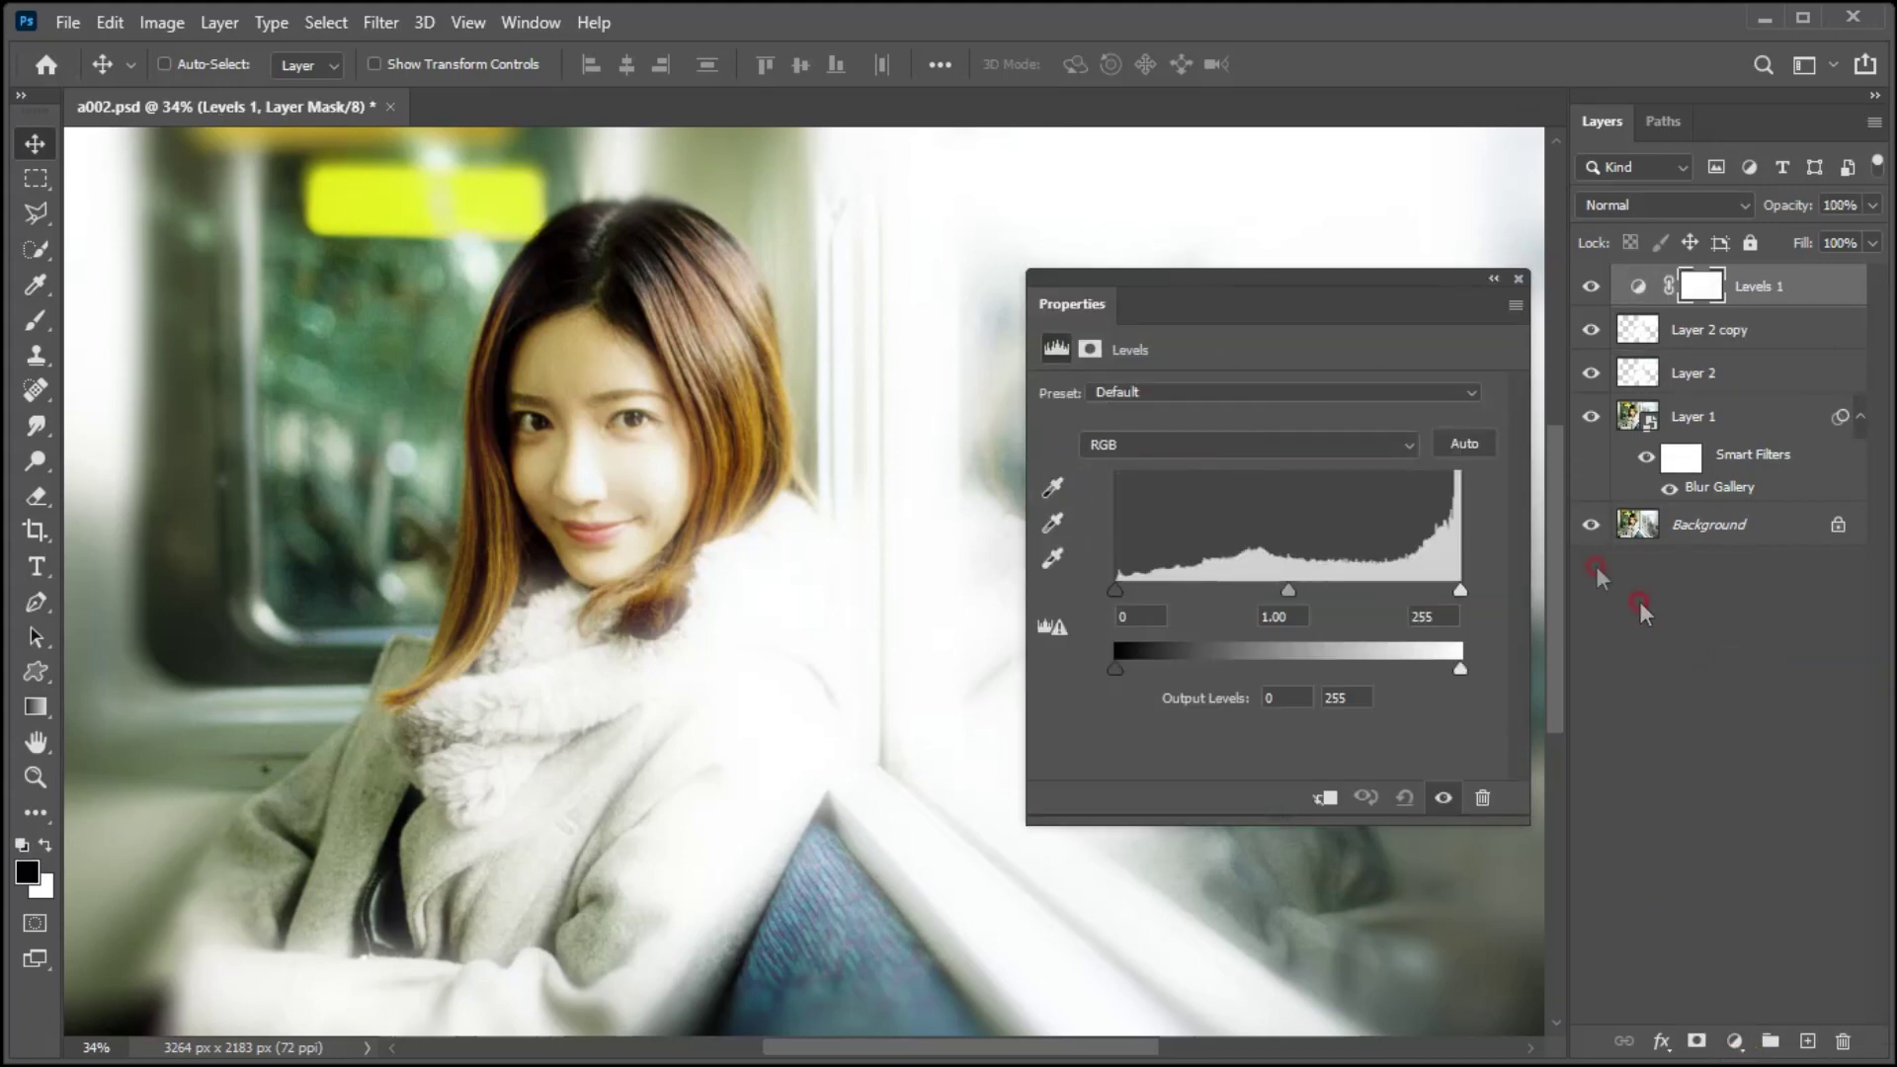
{"action": "left_click_drag", "start_coordinate": [1328, 311], "coordinate": [1278, 307]}
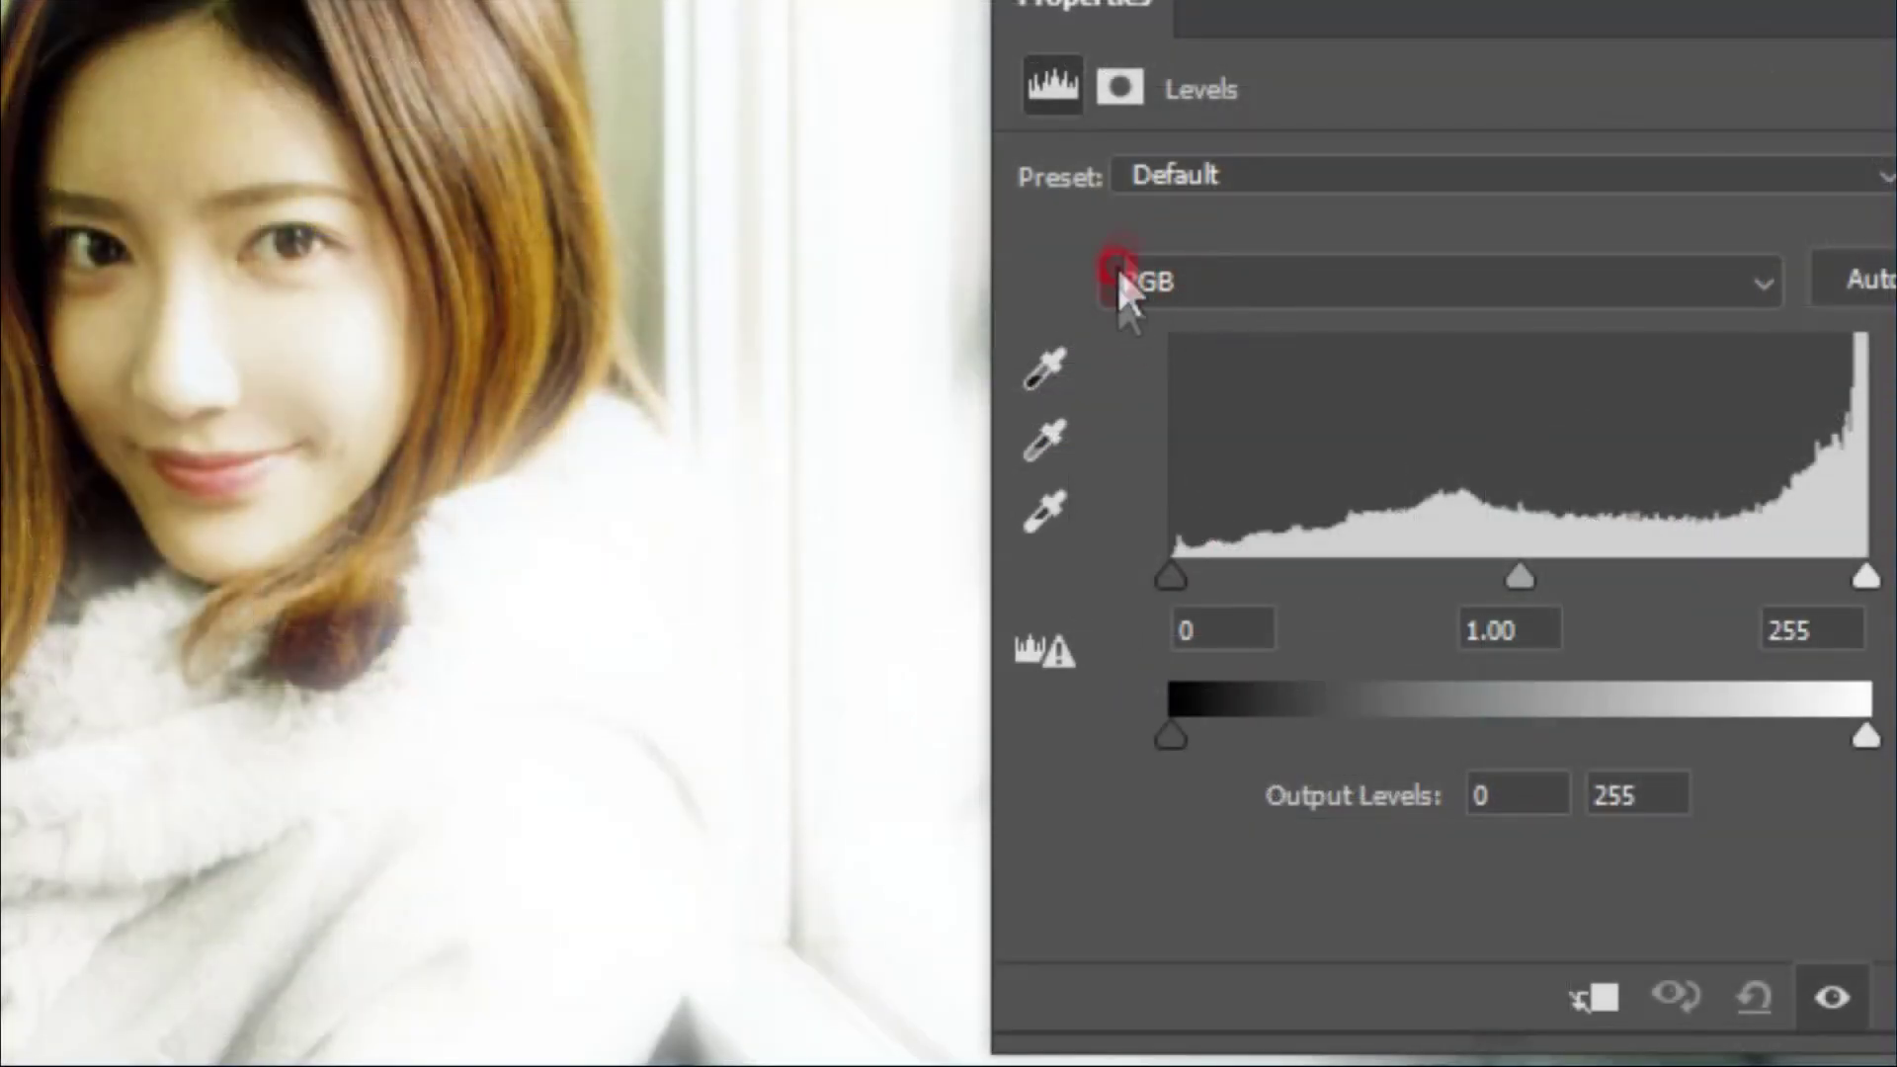
{"action": "left_click", "coordinate": [1117, 284]}
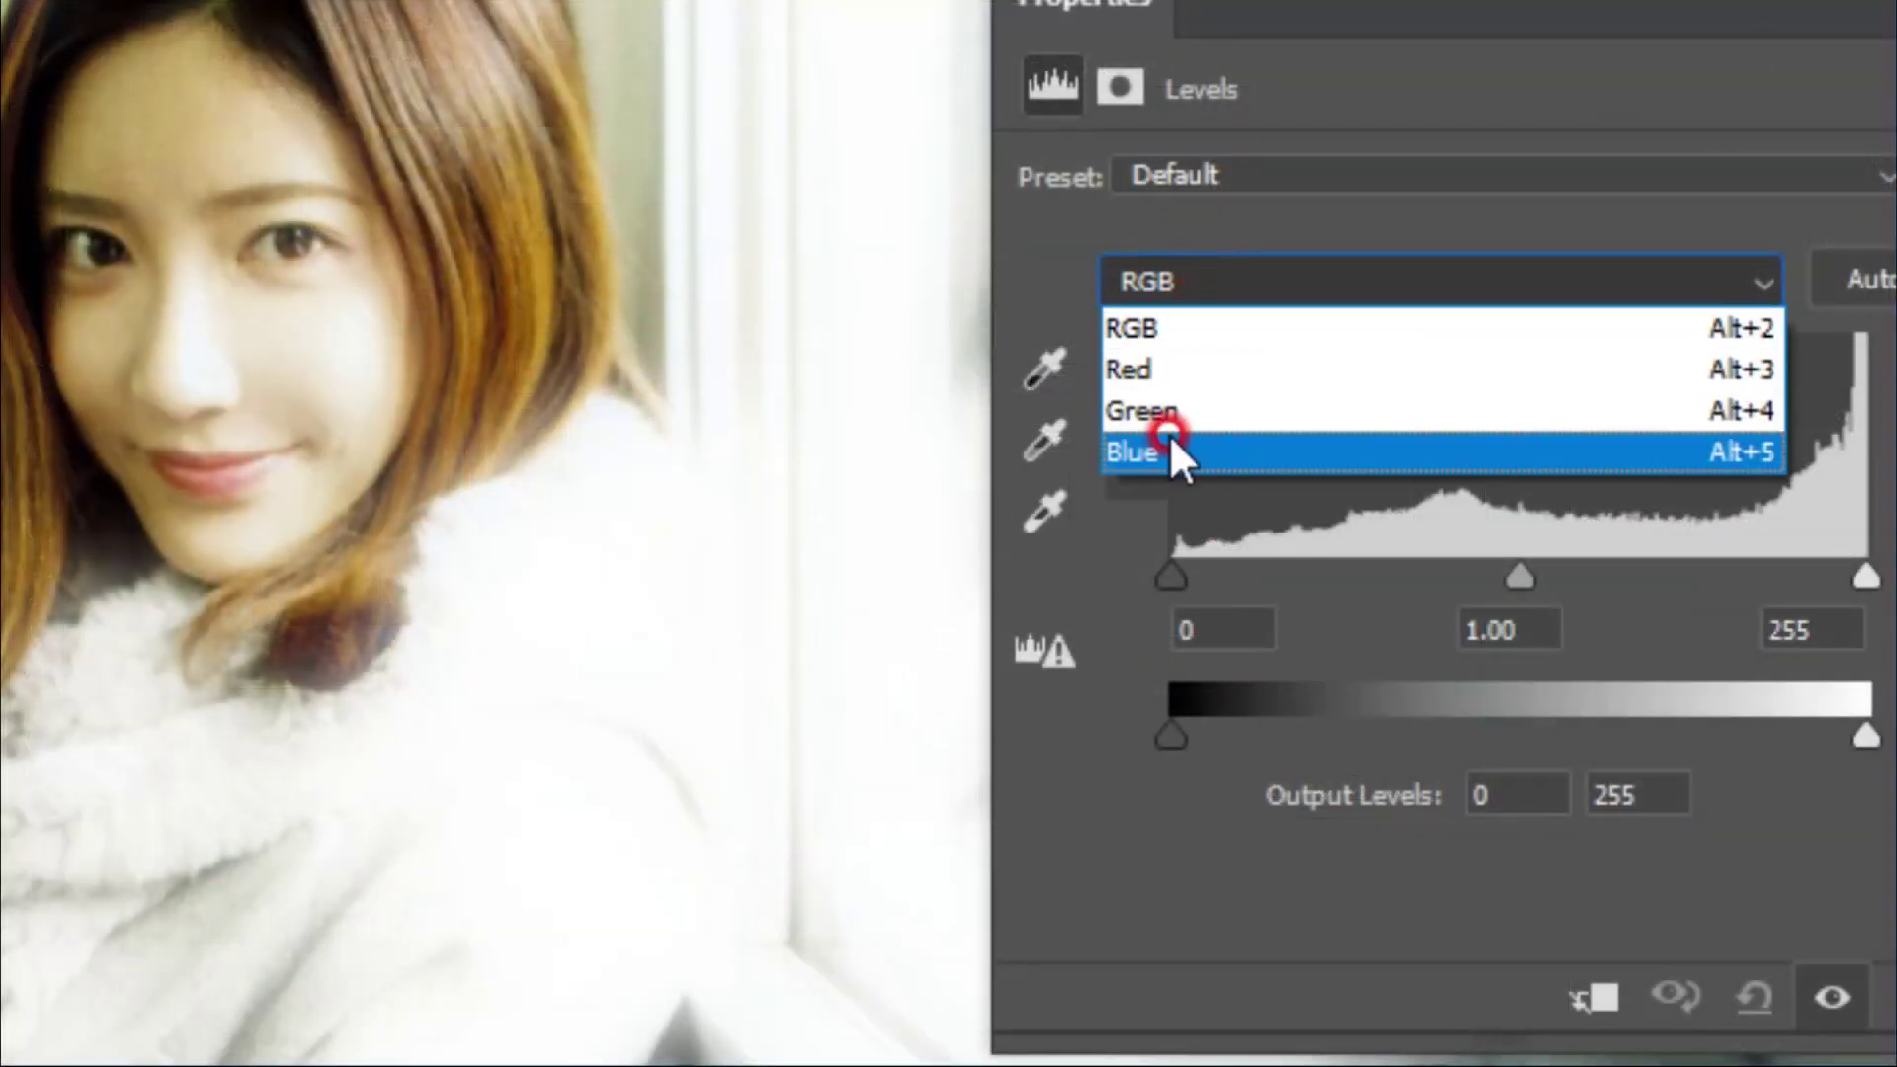
{"action": "left_click", "coordinate": [1176, 449]}
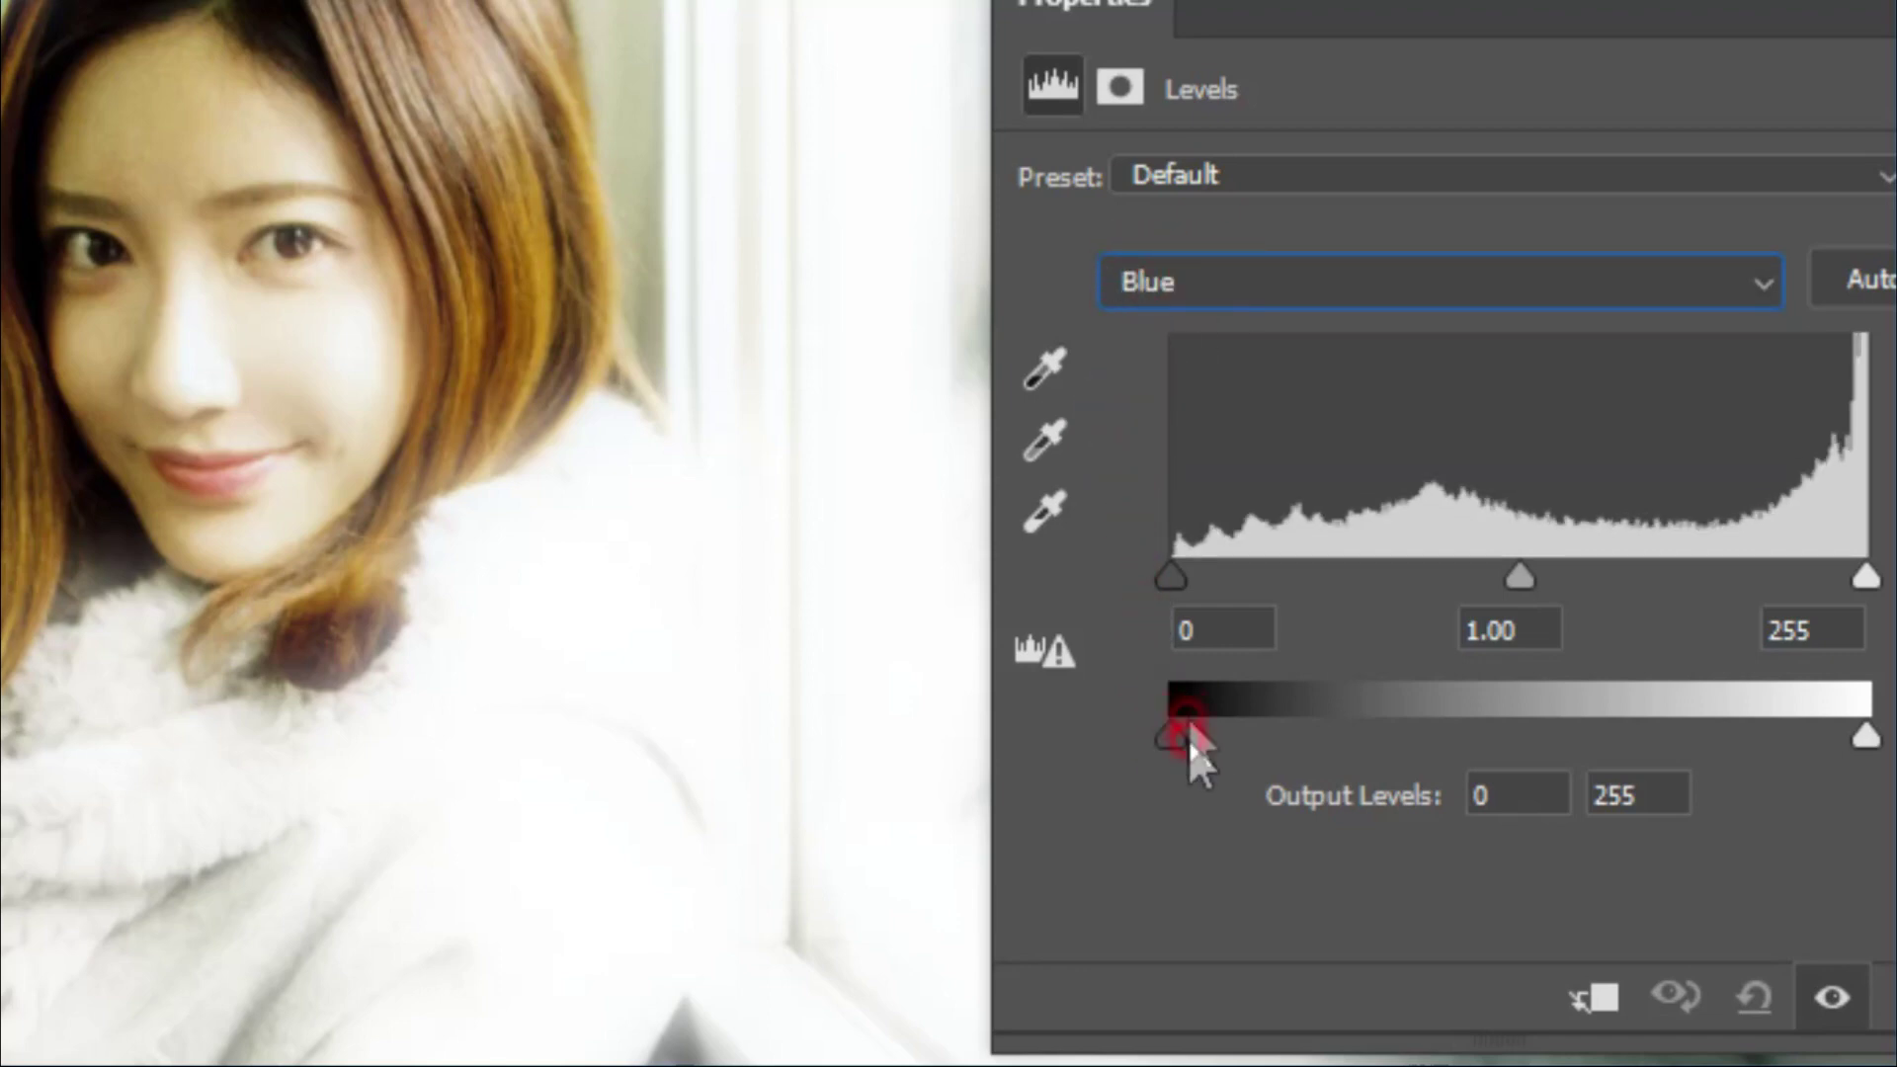
{"action": "left_click_drag", "start_coordinate": [1300, 733], "coordinate": [1317, 736]}
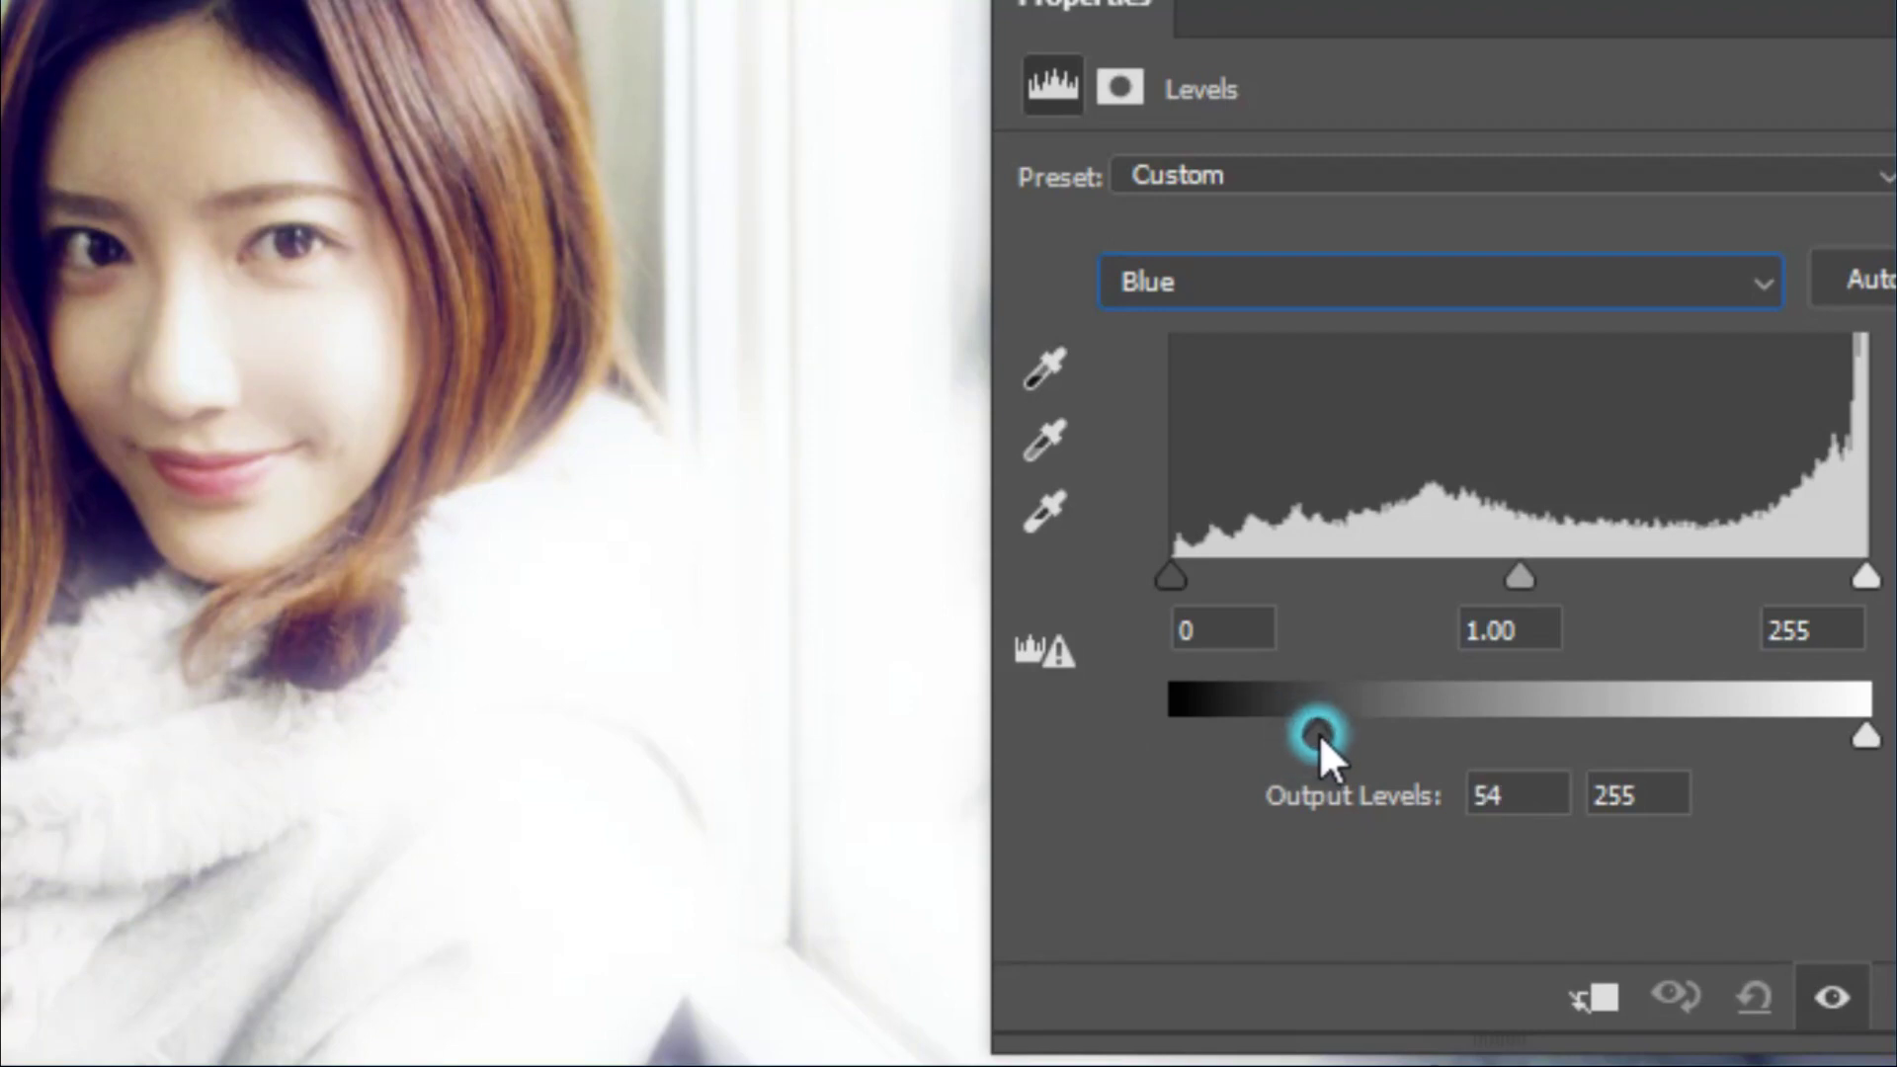
{"action": "left_click", "coordinate": [1346, 751]}
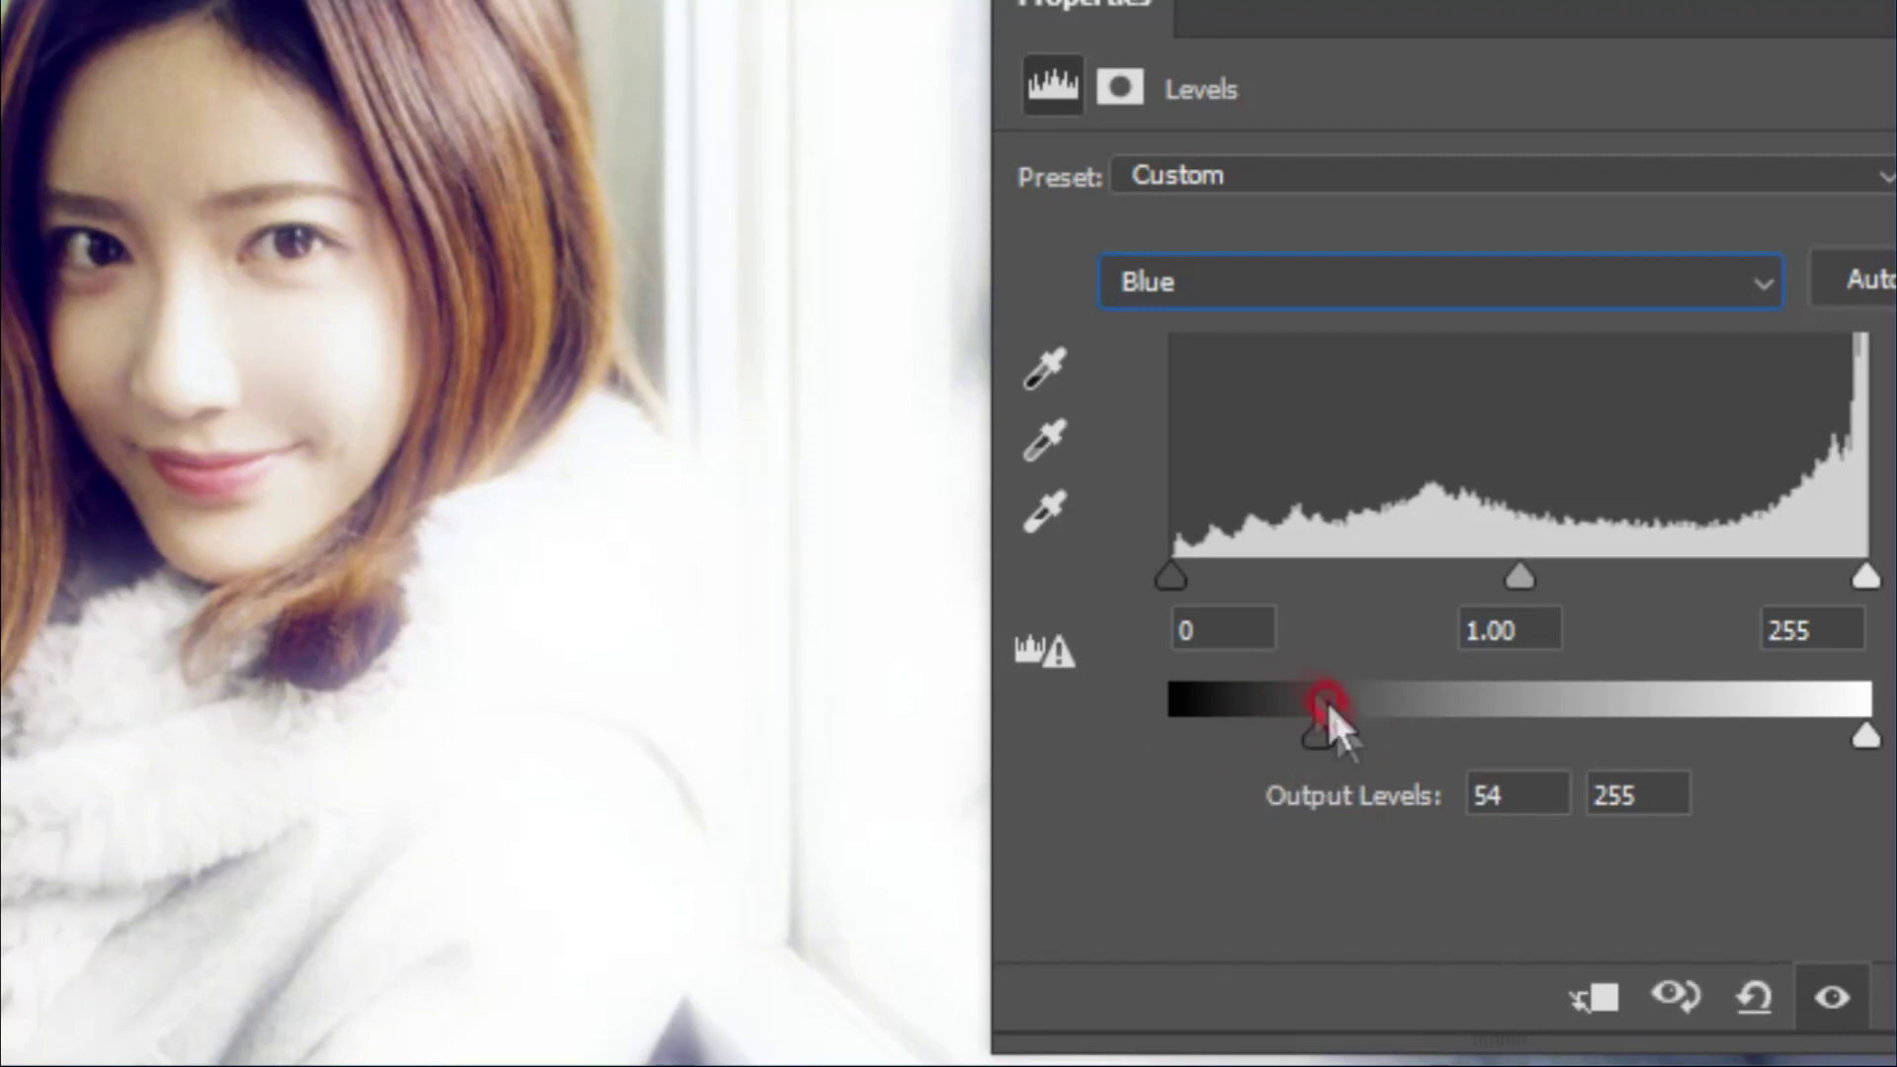
{"action": "left_click", "coordinate": [1287, 289]}
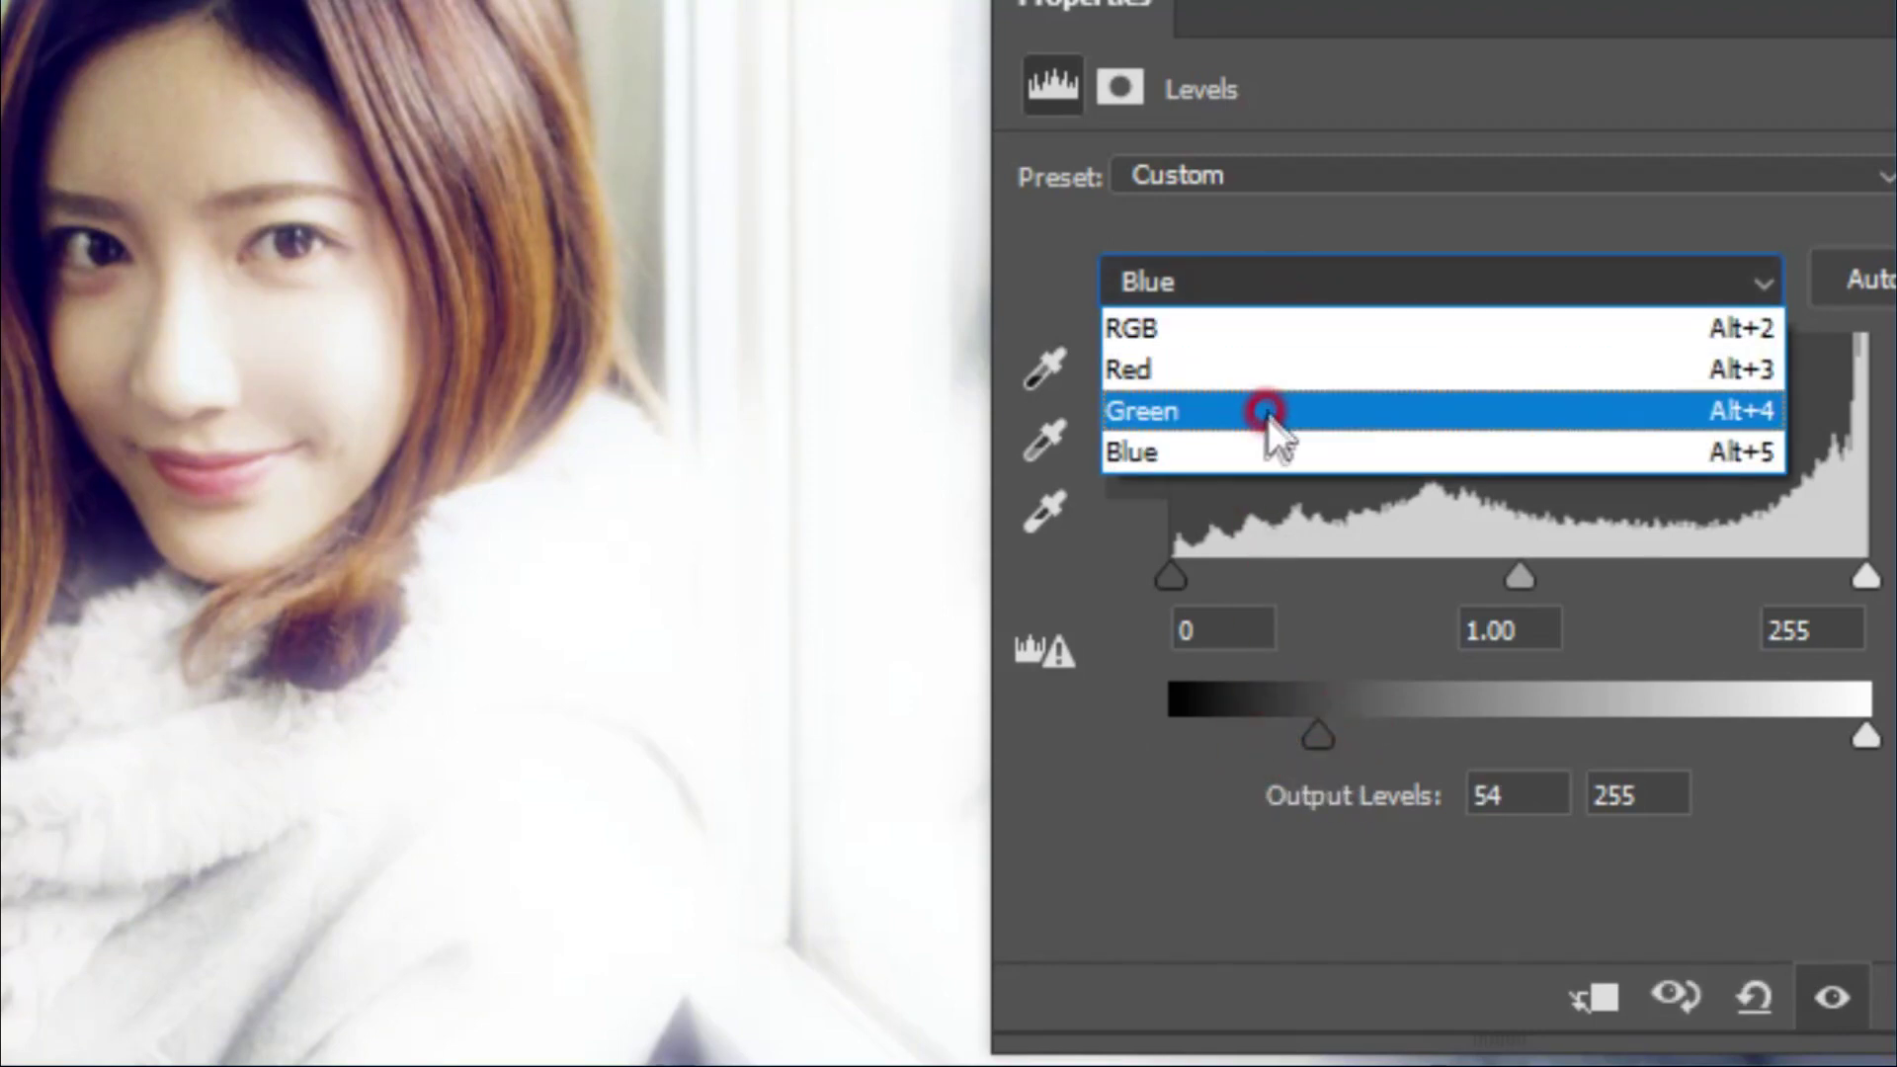
{"action": "left_click", "coordinate": [1184, 413]}
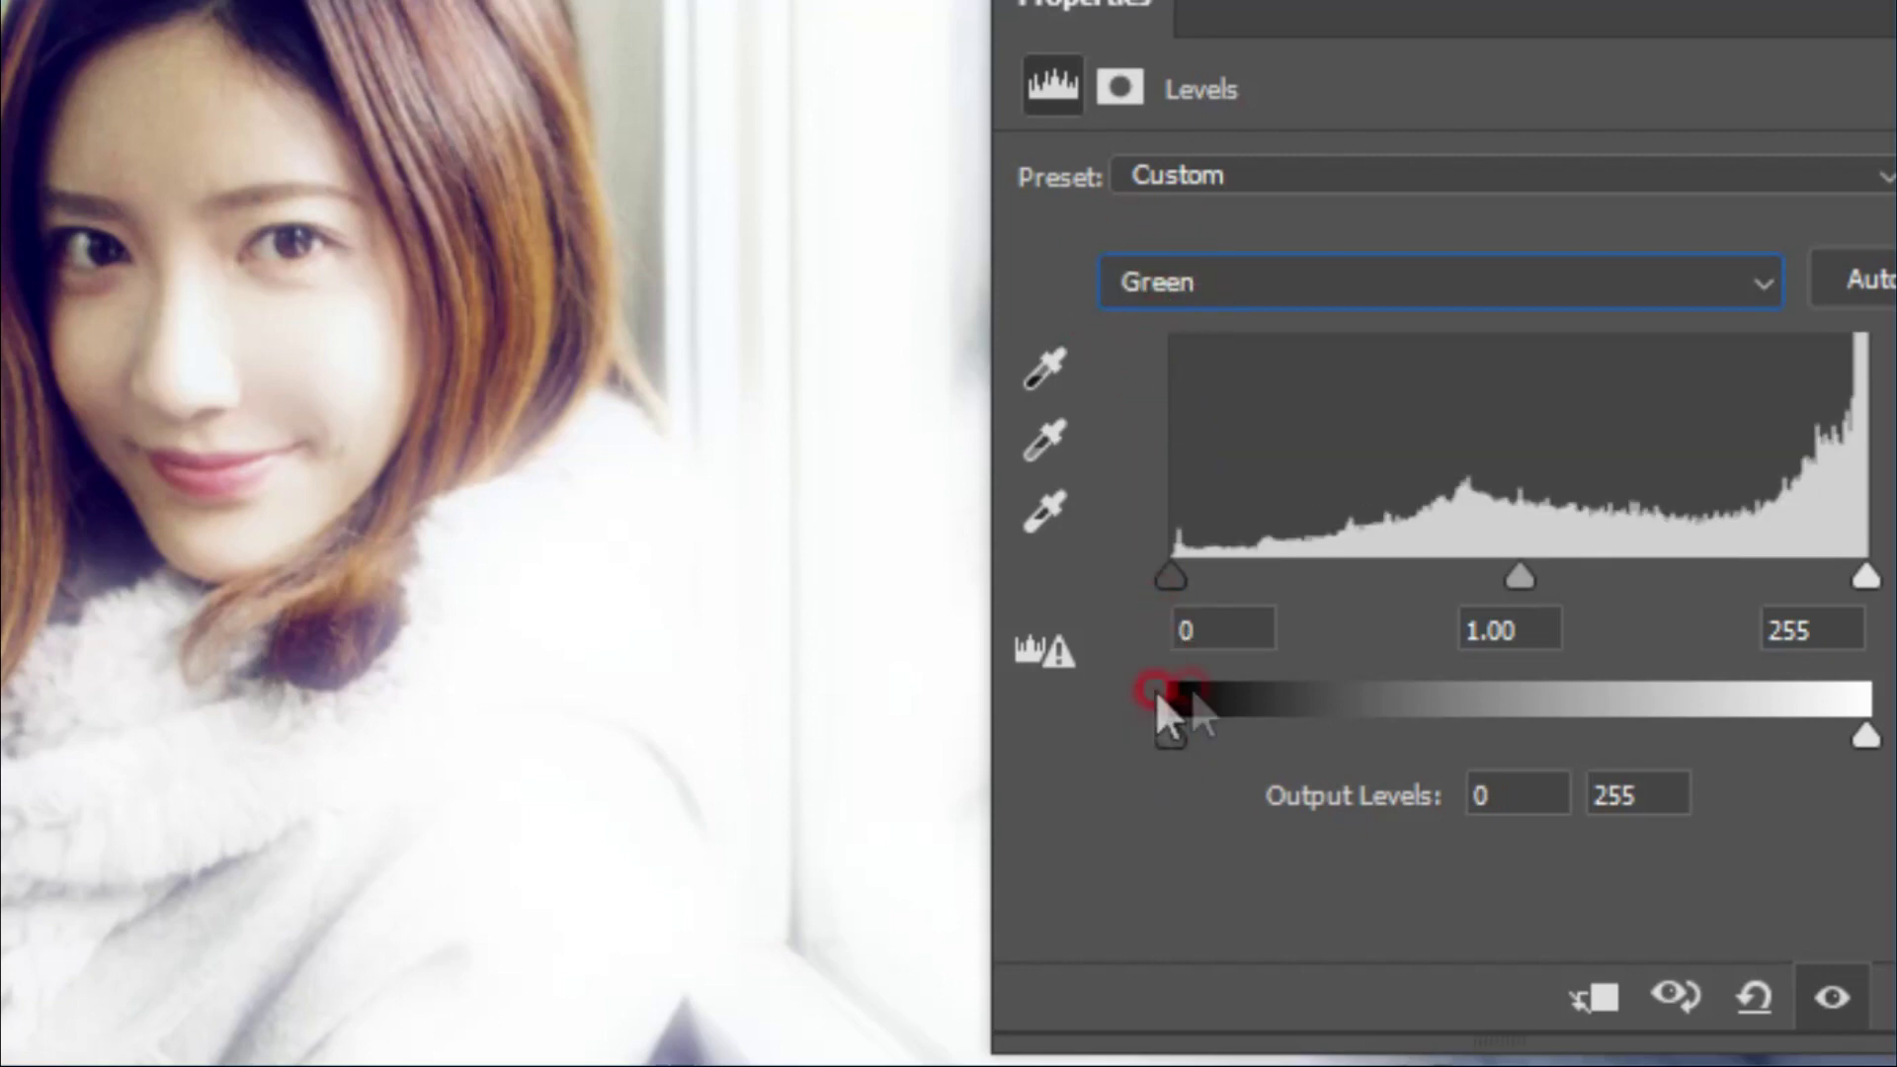
{"action": "left_click_drag", "start_coordinate": [1175, 729], "coordinate": [1248, 727]}
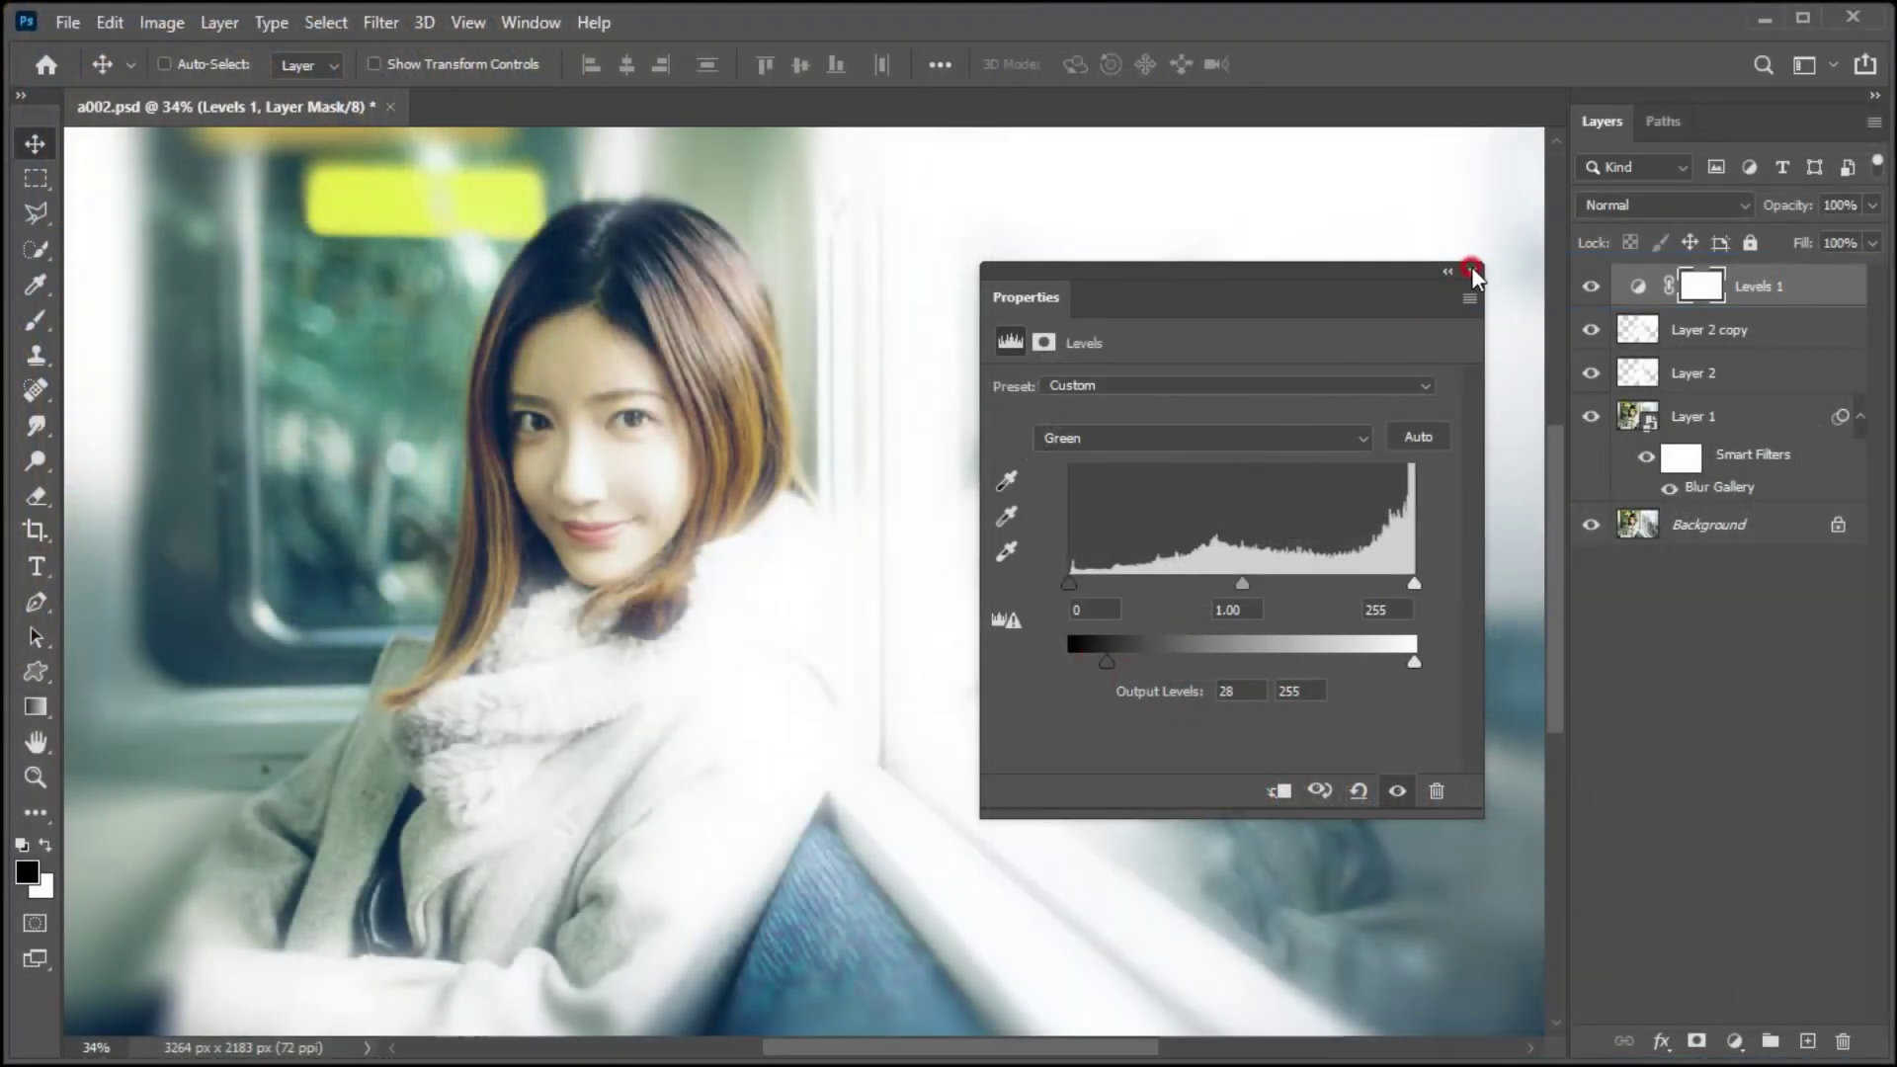
{"action": "left_click", "coordinate": [1472, 269]}
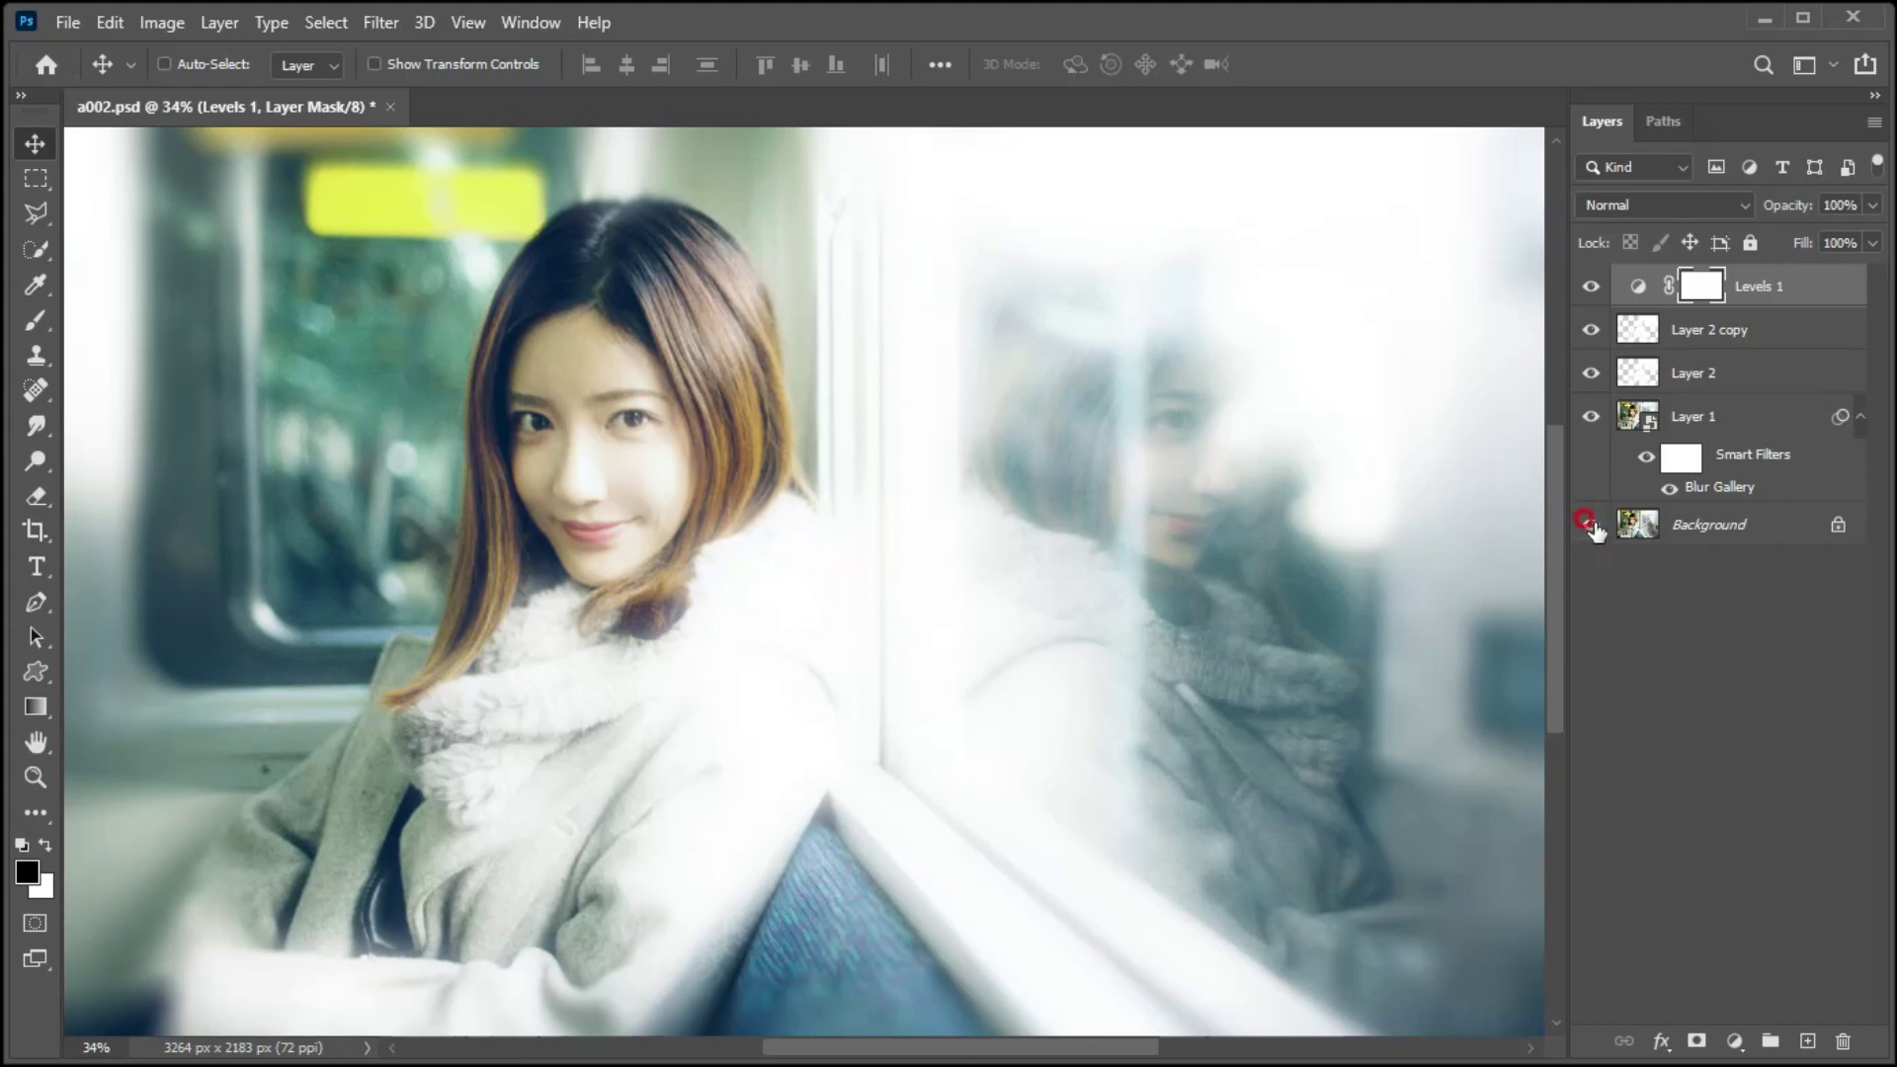
Step: Toggle all edit layers off and on repeatedly, finishing with only the original Background visible
{"action": "left_click", "coordinate": [1590, 525], "text": "alt"}
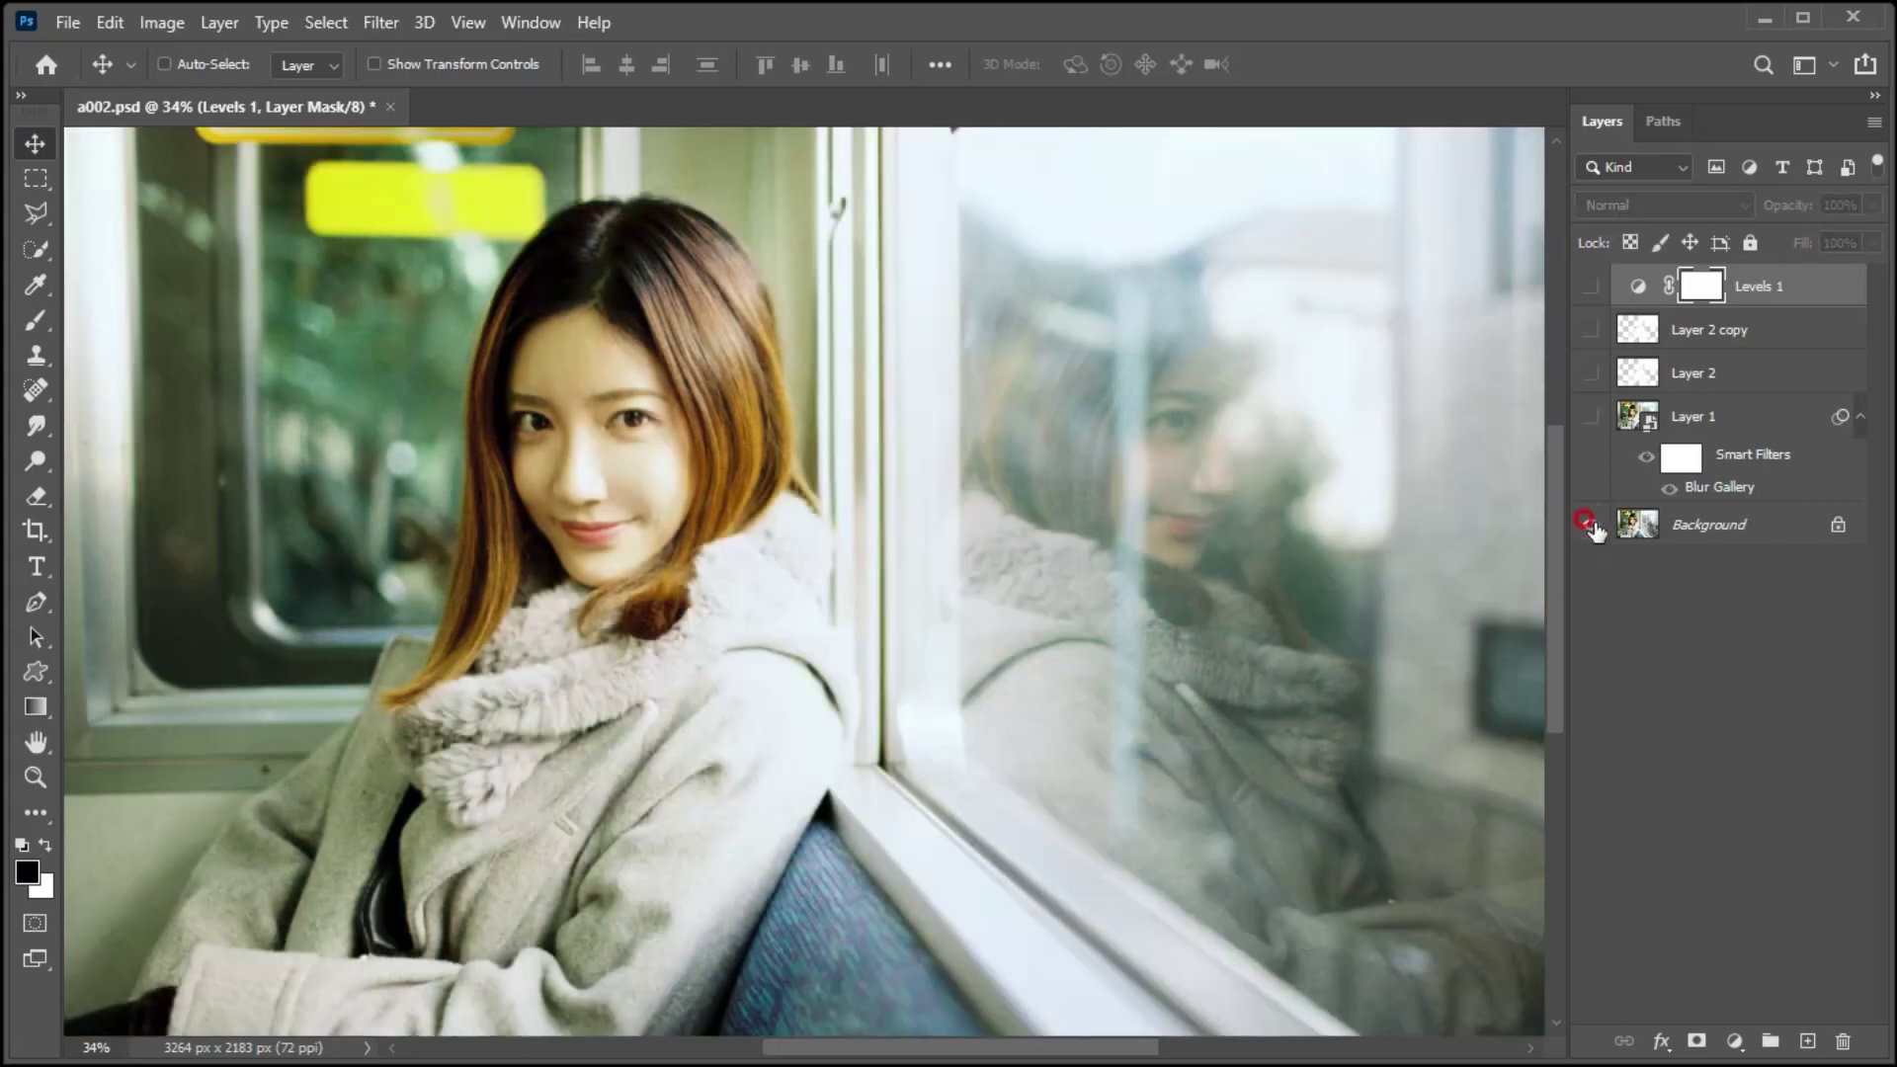
{"action": "left_click", "coordinate": [1590, 525], "text": "alt"}
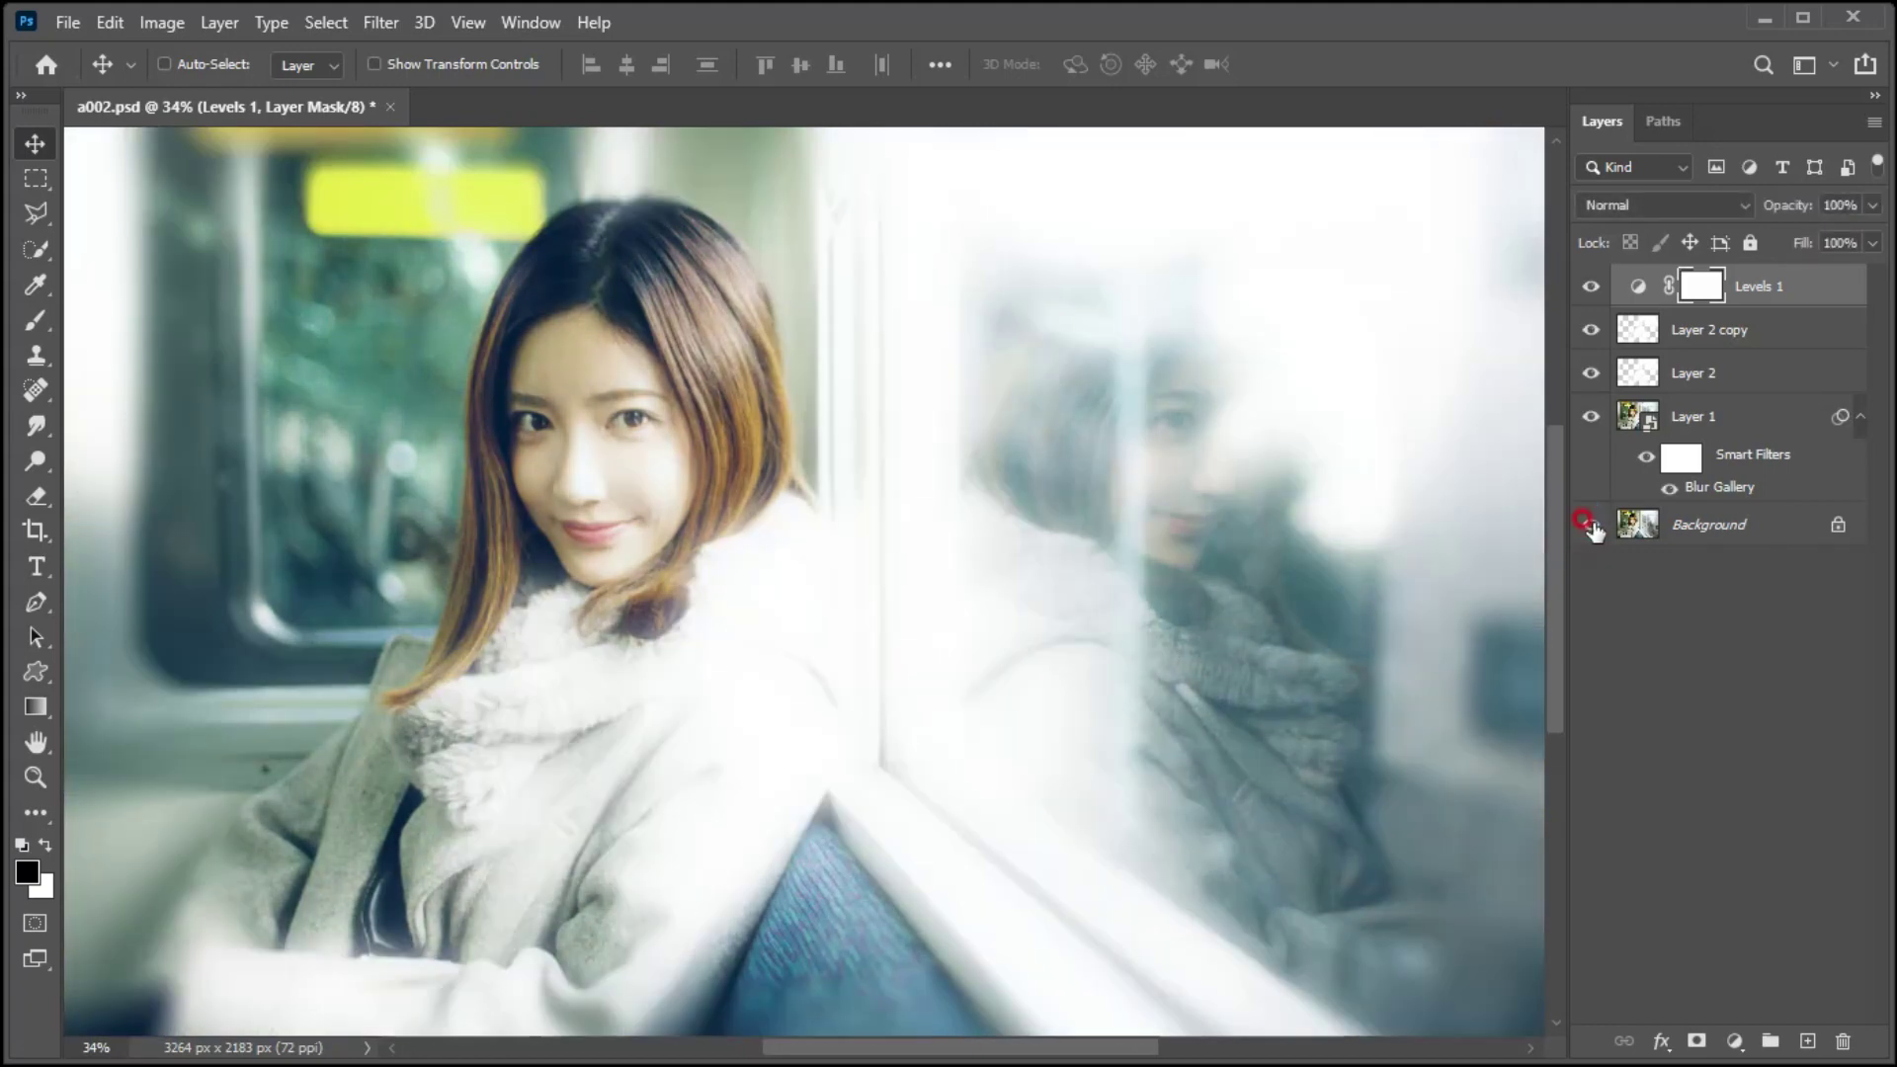
{"action": "left_click", "coordinate": [1590, 525], "text": "alt"}
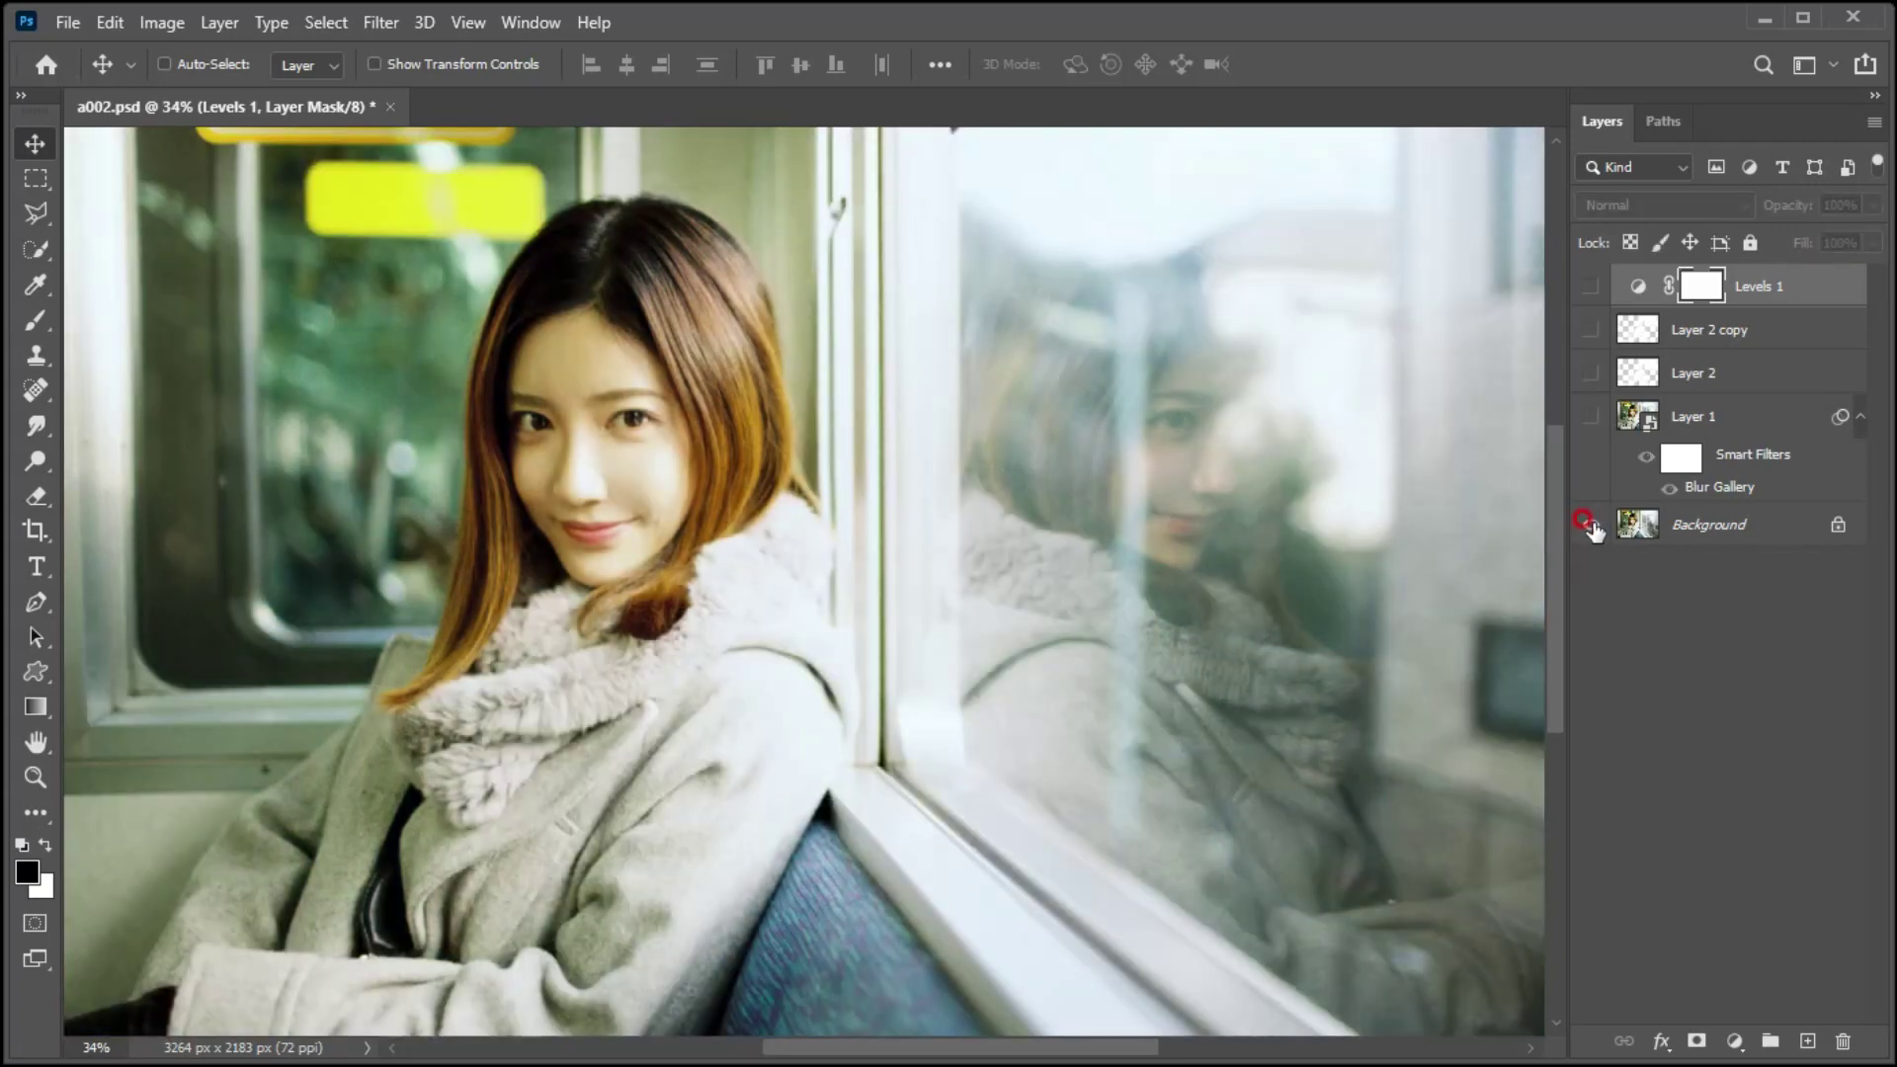
{"action": "left_click", "coordinate": [1590, 524], "text": "alt"}
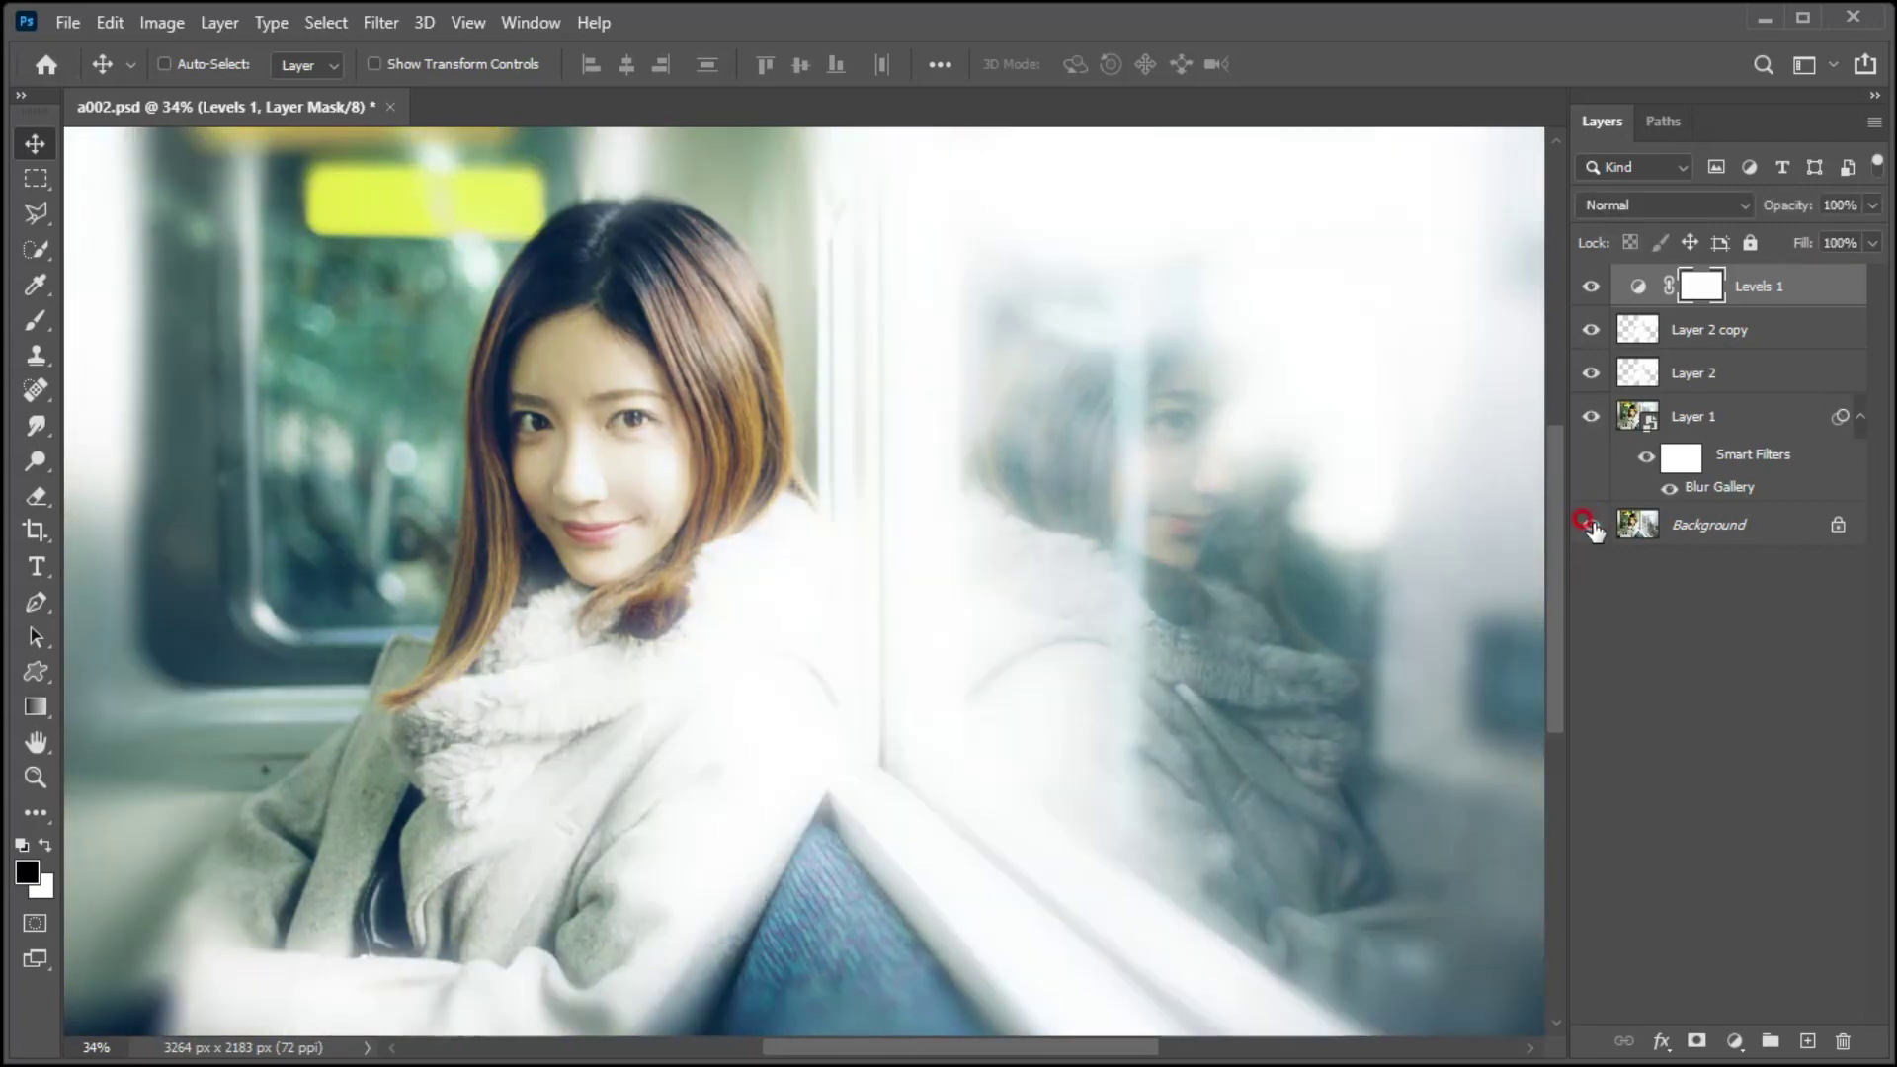
{"action": "left_click", "coordinate": [1590, 525], "text": "alt"}
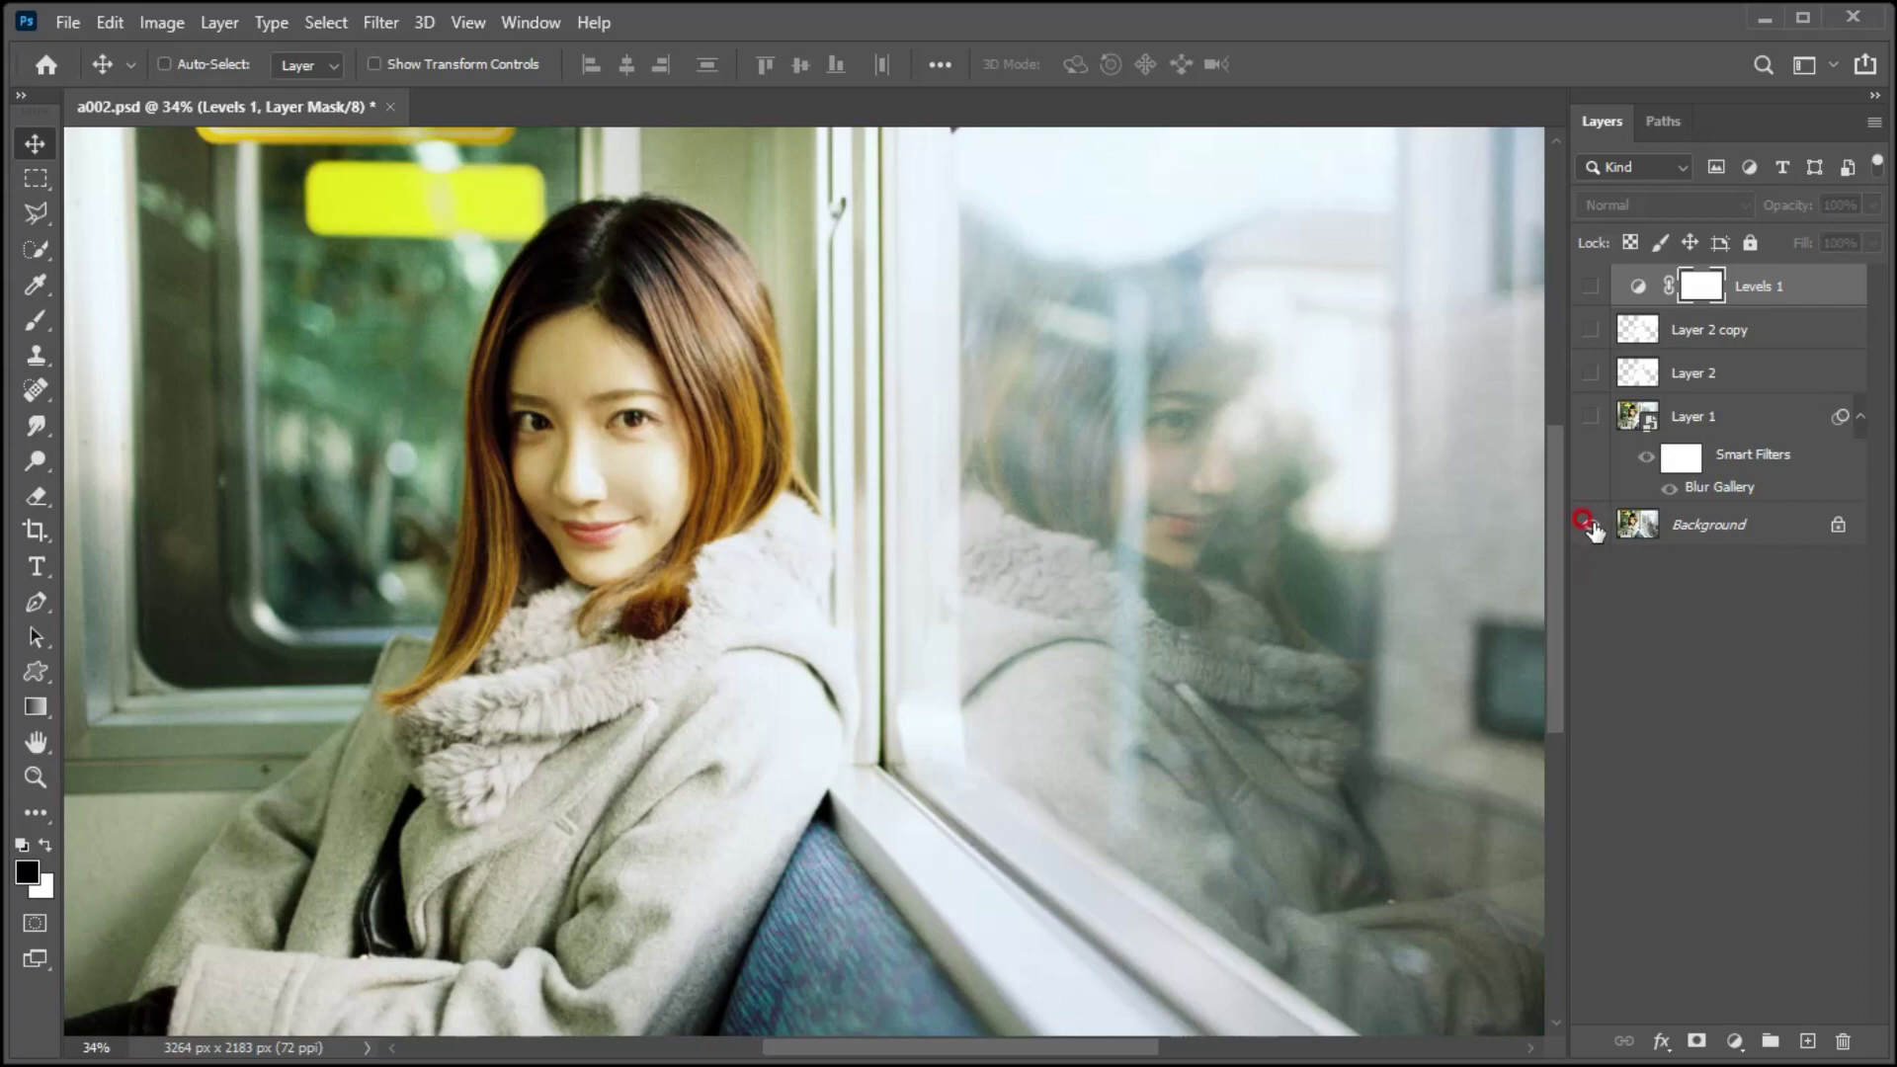
{"action": "left_click", "coordinate": [1590, 524], "text": "alt"}
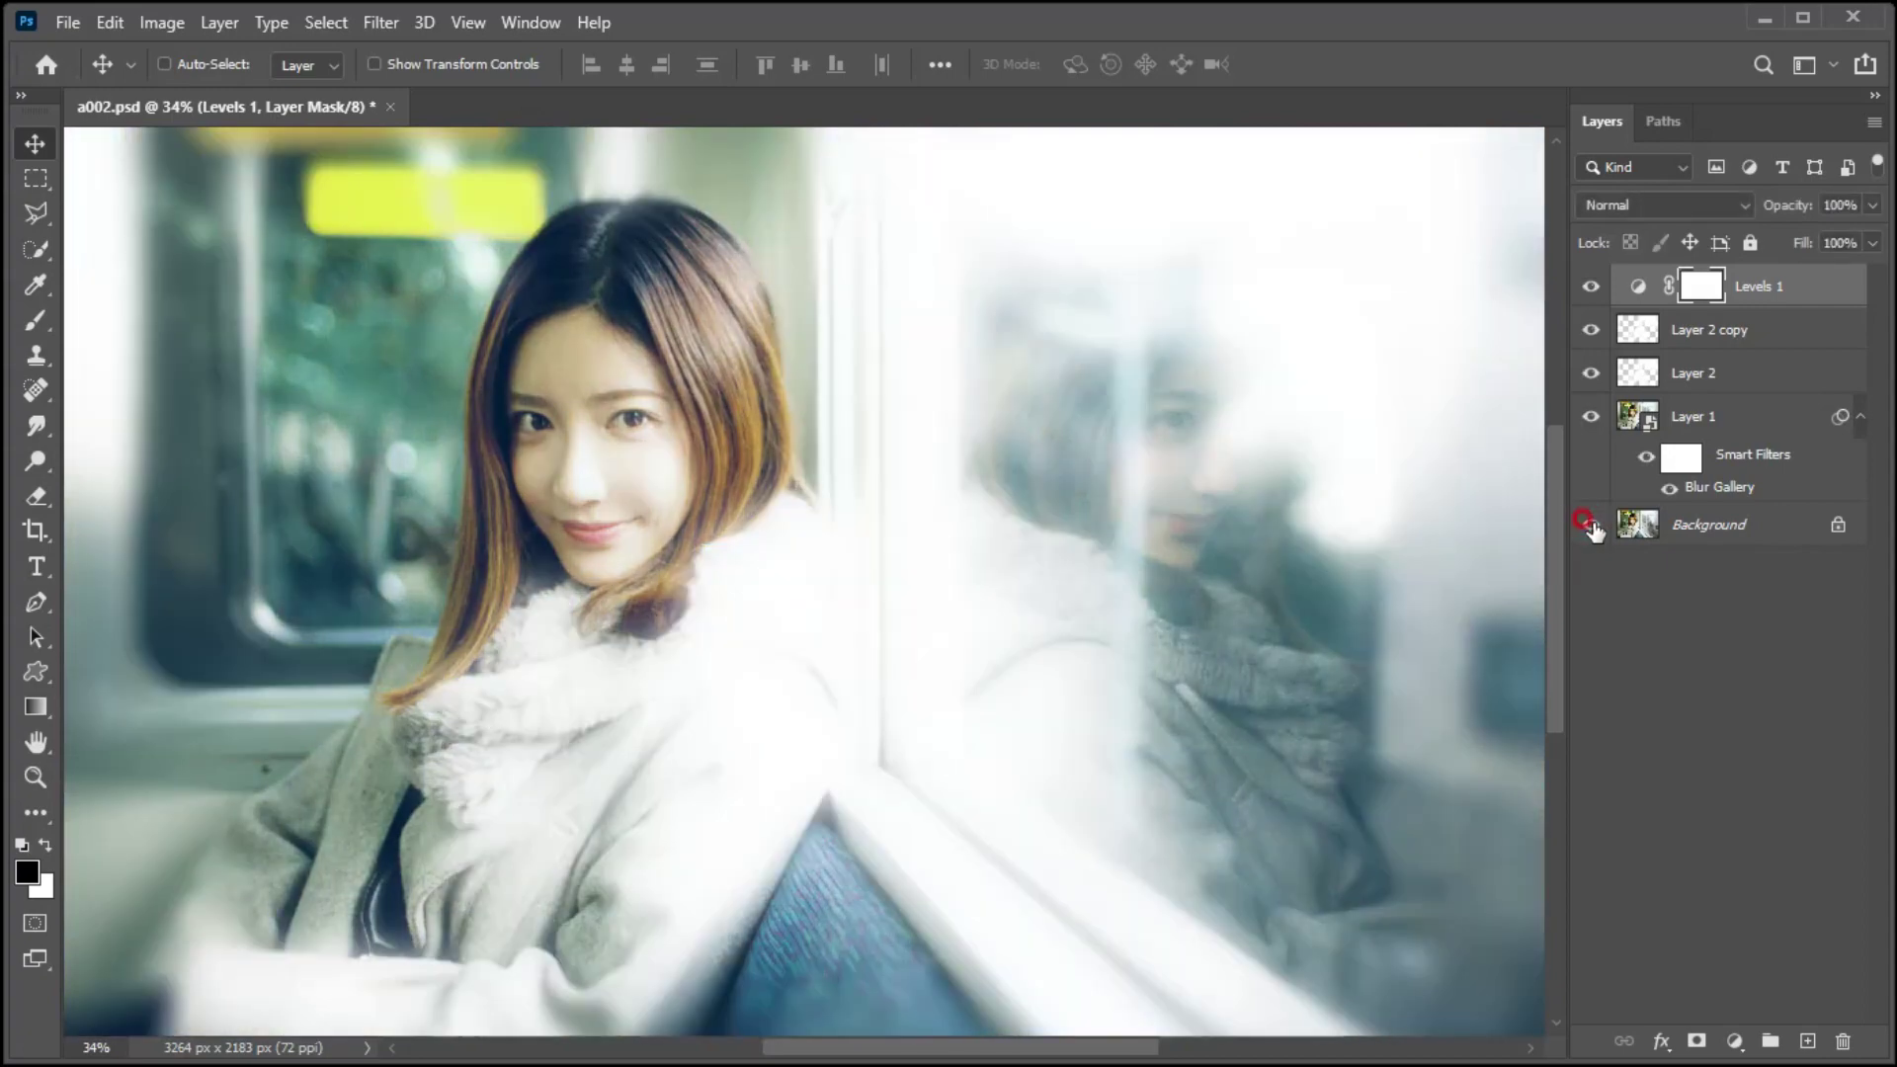
{"action": "left_click", "coordinate": [1590, 525], "text": "alt"}
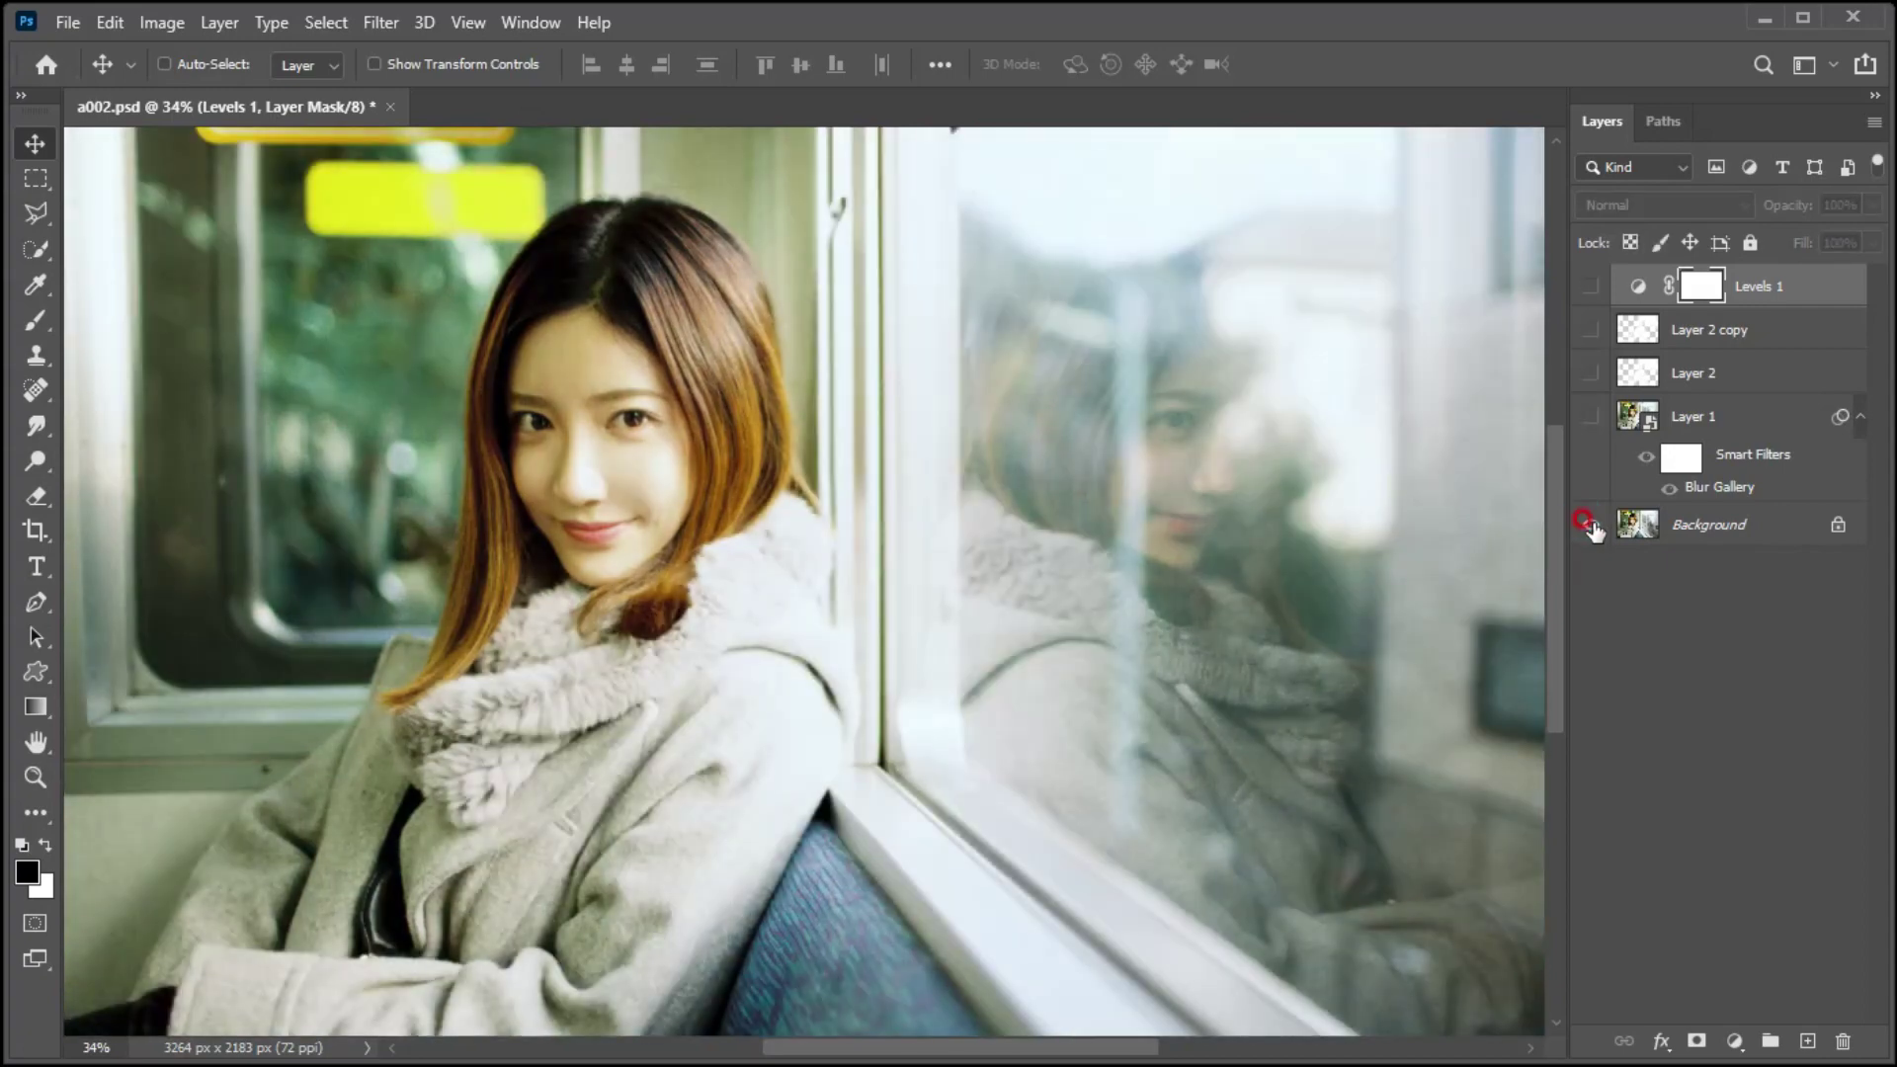
{"action": "left_click", "coordinate": [1589, 525], "text": "alt"}
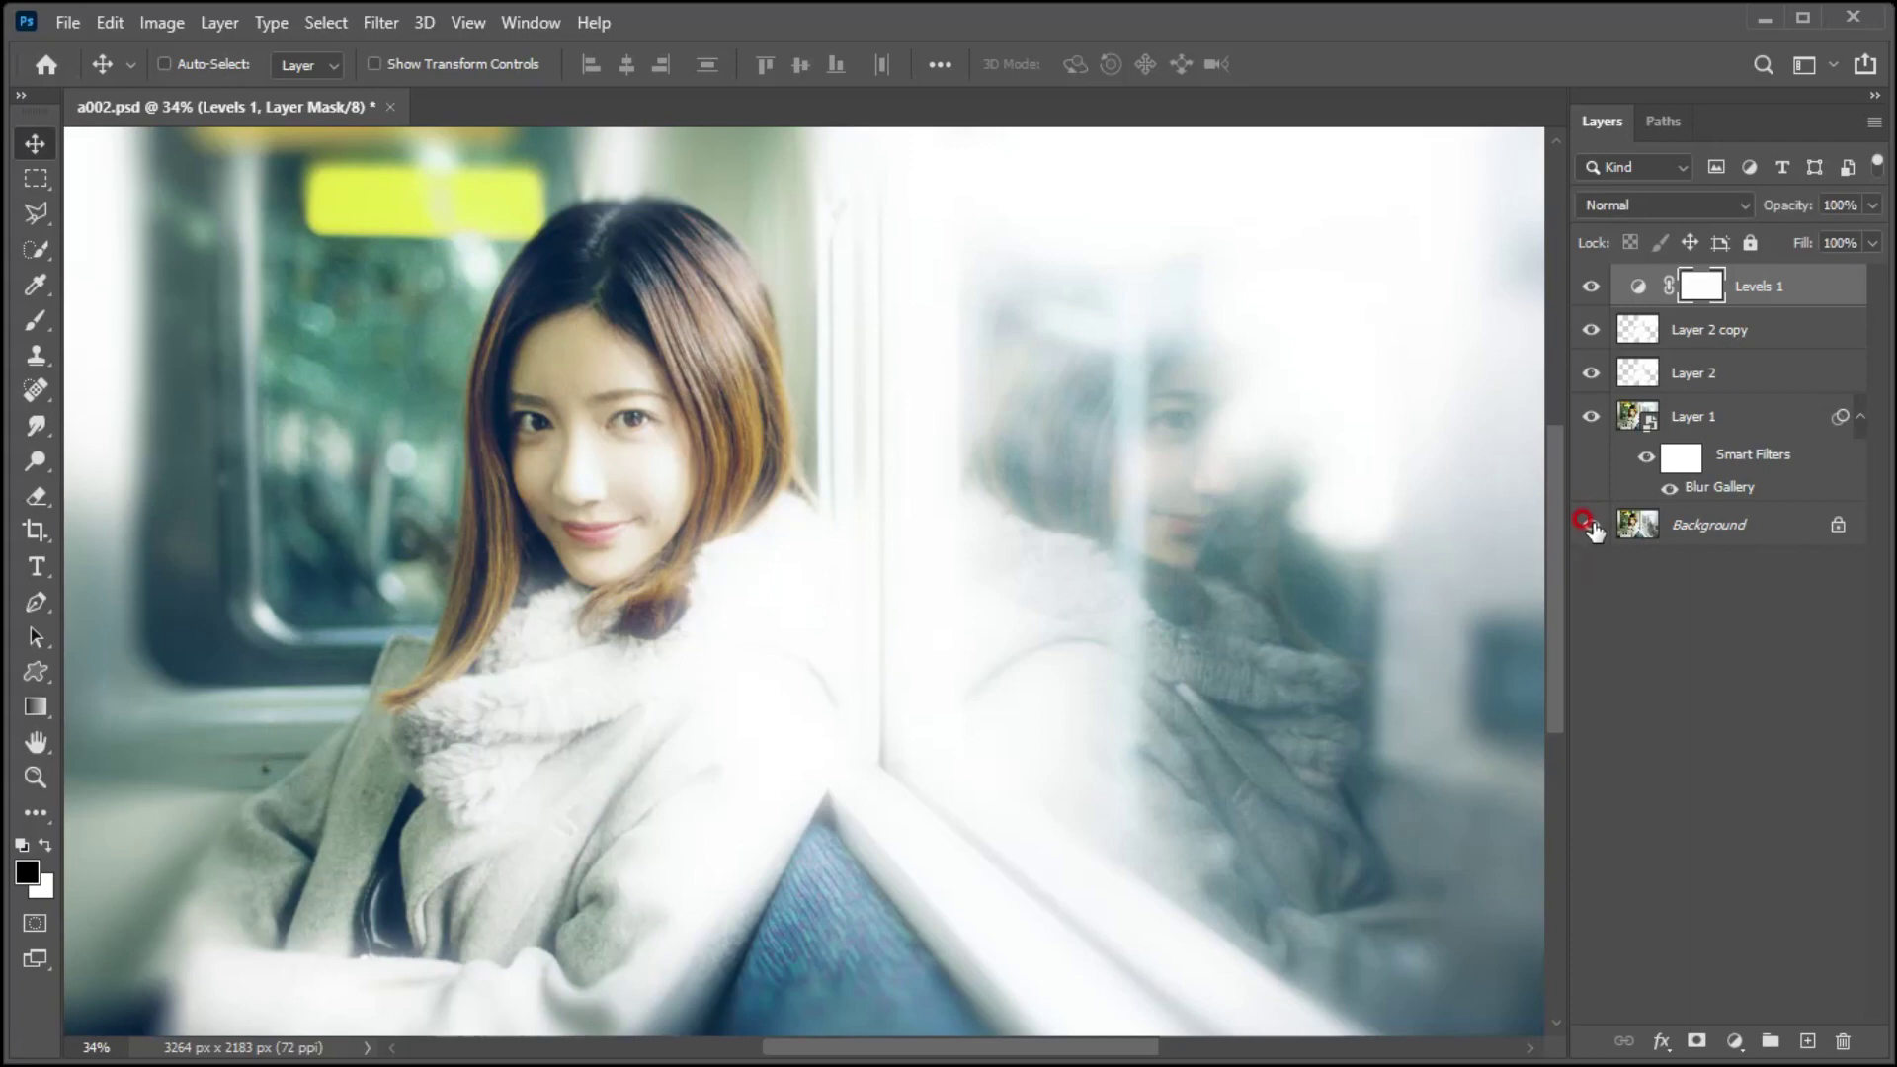
{"action": "left_click", "coordinate": [1590, 524], "text": "alt"}
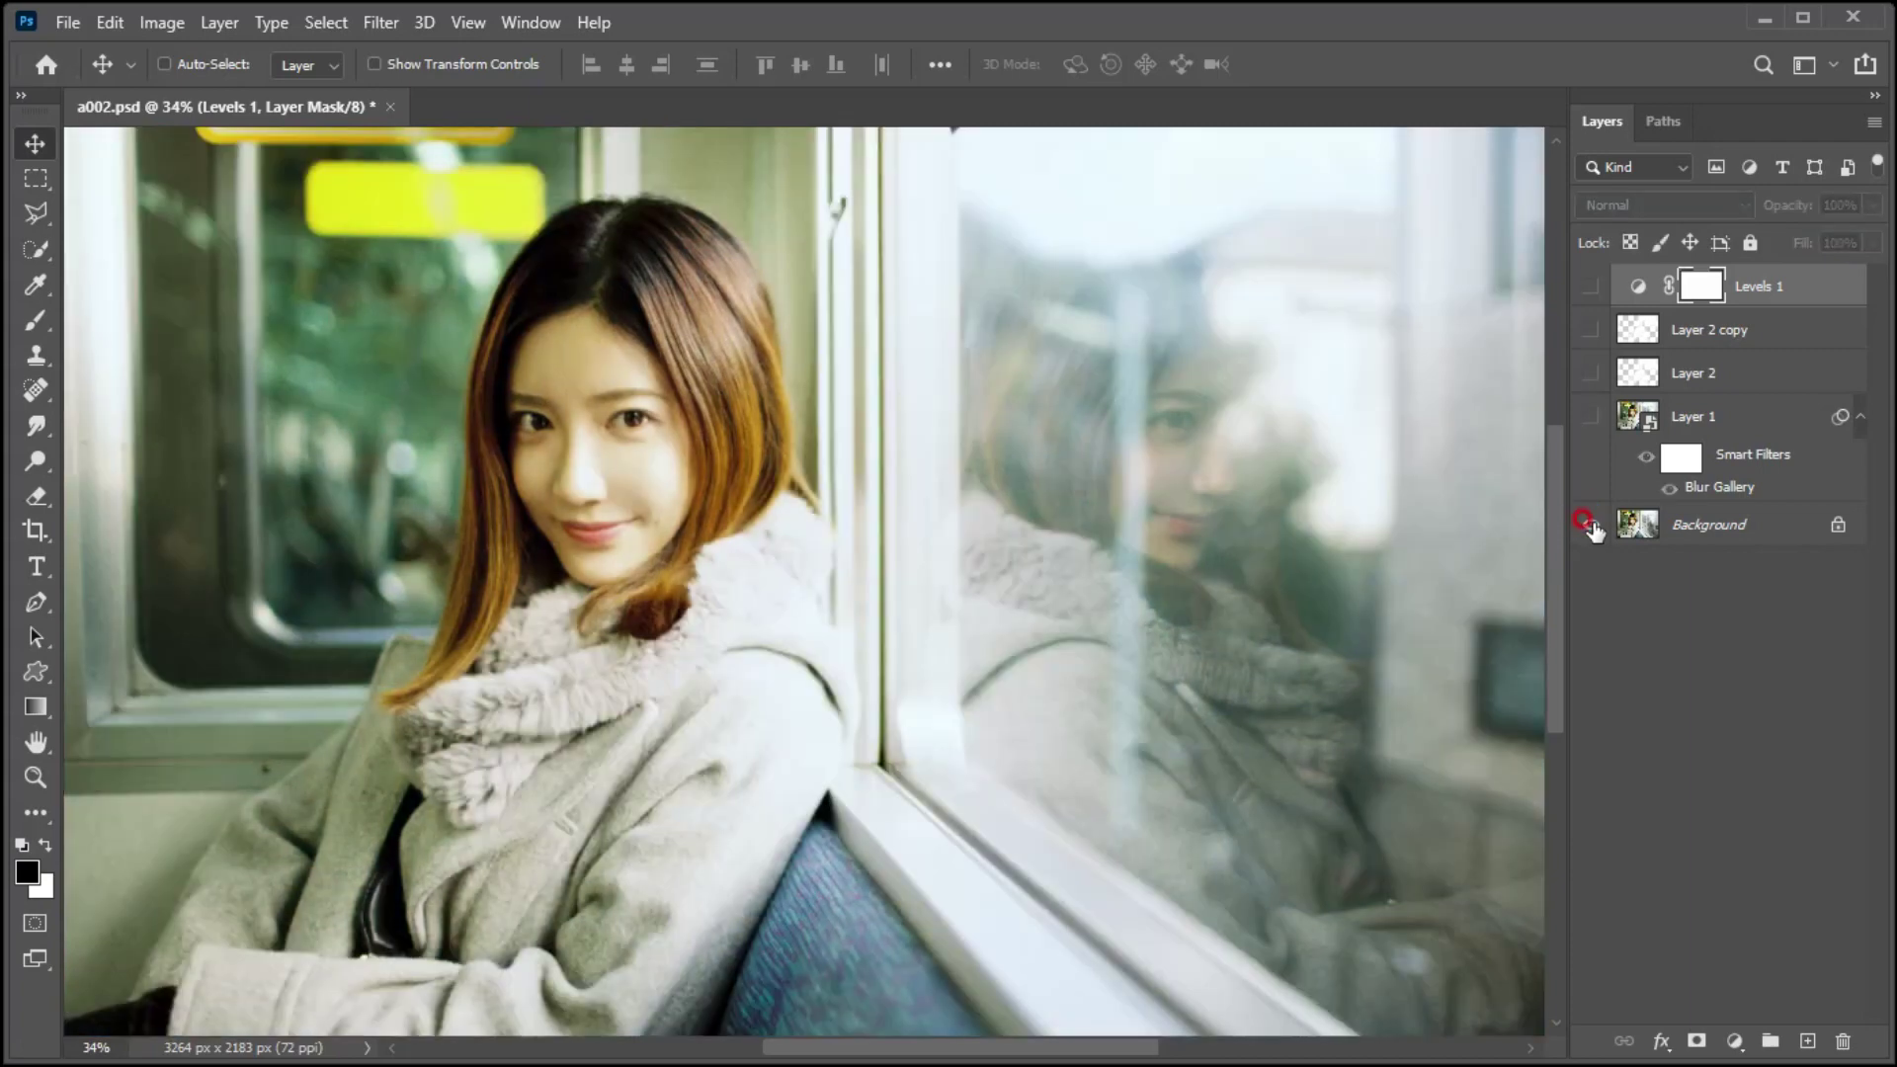
{"action": "left_click", "coordinate": [1590, 525], "text": "alt"}
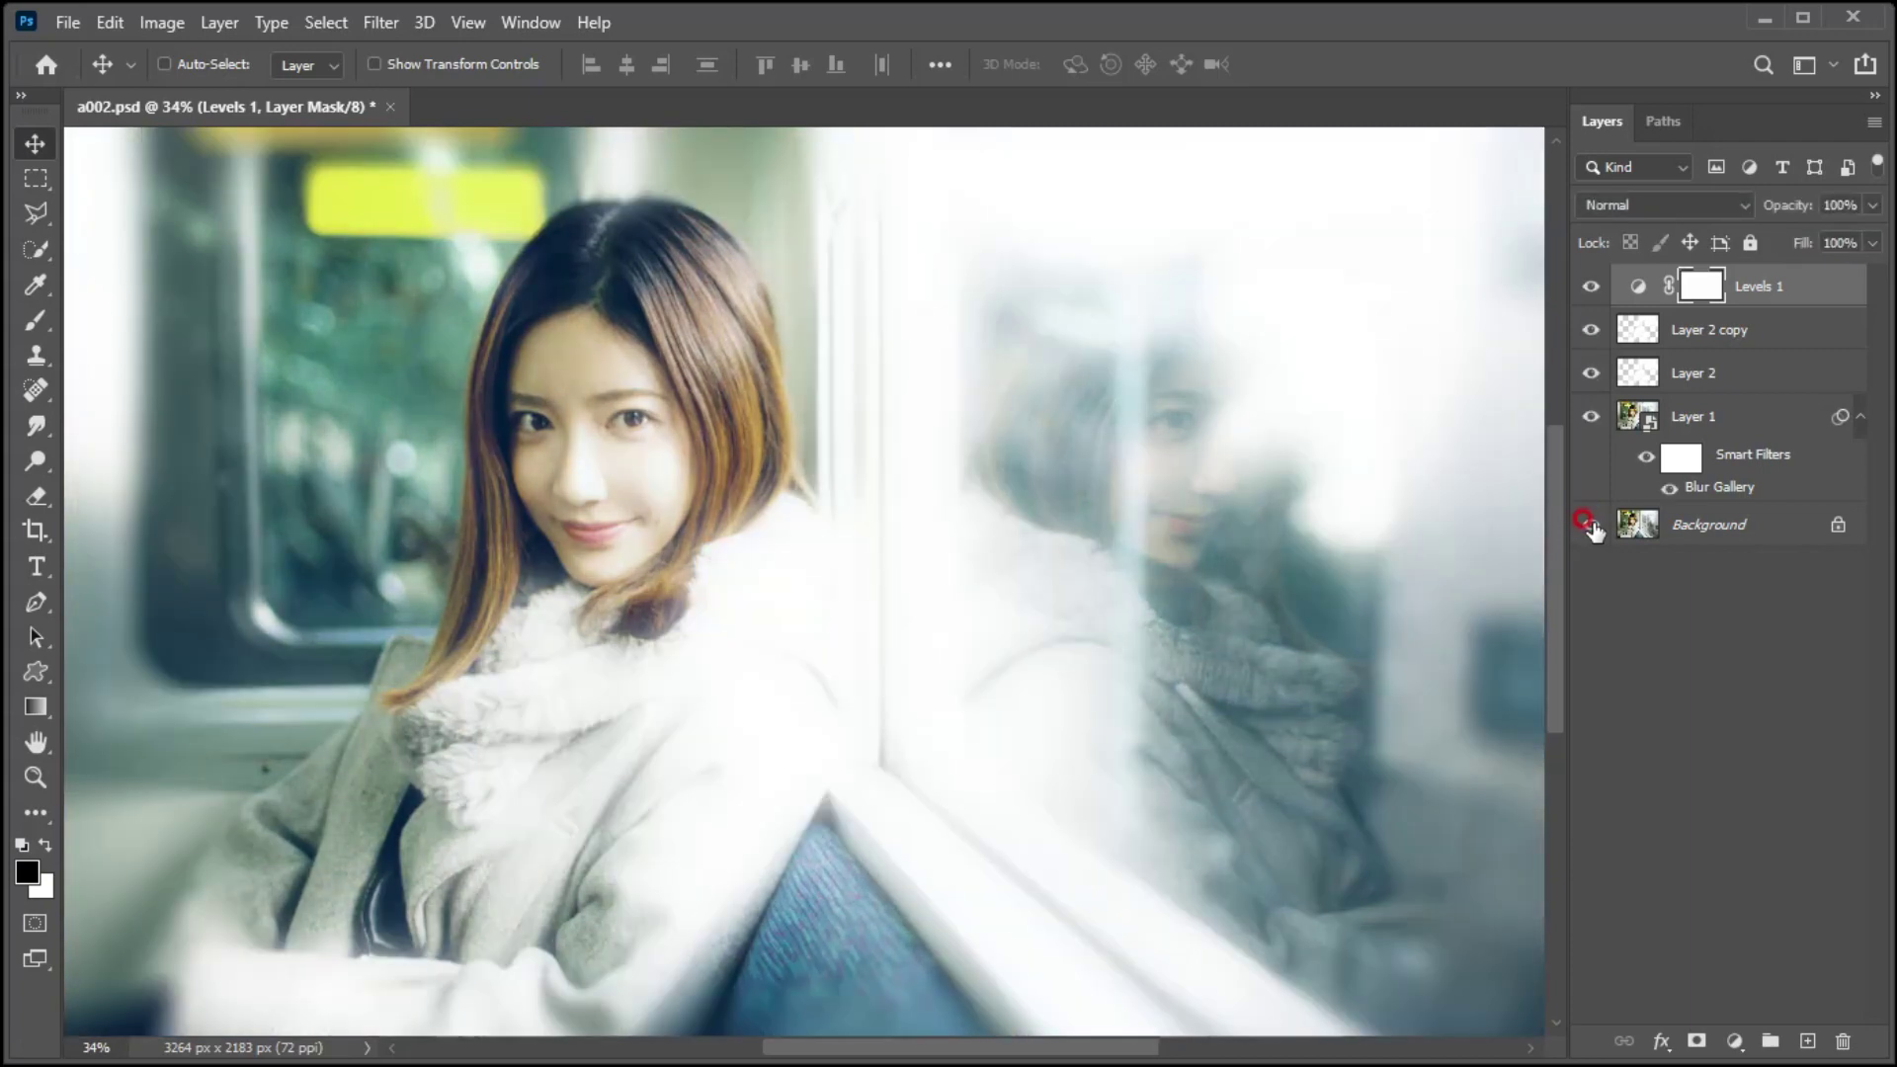
{"action": "left_click", "coordinate": [1589, 524], "text": "alt"}
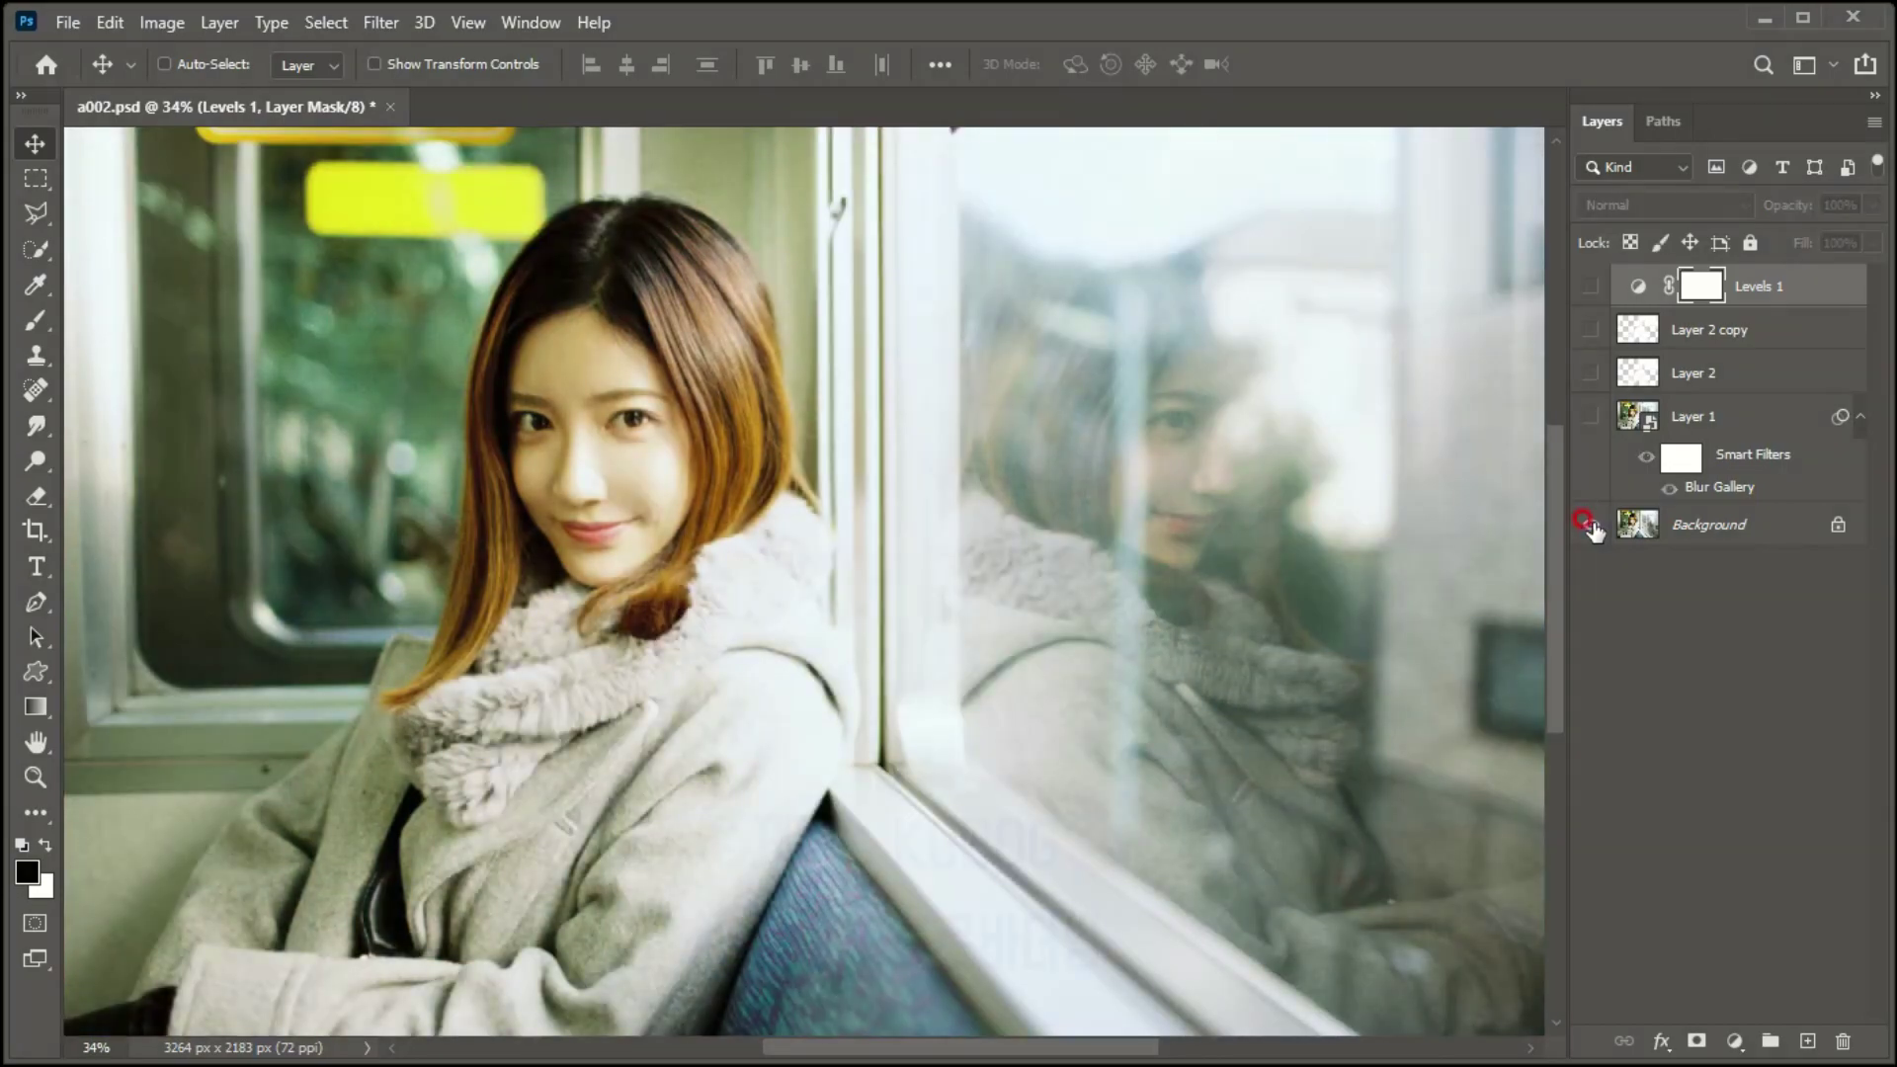